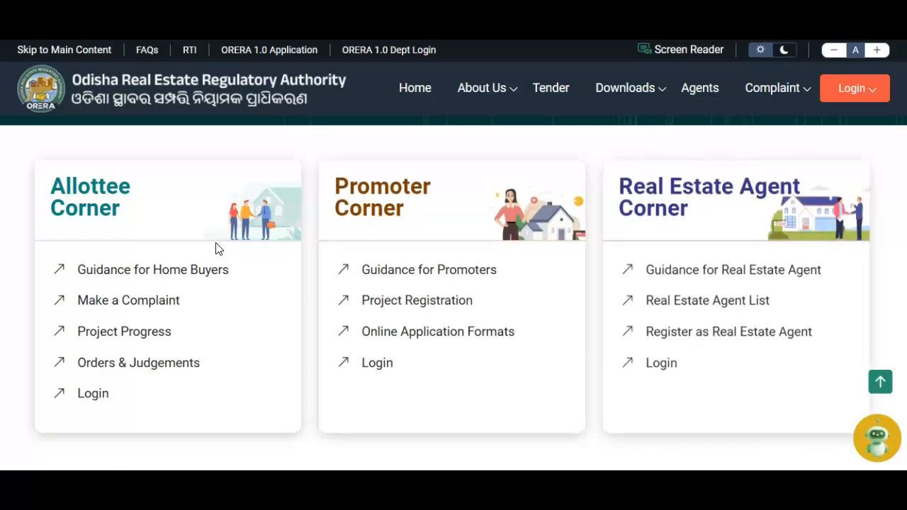
# Step: Point out the Real Estate Agent Corner heading and the portal's web address on the home page
pyautogui.moveTo(613, 183); pyautogui.dragTo(807, 185)
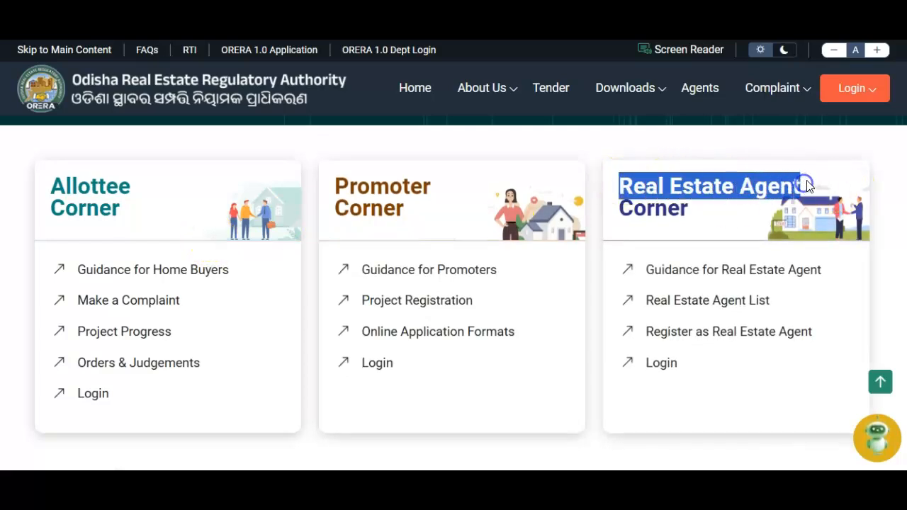
pyautogui.click(712, 149)
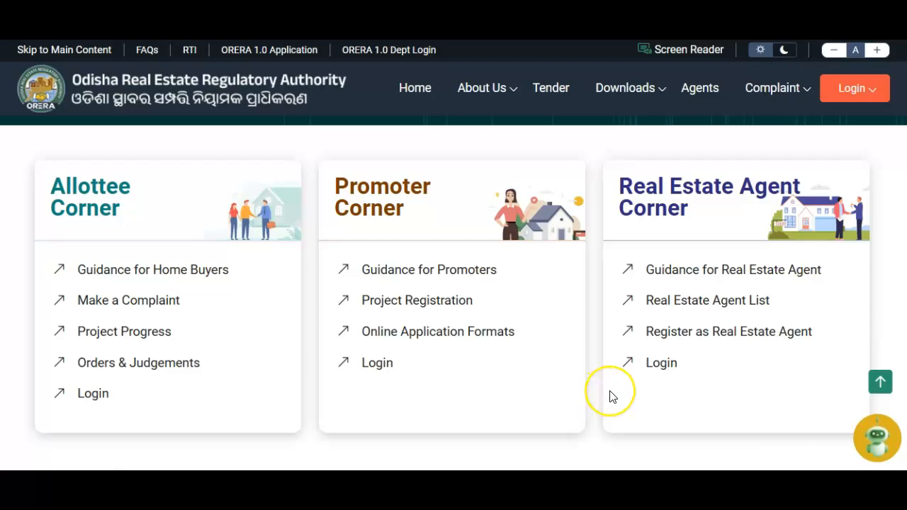
pyautogui.scroll(-7, 610, 390)
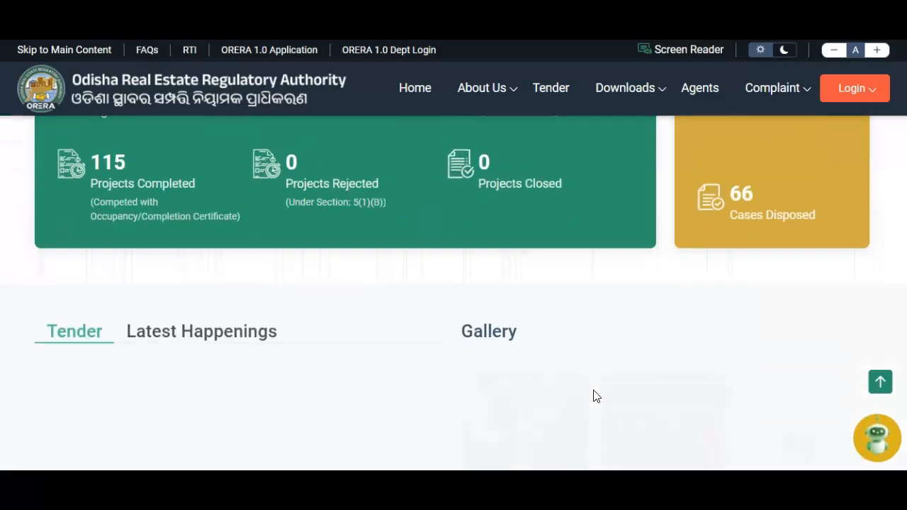
pyautogui.scroll(10, 594, 396)
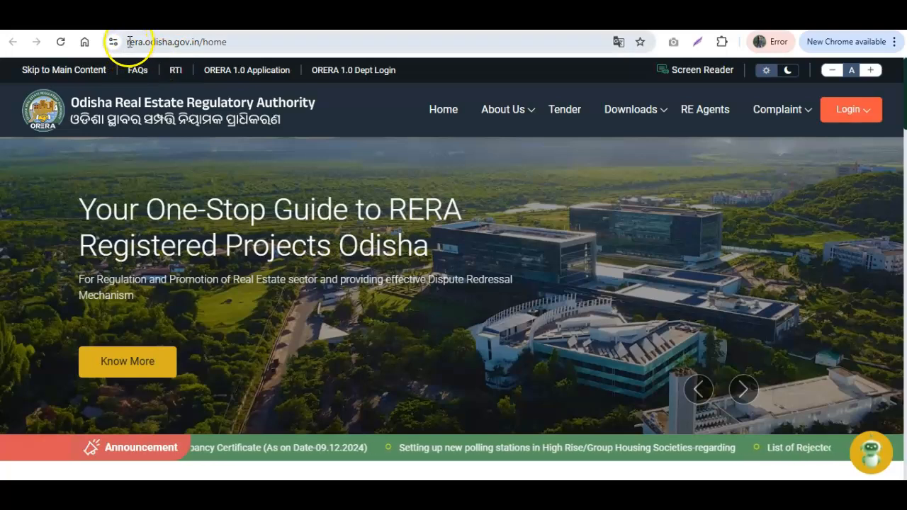
pyautogui.click(239, 40)
pyautogui.click(253, 39)
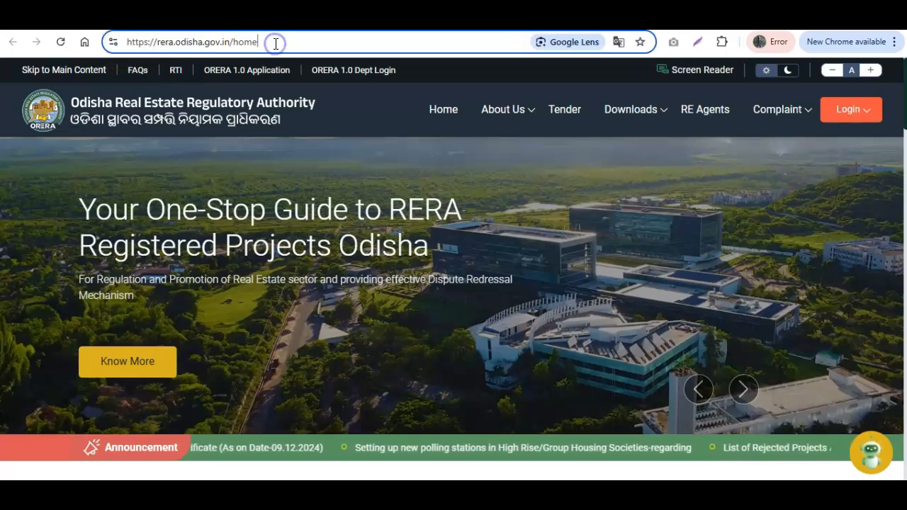
pyautogui.scroll(-10, 424, 243)
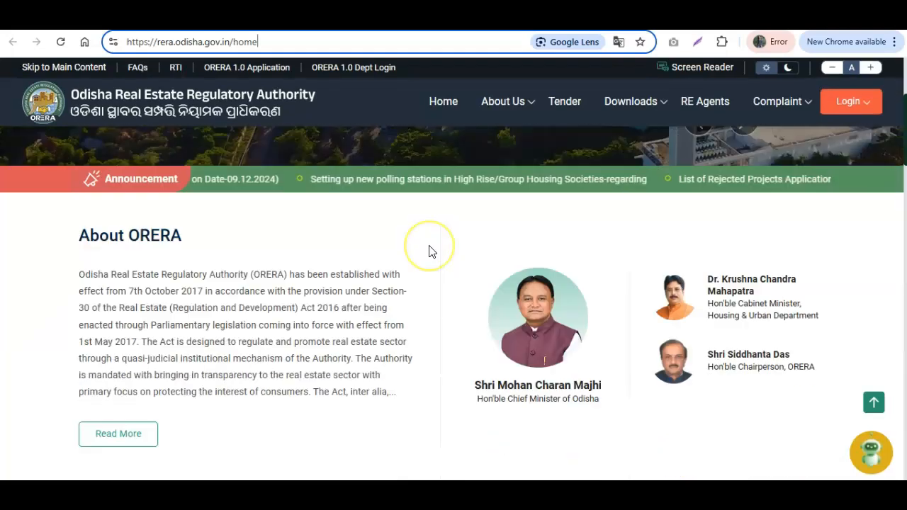
pyautogui.scroll(10, 428, 250)
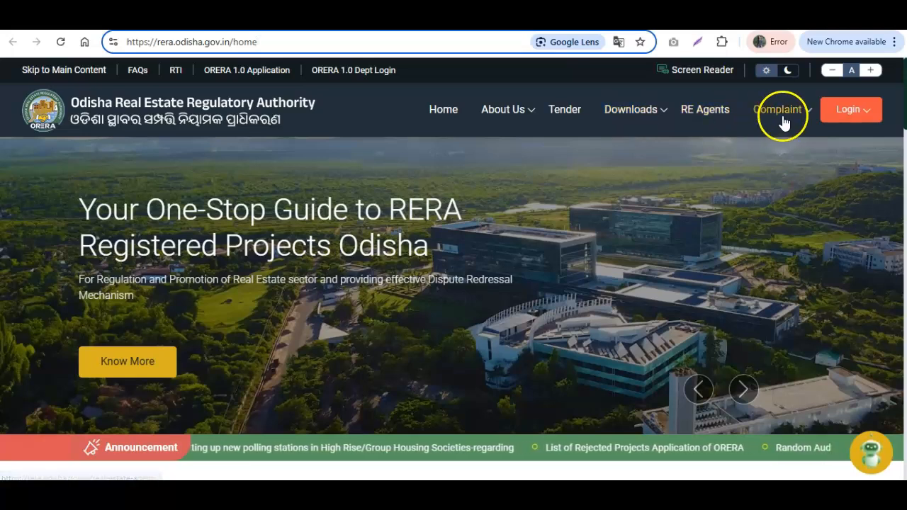
# Step: Show the list of login roles, then close it
pyautogui.click(848, 114)
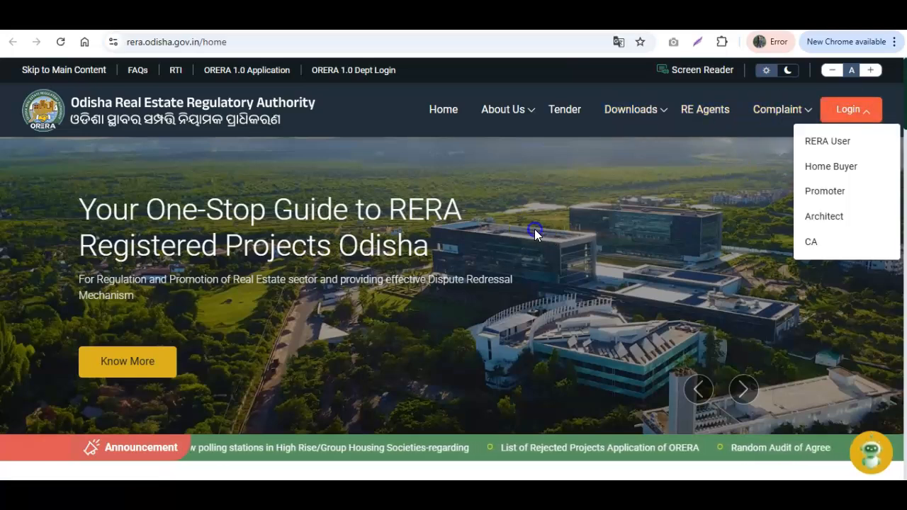
pyautogui.scroll(-3, 543, 241)
pyautogui.scroll(3, 541, 242)
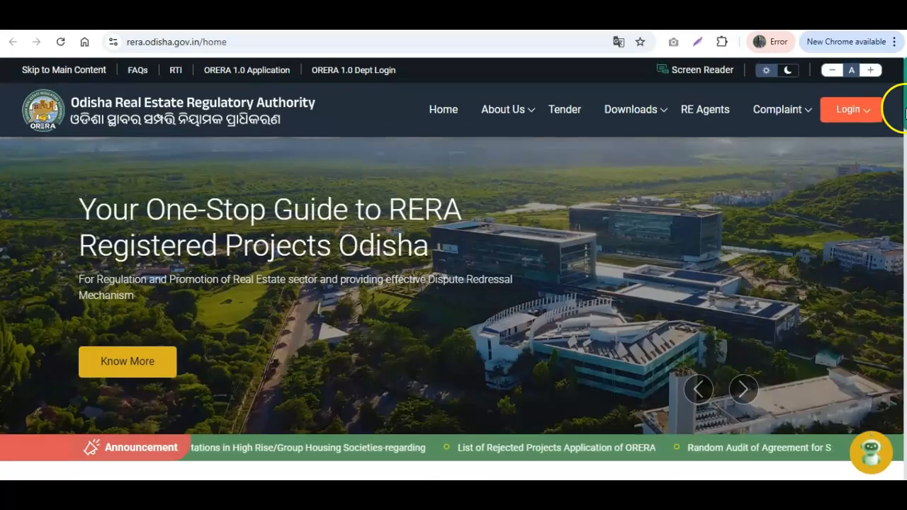
pyautogui.click(849, 109)
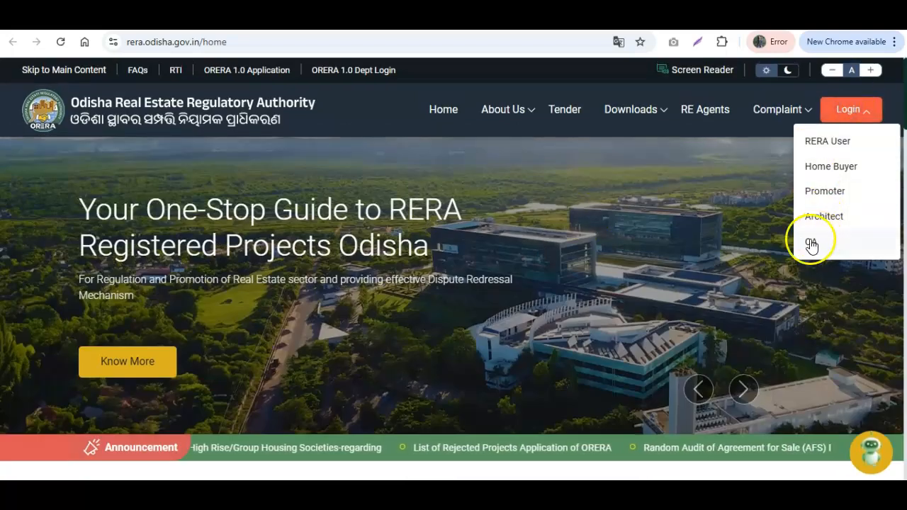
pyautogui.click(558, 187)
pyautogui.scroll(-10, 511, 351)
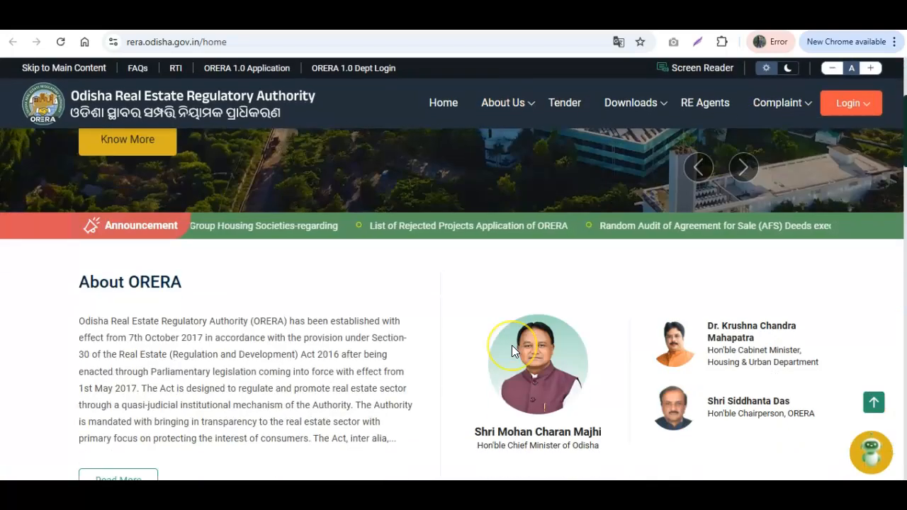
pyautogui.scroll(-3, 513, 349)
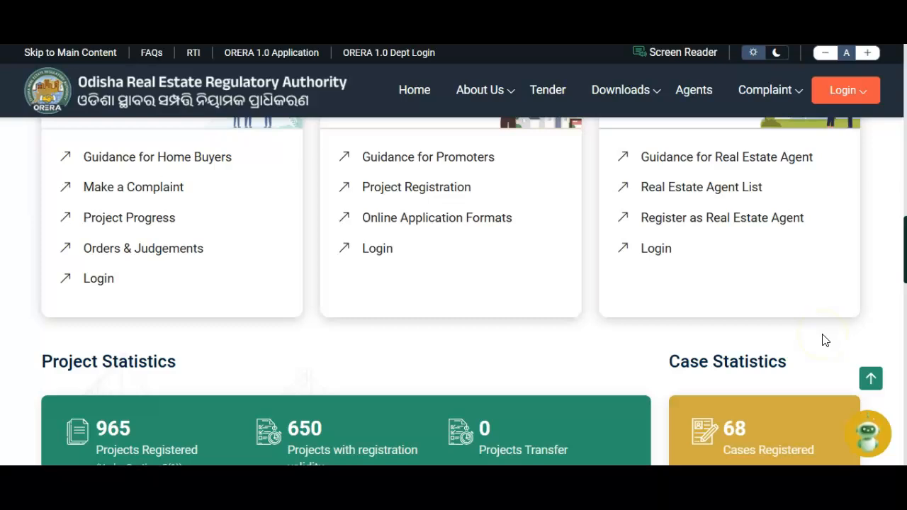
# Step: Start Real Estate Agent registration, enter the mobile number and the OTP, and verify to log in
pyautogui.click(684, 220)
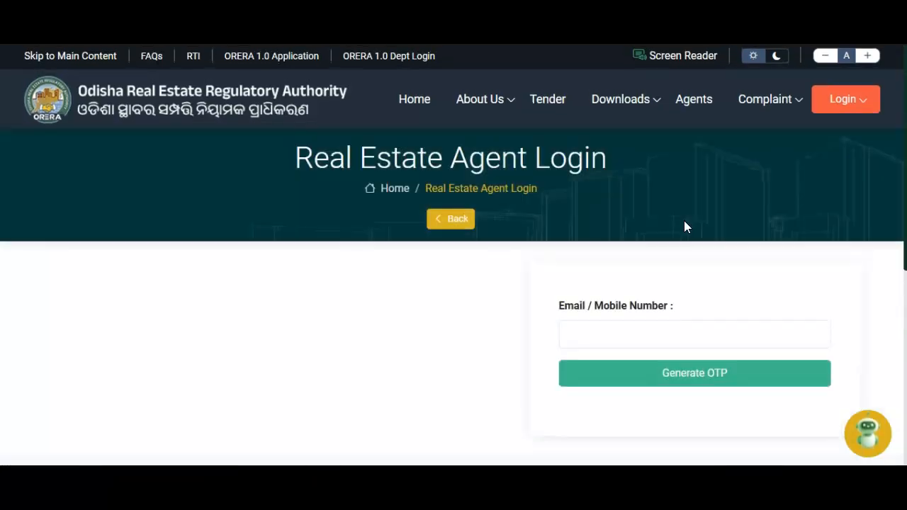
pyautogui.click(615, 333)
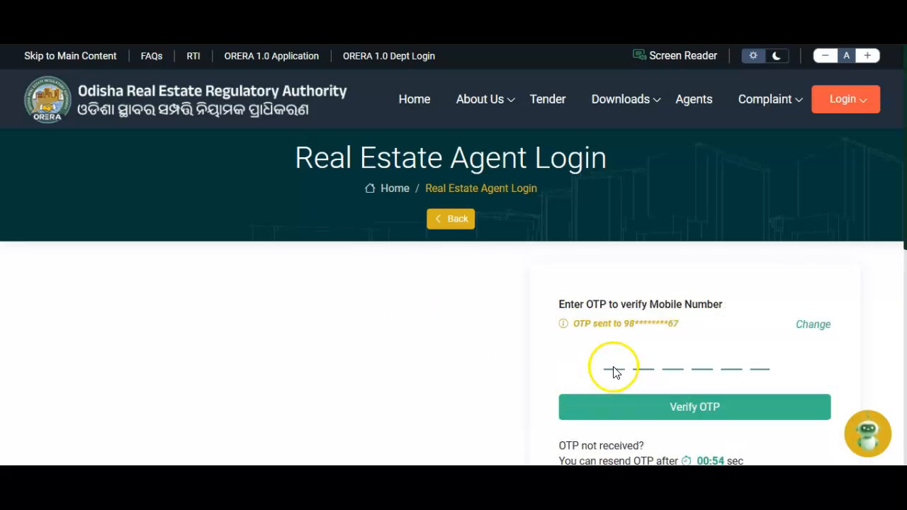
pyautogui.click(613, 358)
pyautogui.write('123456')
pyautogui.click(761, 362)
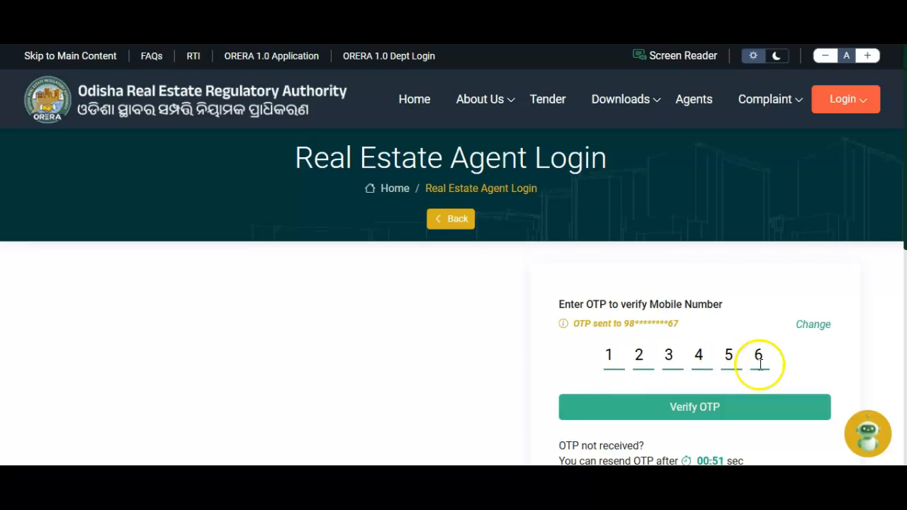
pyautogui.scroll(-2, 678, 373)
pyautogui.click(703, 298)
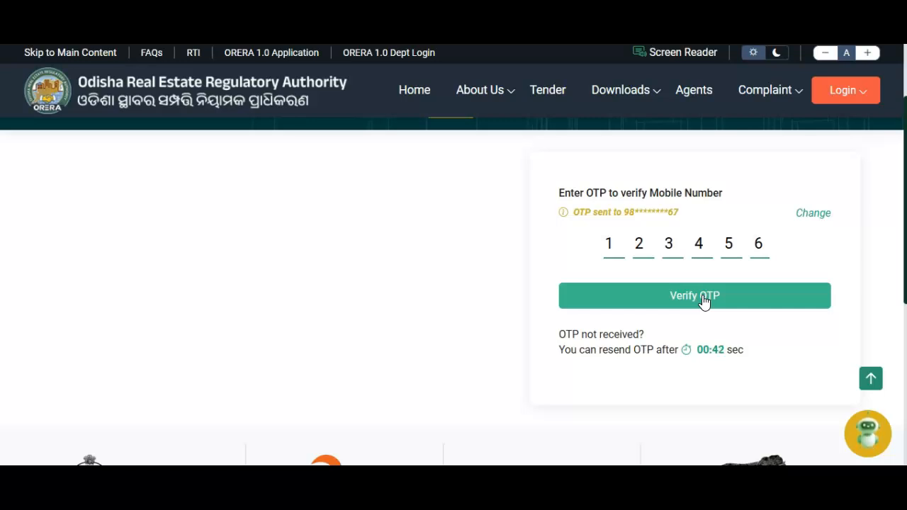
pyautogui.click(702, 298)
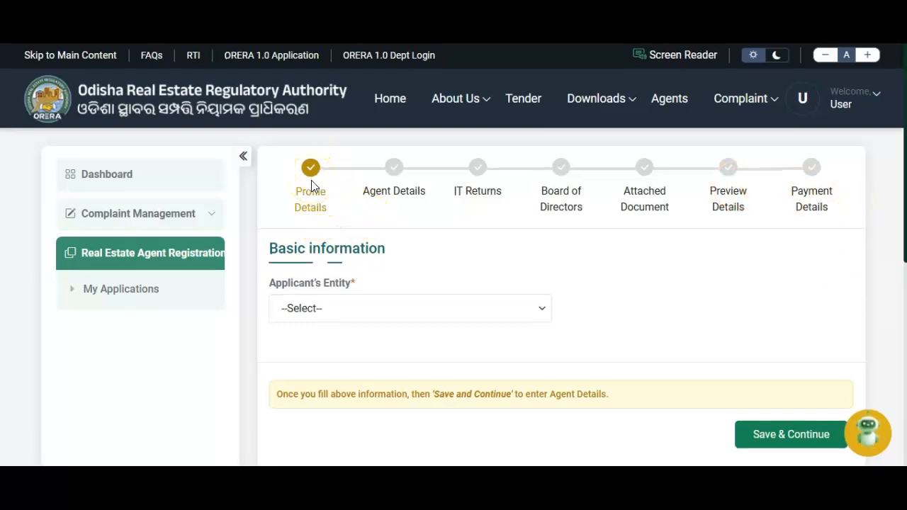
# Step: Under Basic information, pick Individual from the Applicant's Entity dropdown
pyautogui.moveTo(268, 248); pyautogui.dragTo(388, 243)
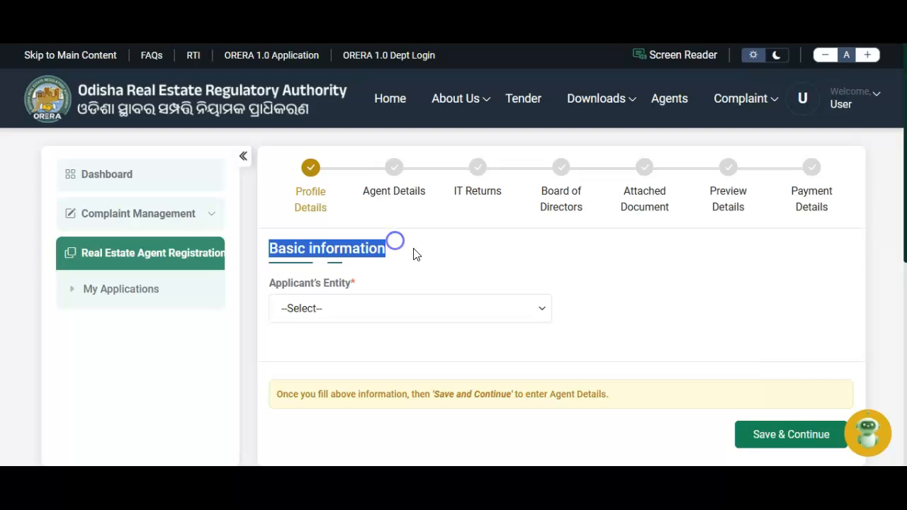
pyautogui.click(420, 252)
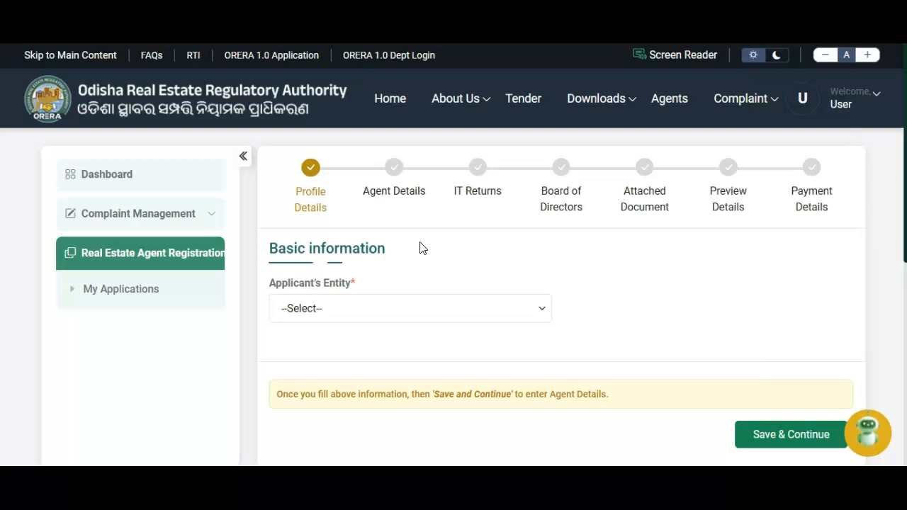
pyautogui.scroll(-2, 420, 247)
pyautogui.click(409, 213)
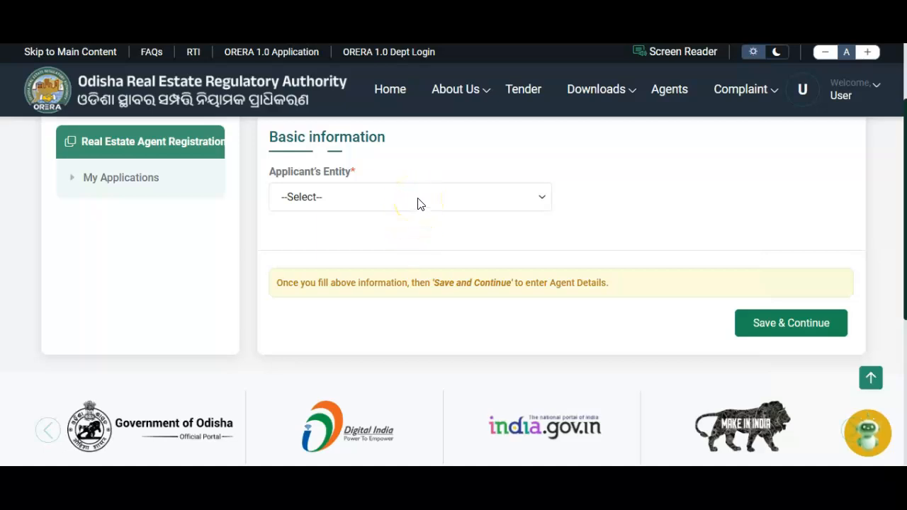
pyautogui.click(417, 201)
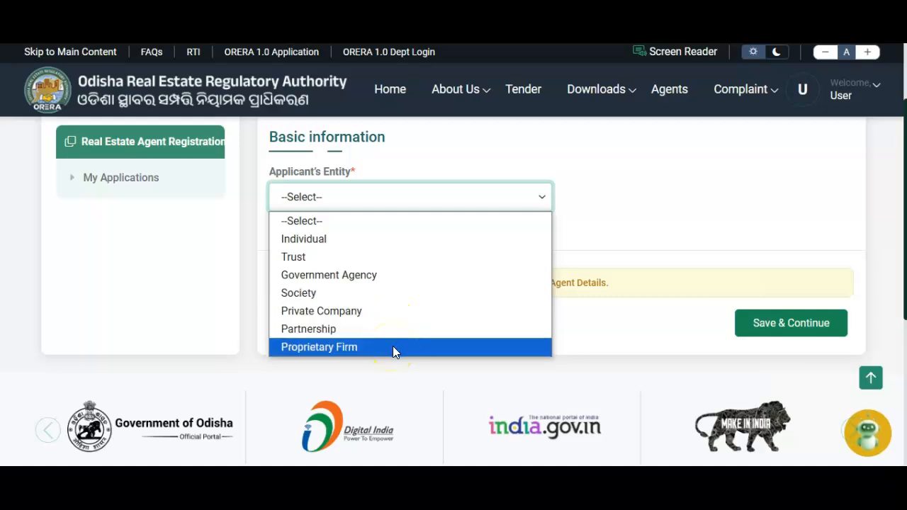
pyautogui.click(411, 239)
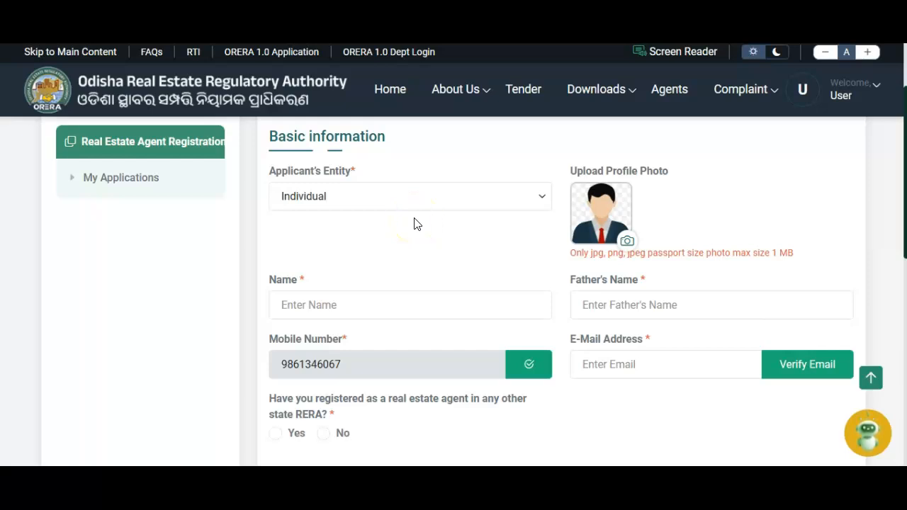
# Step: Keeping Individual, fill in the applicant's name and father's name and add a profile photo
pyautogui.click(421, 196)
pyautogui.click(420, 196)
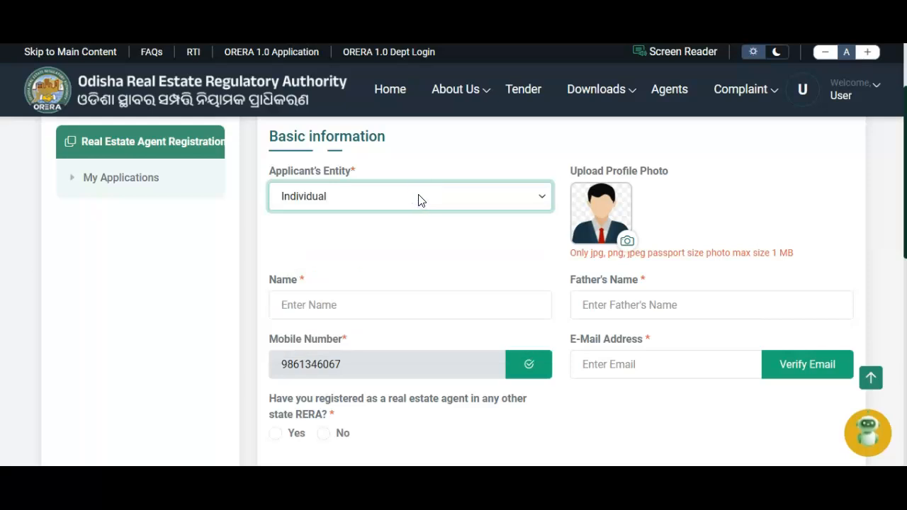
pyautogui.click(281, 305)
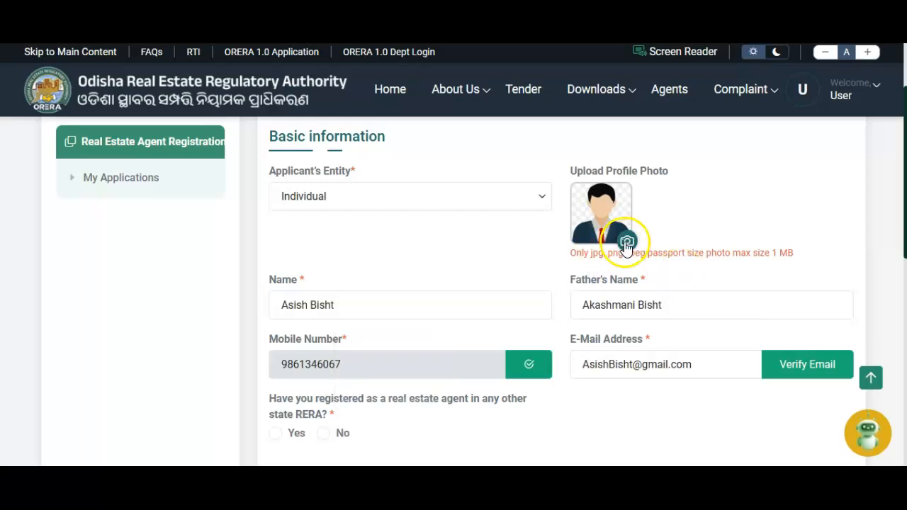
pyautogui.click(602, 354)
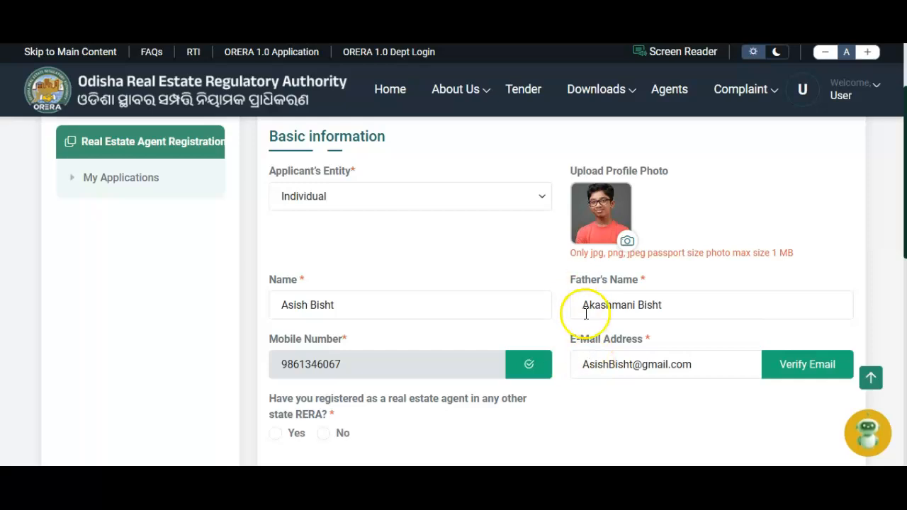
pyautogui.moveTo(585, 313); pyautogui.dragTo(683, 307)
pyautogui.click(684, 308)
pyautogui.scroll(-2, 686, 312)
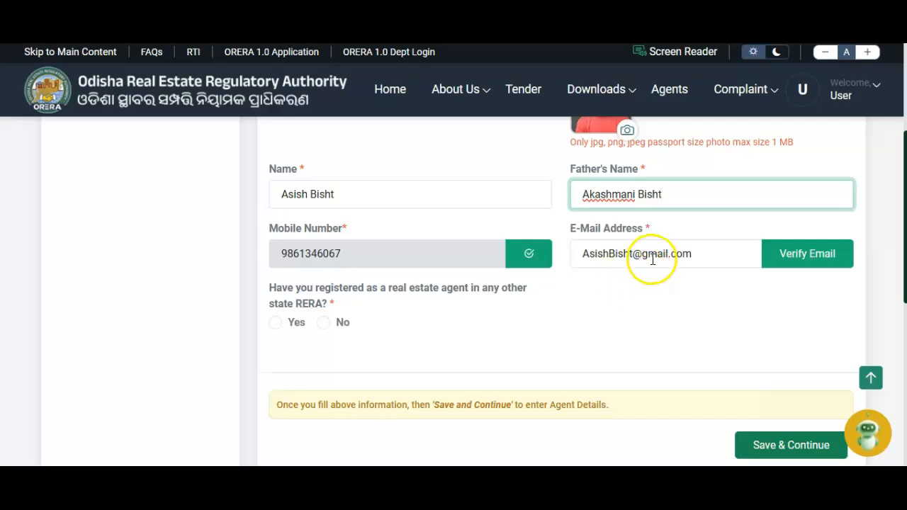
pyautogui.scroll(-2, 660, 285)
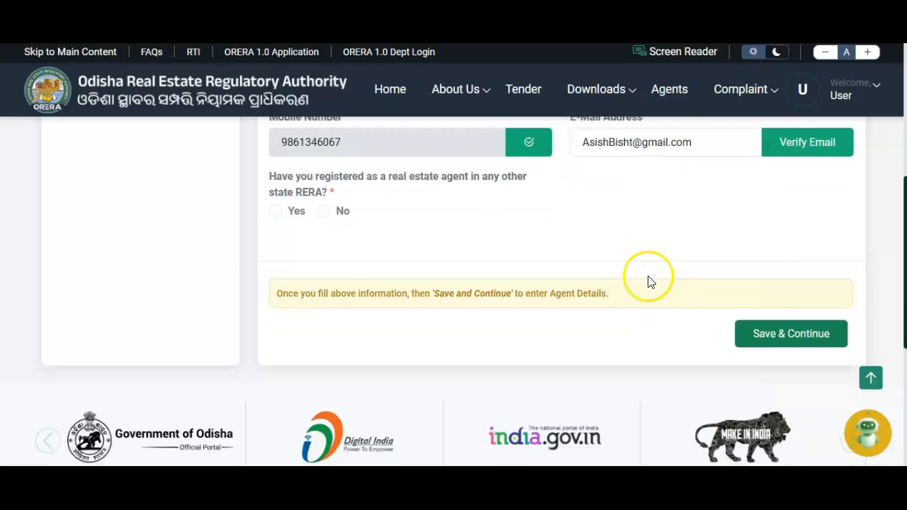
# Step: Send a verification code to the applicant's e-mail and enter it in the OTP field
pyautogui.click(803, 160)
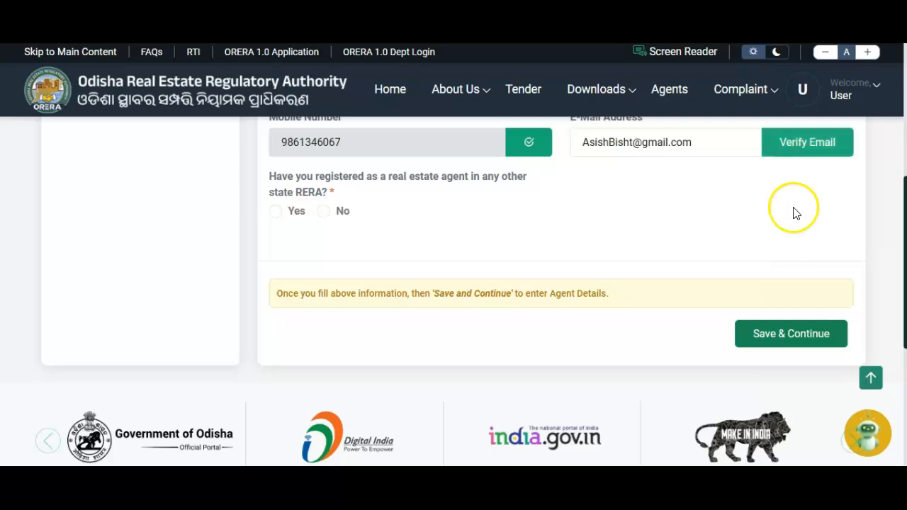
pyautogui.scroll(2, 791, 210)
pyautogui.scroll(-2, 792, 211)
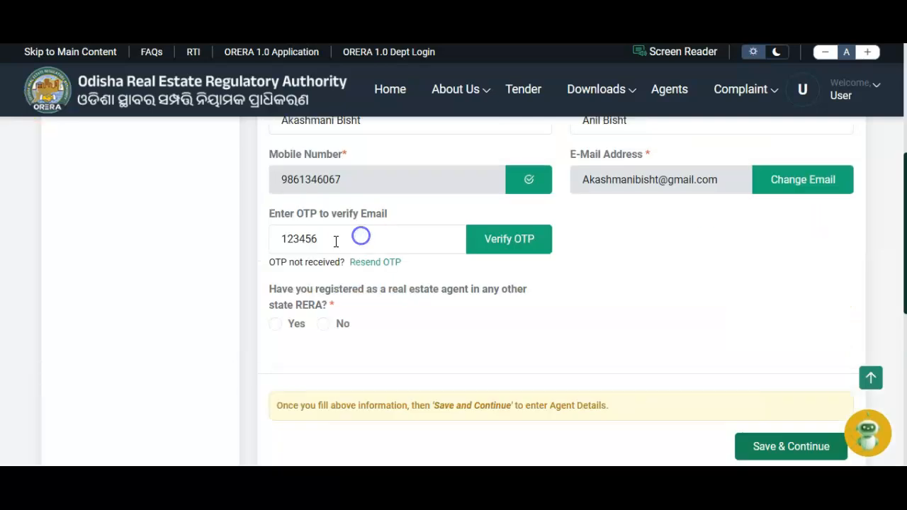
pyautogui.click(340, 239)
pyautogui.click(521, 244)
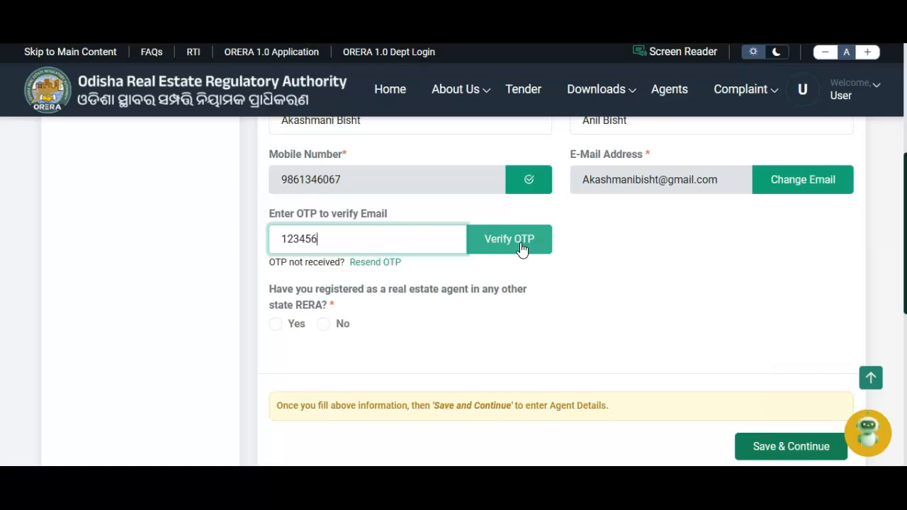
# Step: Confirm the e-mail one-time code so the address shows a green verified tick
pyautogui.click(521, 246)
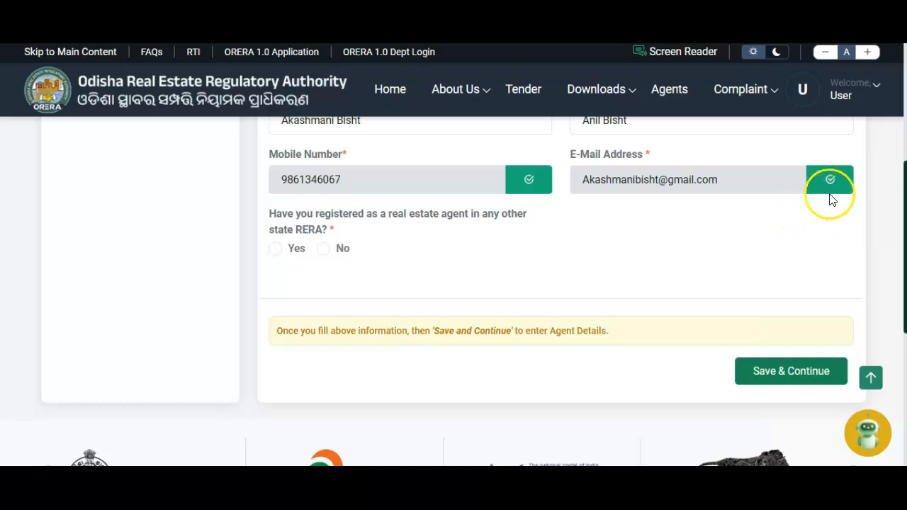
pyautogui.scroll(2, 704, 259)
pyautogui.scroll(-1, 702, 257)
pyautogui.scroll(-1, 704, 259)
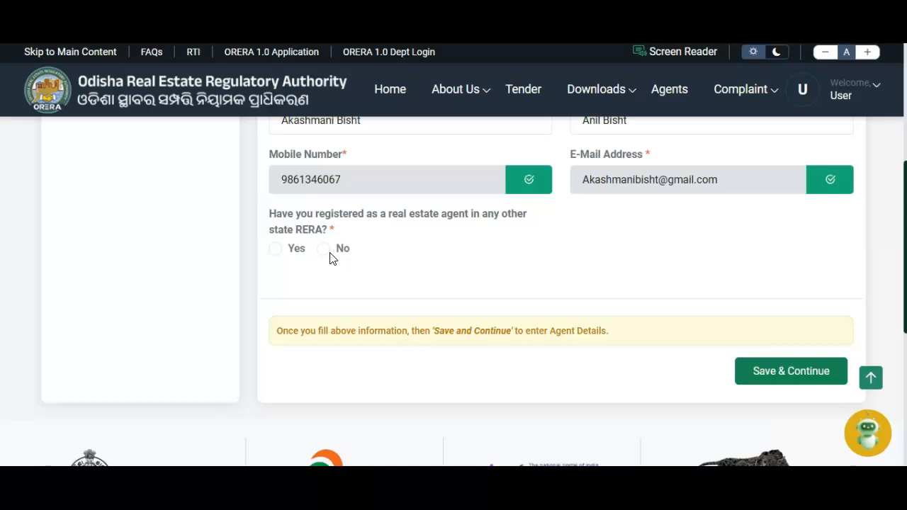
# Step: Answer Yes to other-state RERA, enter the Bihar registration number and certificate, and save
pyautogui.click(275, 249)
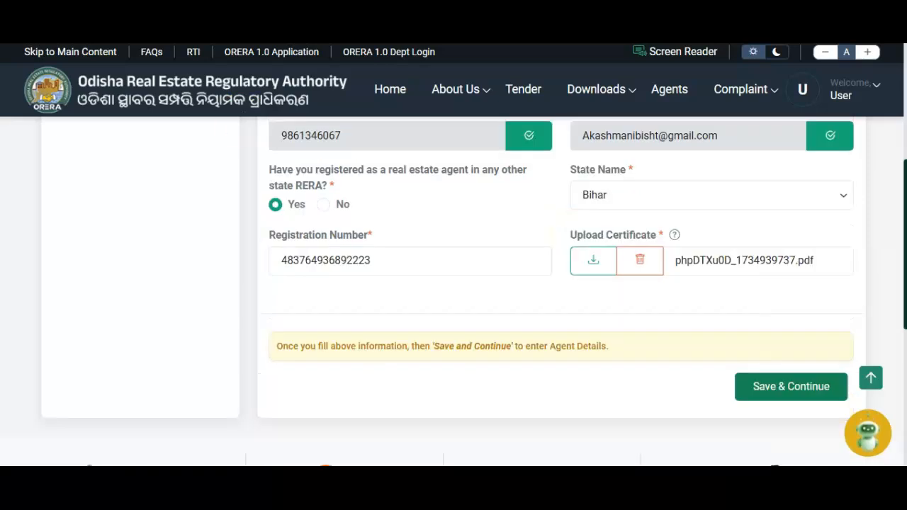
pyautogui.click(389, 260)
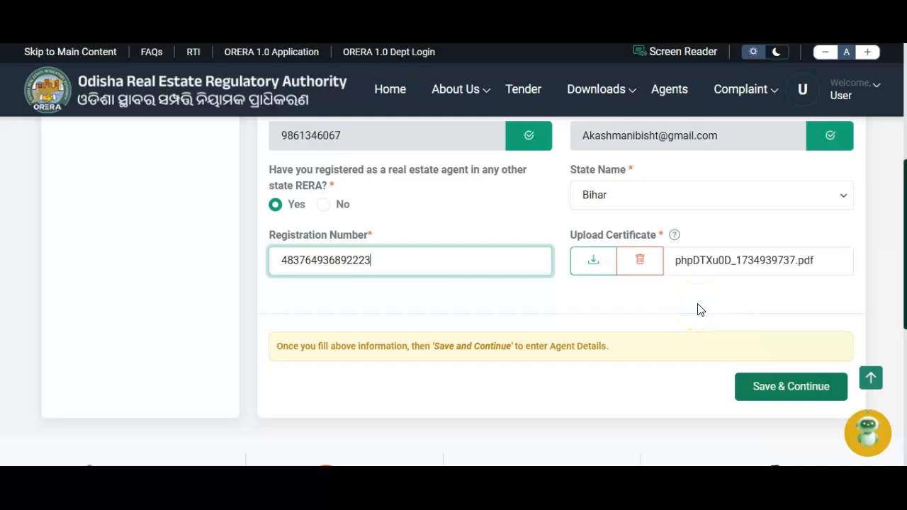
pyautogui.click(755, 389)
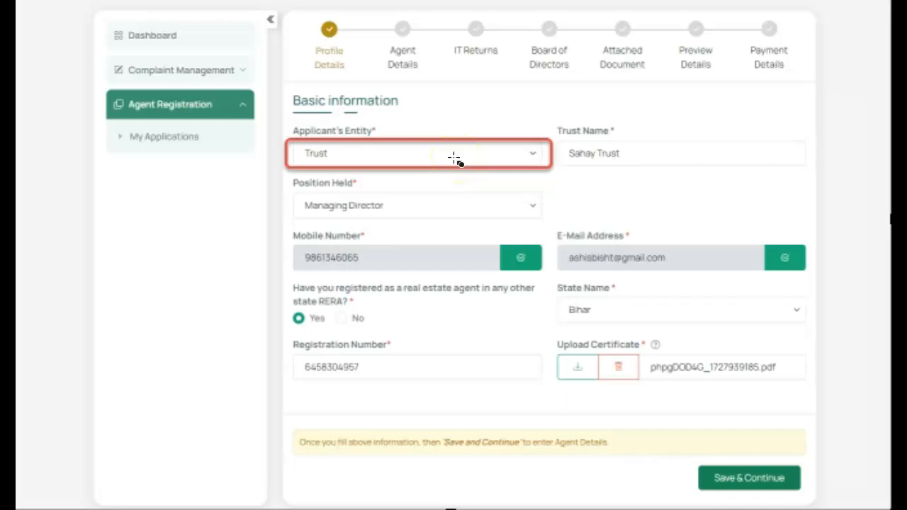
# Step: Position the red highlight box on Applicant's Entity, then Trust Name and Position Held
pyautogui.click(454, 164)
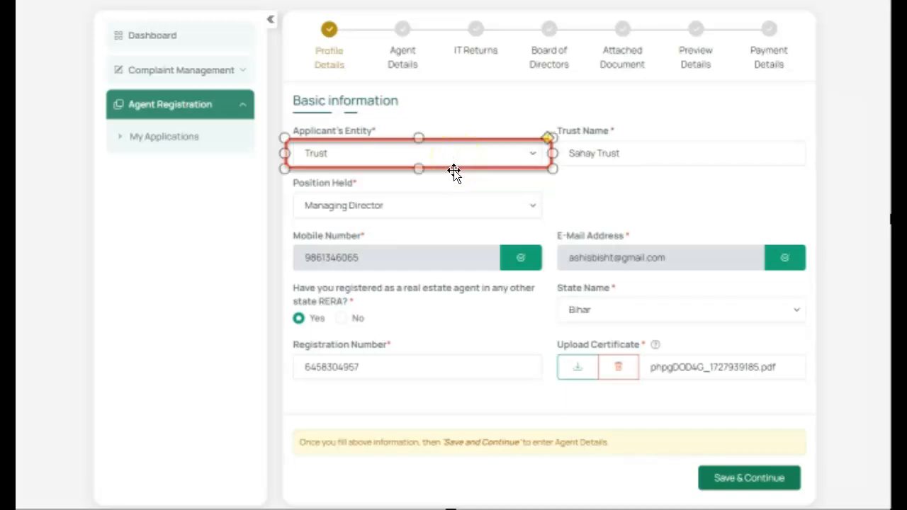
pyautogui.moveTo(454, 170); pyautogui.dragTo(454, 173)
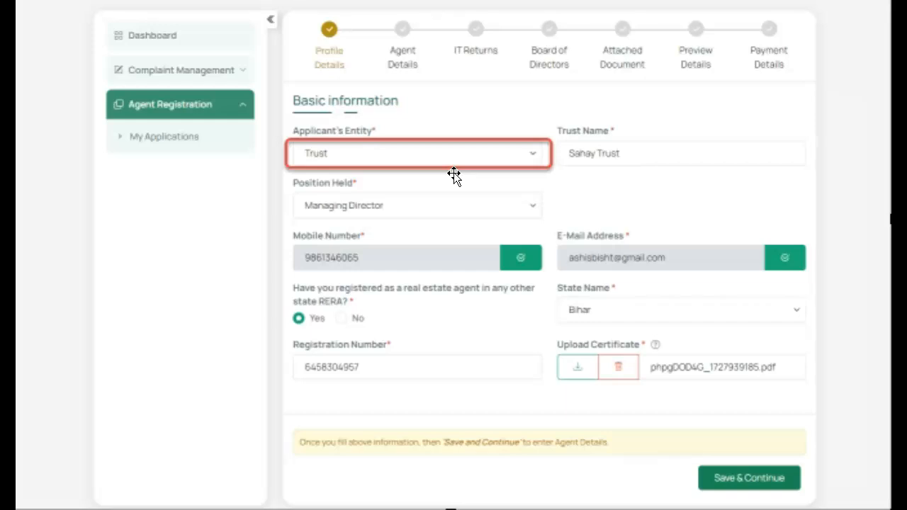
pyautogui.click(465, 165)
pyautogui.click(466, 196)
pyautogui.click(482, 289)
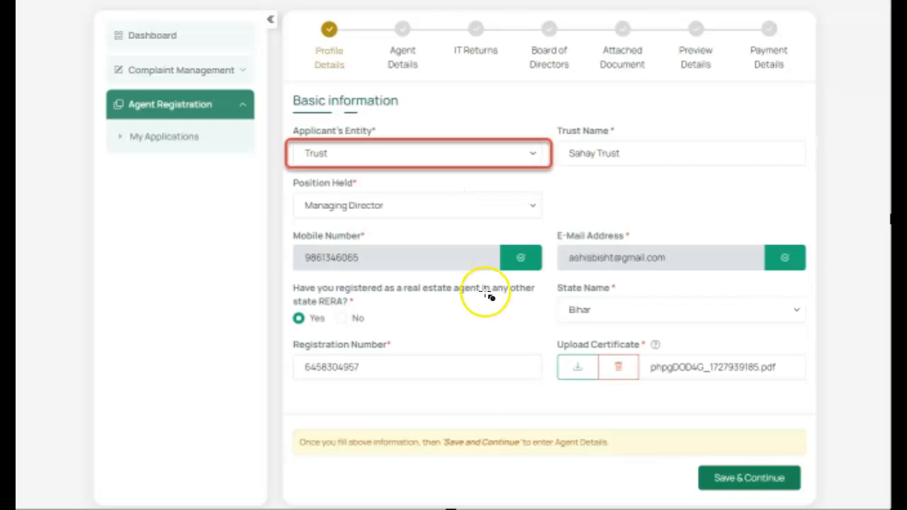
pyautogui.click(498, 169)
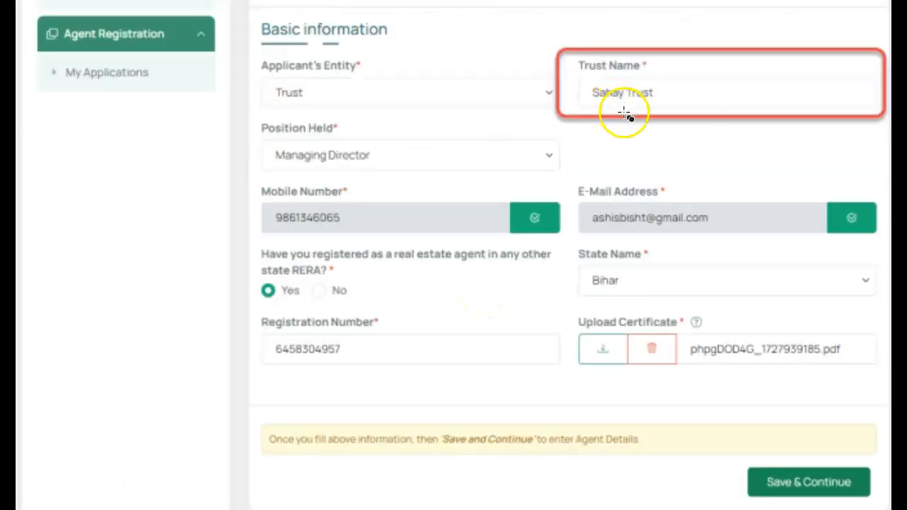
pyautogui.click(638, 118)
pyautogui.moveTo(638, 116)
pyautogui.mouseDown()
pyautogui.moveTo(315, 184)
pyautogui.moveTo(325, 185)
pyautogui.mouseUp()
pyautogui.click(678, 128)
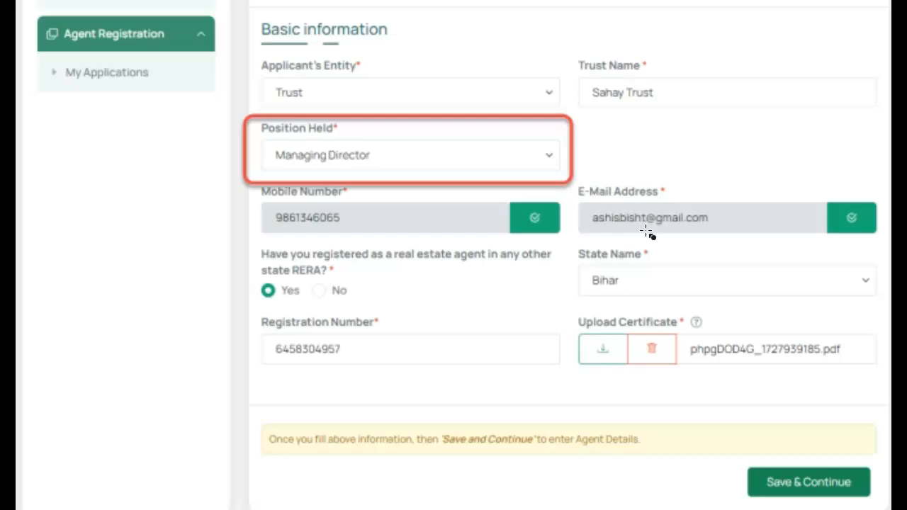
# Step: Move the red box to the RERA question and State Name, then advance to the Government Agency example
pyautogui.click(425, 182)
pyautogui.moveTo(425, 183)
pyautogui.mouseDown()
pyautogui.moveTo(404, 253)
pyautogui.moveTo(421, 306)
pyautogui.mouseUp()
pyautogui.click(445, 395)
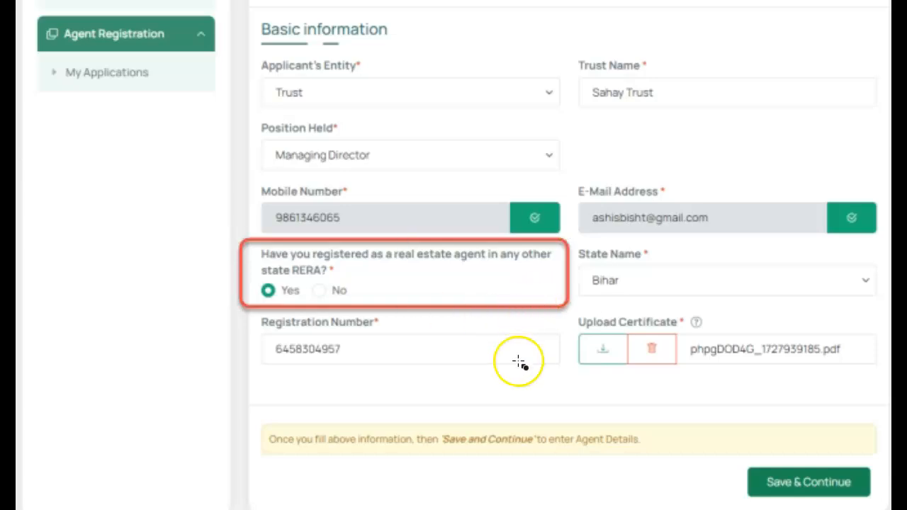
pyautogui.moveTo(504, 312)
pyautogui.mouseDown()
pyautogui.moveTo(506, 304)
pyautogui.moveTo(824, 309)
pyautogui.mouseUp()
pyautogui.click(757, 360)
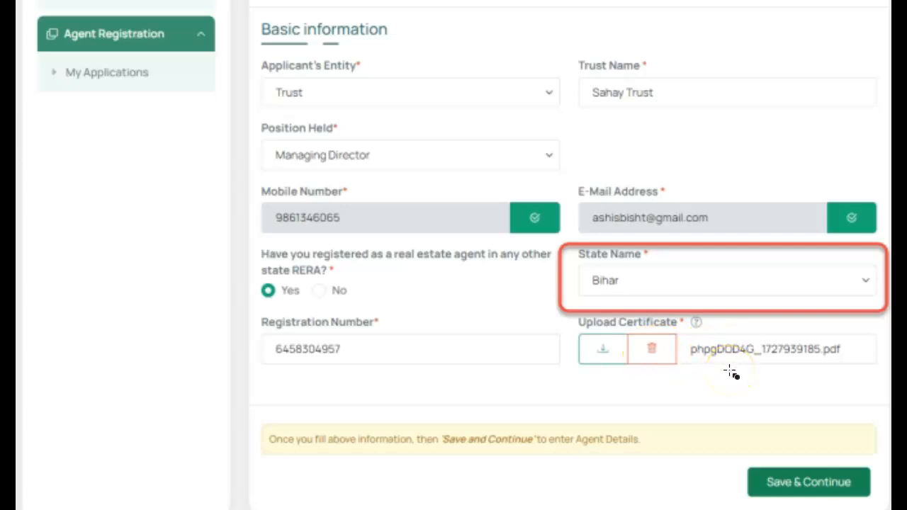
pyautogui.click(783, 485)
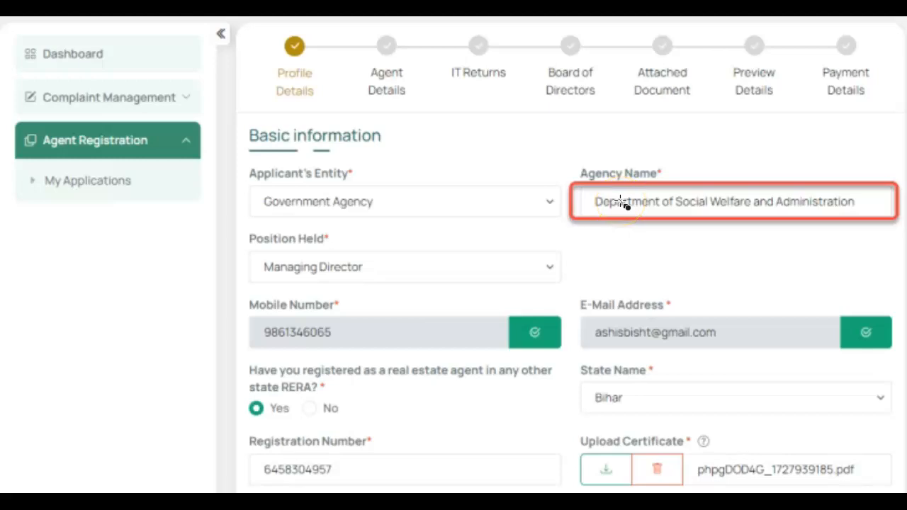
# Step: Move the red highlight box onto the Government Agency example's Position Held field
pyautogui.moveTo(631, 217); pyautogui.dragTo(311, 283)
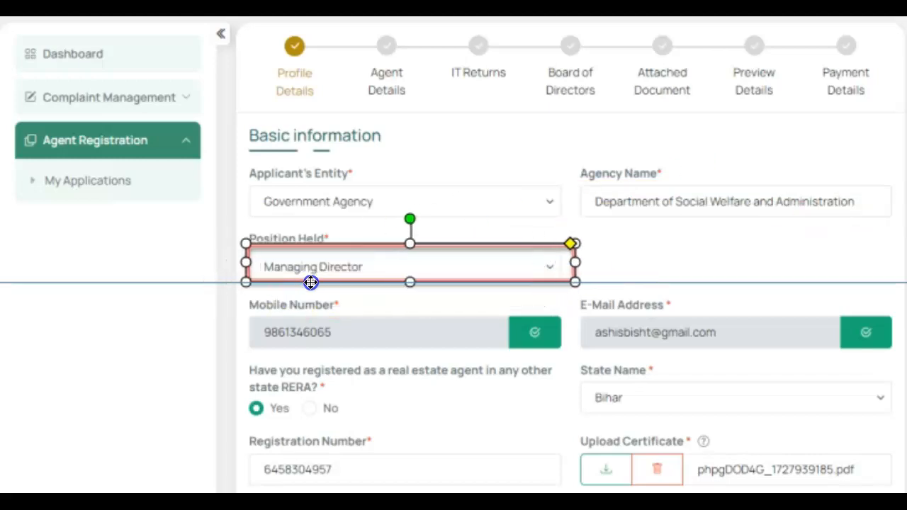
pyautogui.click(775, 299)
pyautogui.click(689, 259)
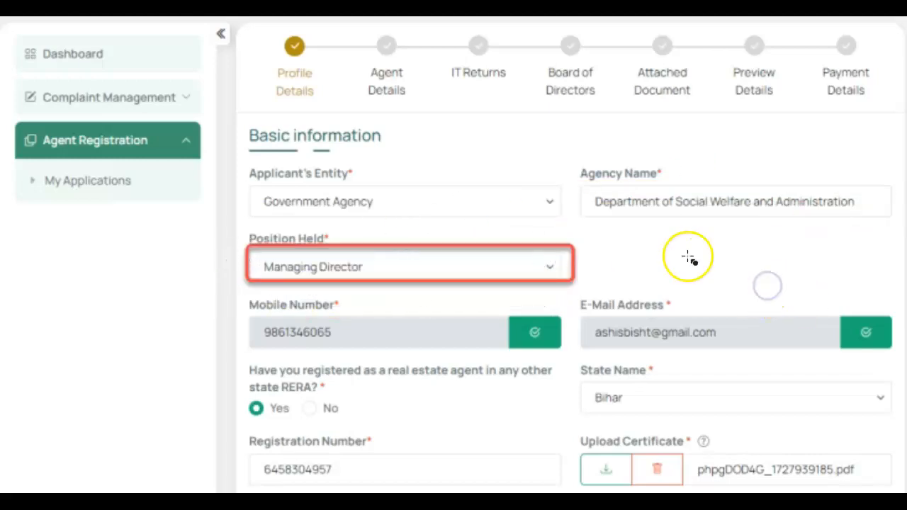
pyautogui.scroll(-2, 688, 258)
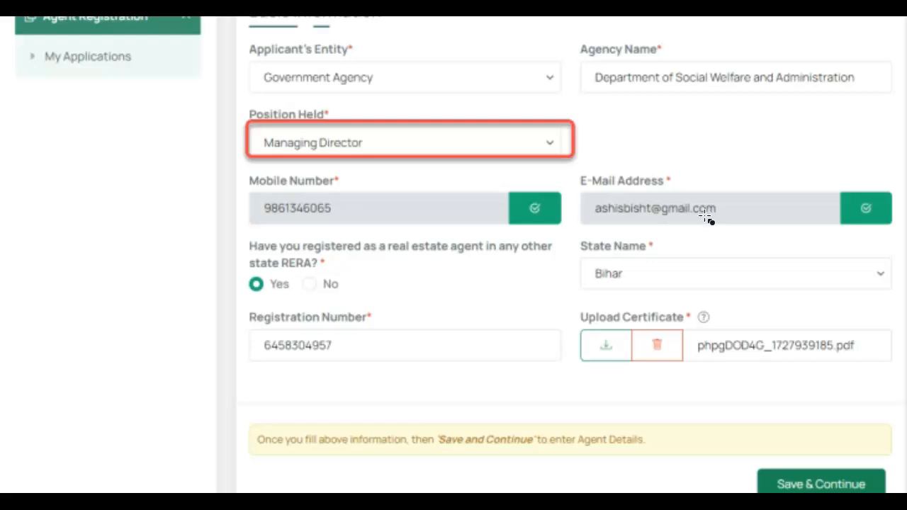
pyautogui.scroll(-1, 539, 280)
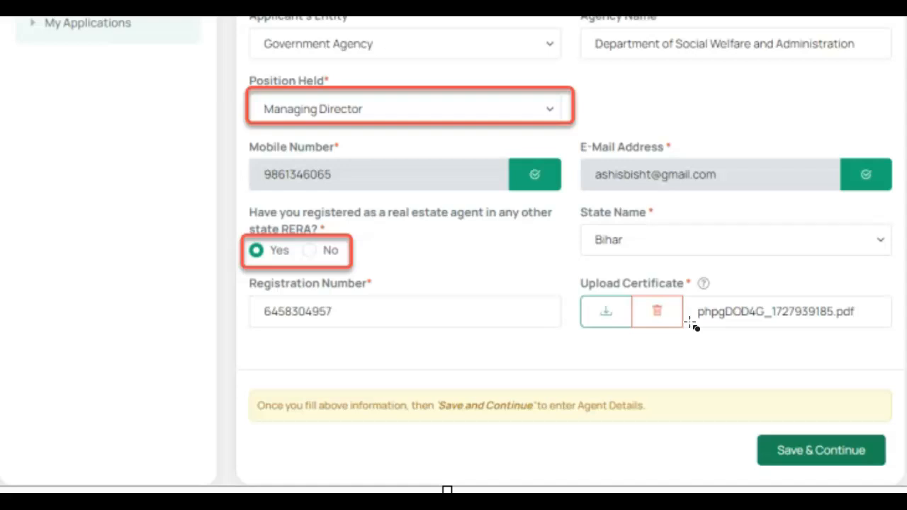
# Step: Mark the Yes/No answer, then outline State Name and Save & Continue in red
pyautogui.click(322, 264)
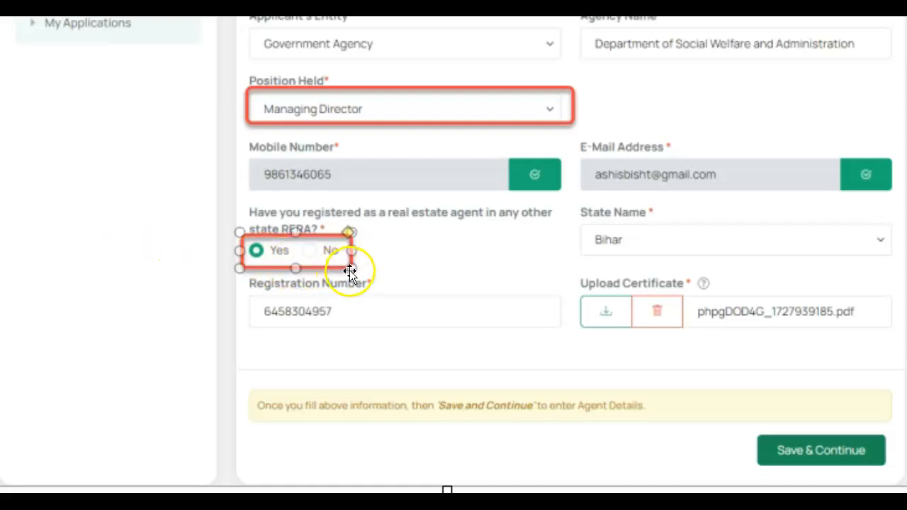
pyautogui.click(398, 257)
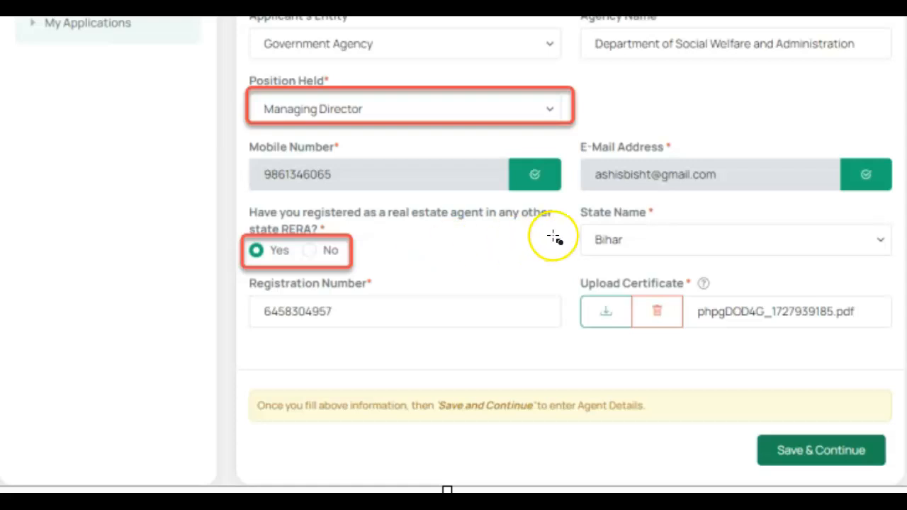
pyautogui.moveTo(570, 219); pyautogui.dragTo(900, 266)
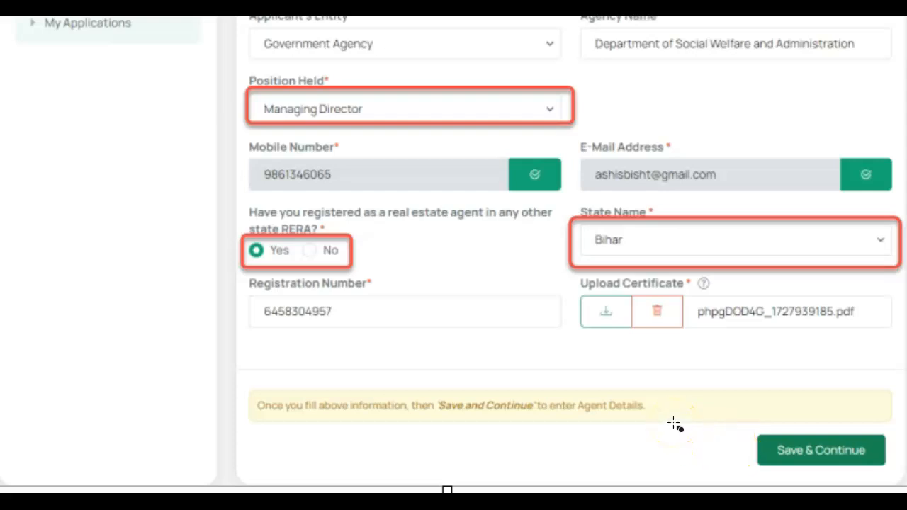
pyautogui.moveTo(741, 429)
pyautogui.mouseDown()
pyautogui.moveTo(828, 425)
pyautogui.moveTo(897, 461)
pyautogui.mouseUp()
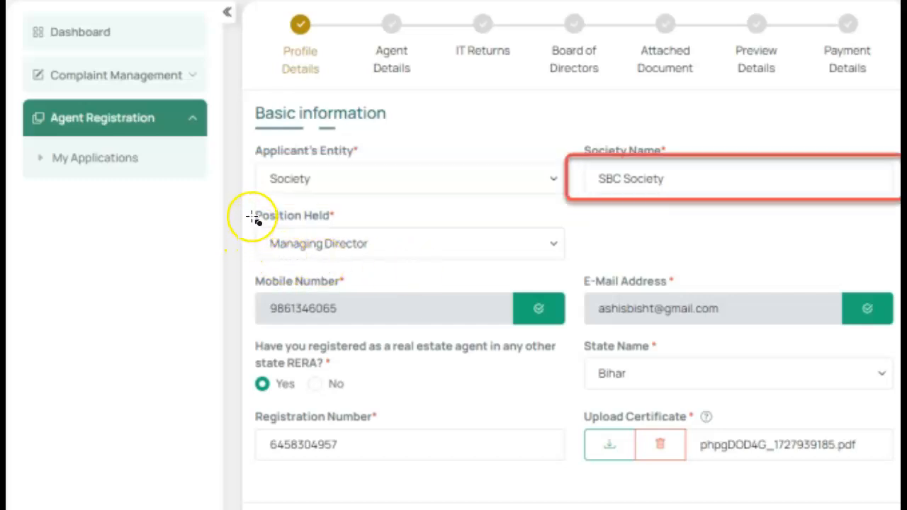
# Step: Widen the box on Position Held and outline Yes/No, Upload Certificate and Save & Continue in red
pyautogui.moveTo(552, 277); pyautogui.dragTo(573, 276)
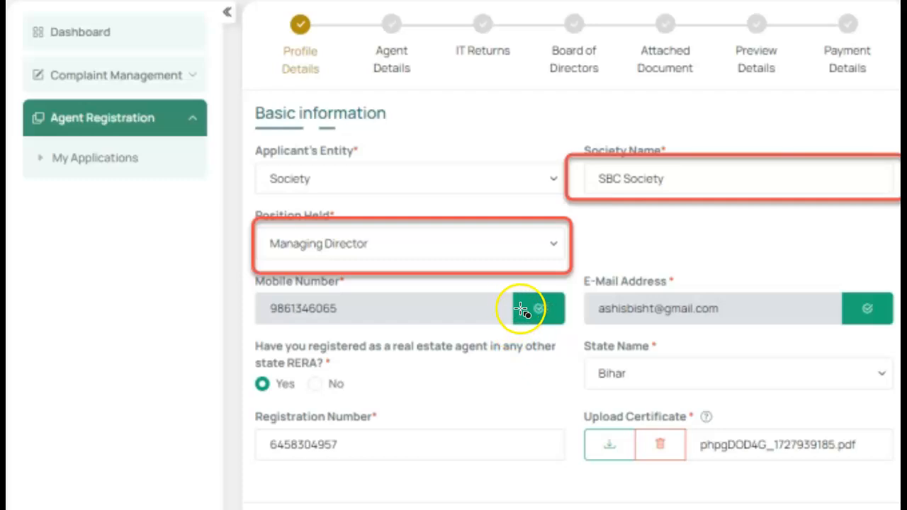
pyautogui.scroll(-2, 517, 383)
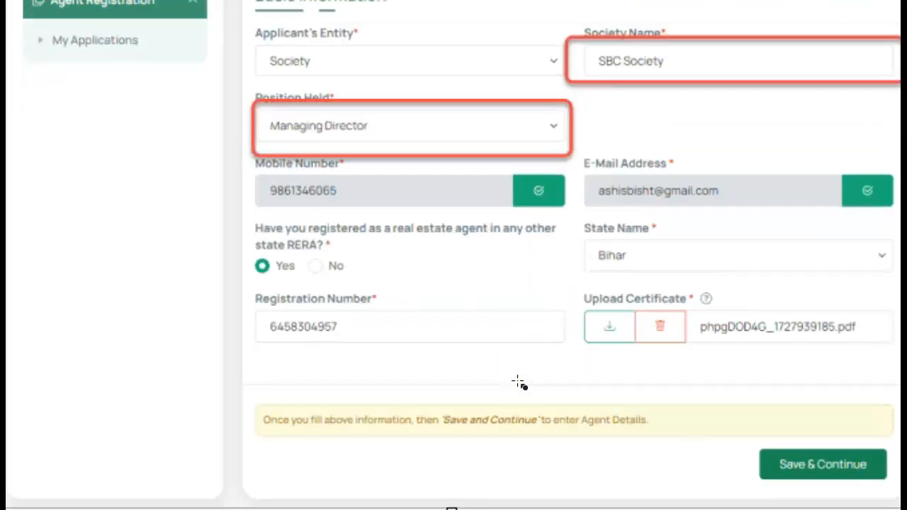
pyautogui.click(597, 199)
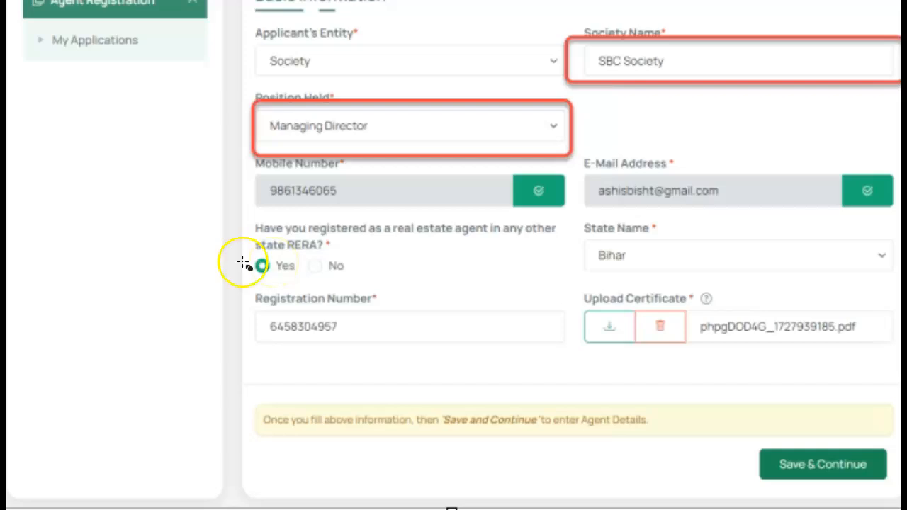
pyautogui.moveTo(246, 249)
pyautogui.mouseDown()
pyautogui.moveTo(301, 251)
pyautogui.moveTo(358, 282)
pyautogui.mouseUp()
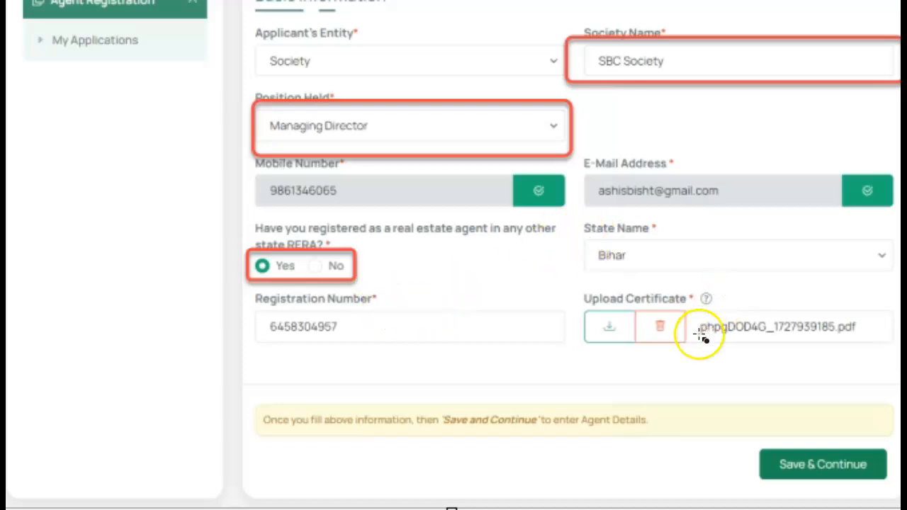
pyautogui.moveTo(578, 285)
pyautogui.mouseDown()
pyautogui.moveTo(896, 351)
pyautogui.moveTo(896, 364)
pyautogui.mouseUp()
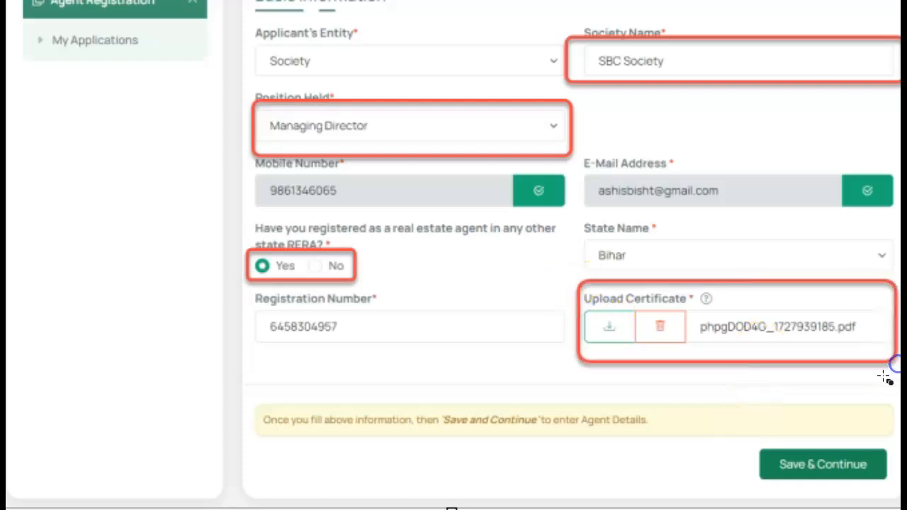
pyautogui.moveTo(756, 438)
pyautogui.mouseDown()
pyautogui.moveTo(834, 482)
pyautogui.moveTo(900, 486)
pyautogui.mouseUp()
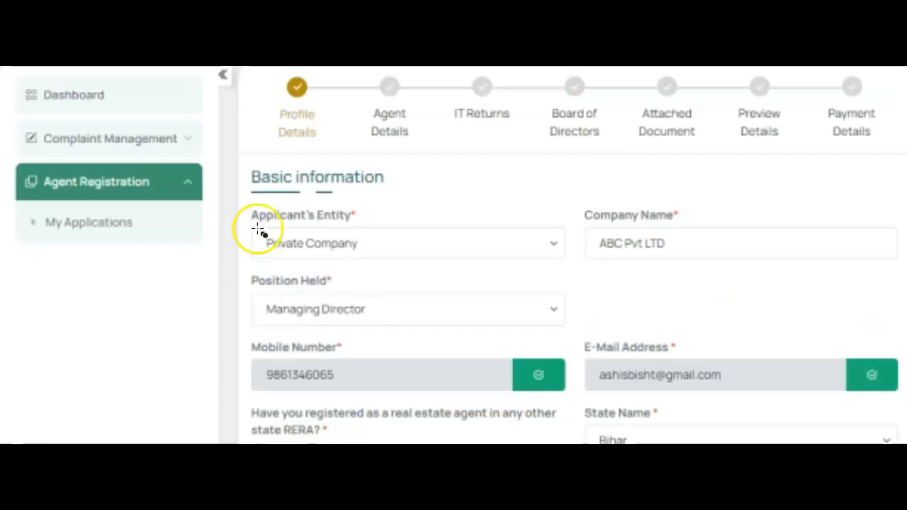
# Step: Outline the Private Company example's Applicant's Entity field with a red rectangle
pyautogui.moveTo(241, 198)
pyautogui.mouseDown()
pyautogui.moveTo(461, 263)
pyautogui.moveTo(581, 277)
pyautogui.mouseUp()
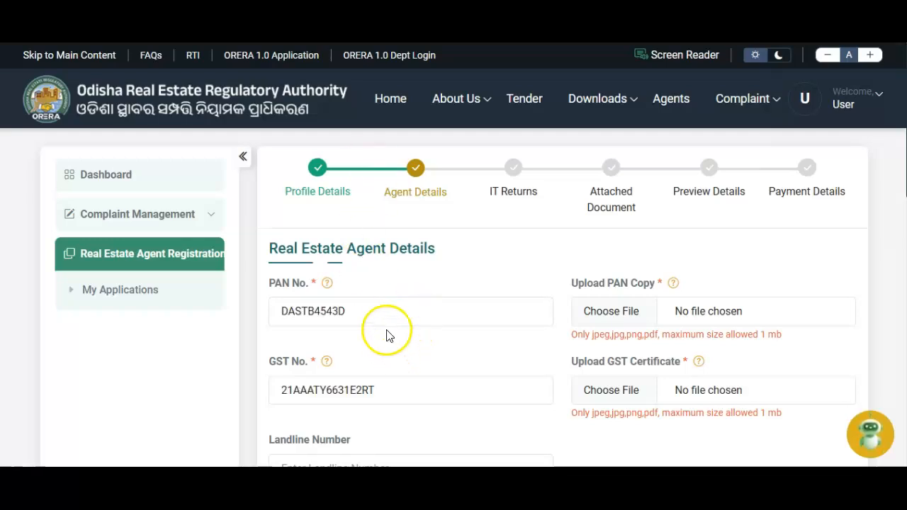
# Step: Fill in the PAN number, attach the PAN copy, and download it to check
pyautogui.click(379, 318)
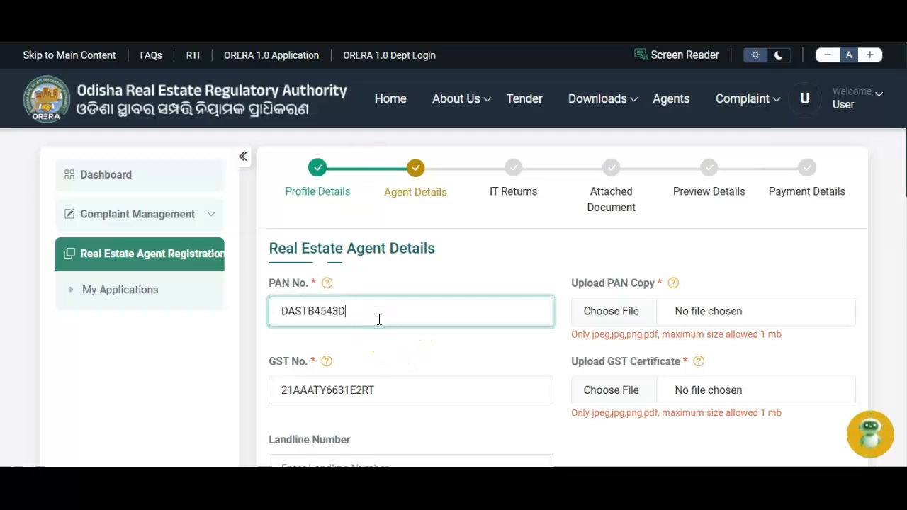
pyautogui.click(676, 316)
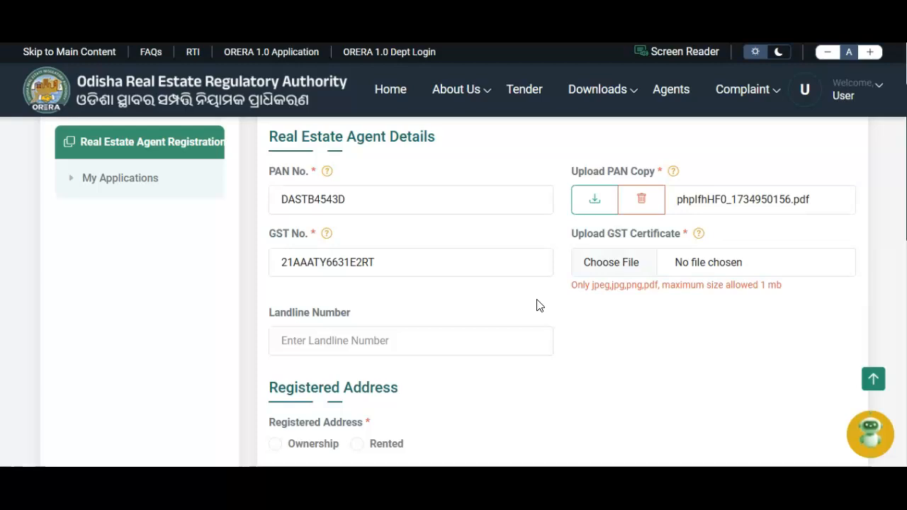
pyautogui.moveTo(675, 177)
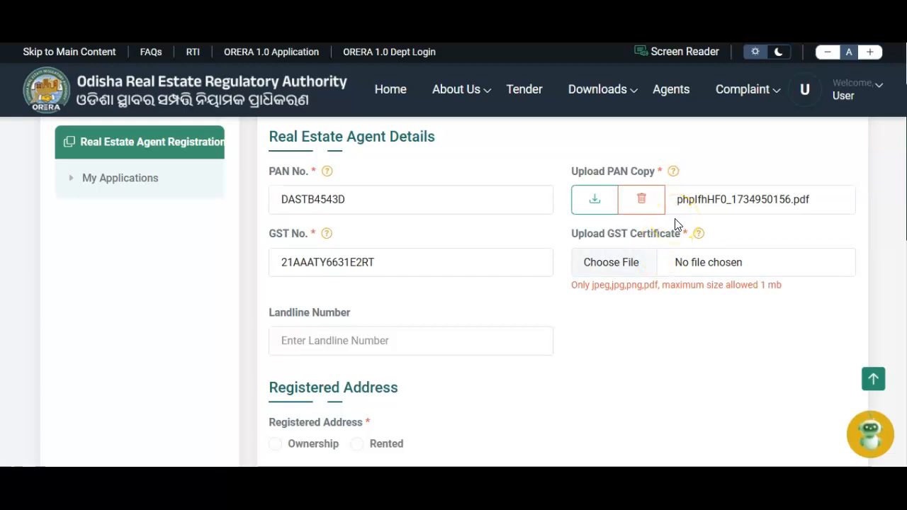
pyautogui.click(598, 206)
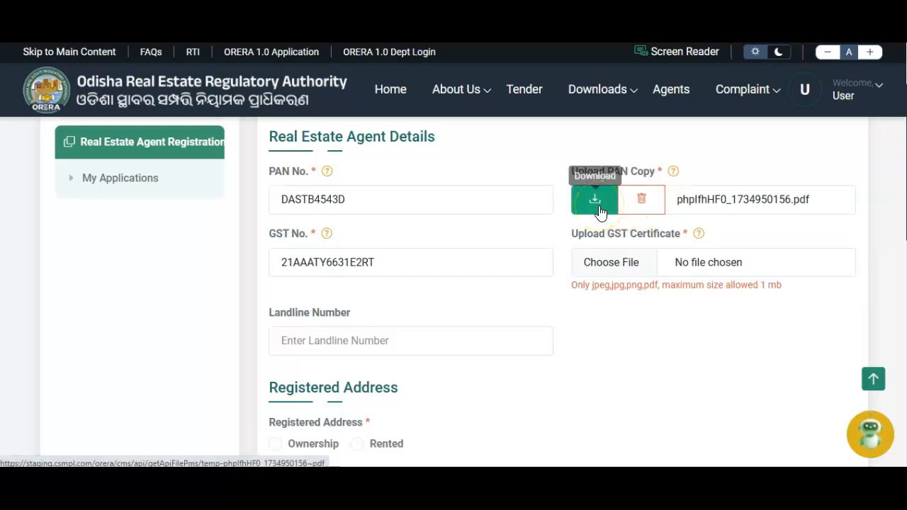
pyautogui.click(636, 212)
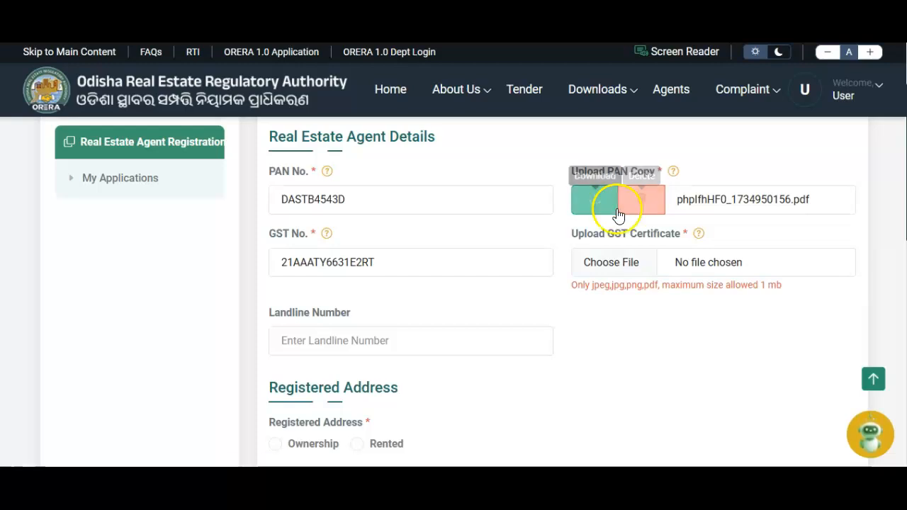
pyautogui.click(608, 212)
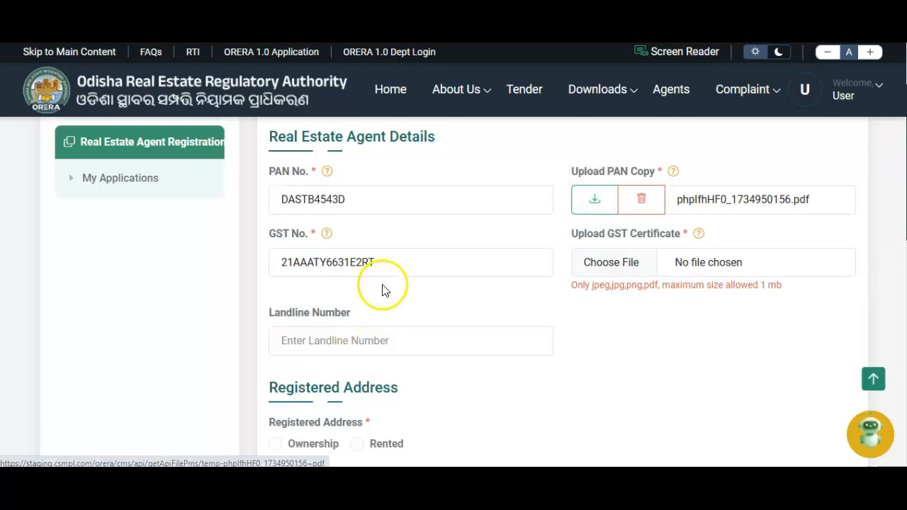
# Step: Fill in the GST number, attach the GST certificate, and scroll down to the address questions
pyautogui.click(399, 268)
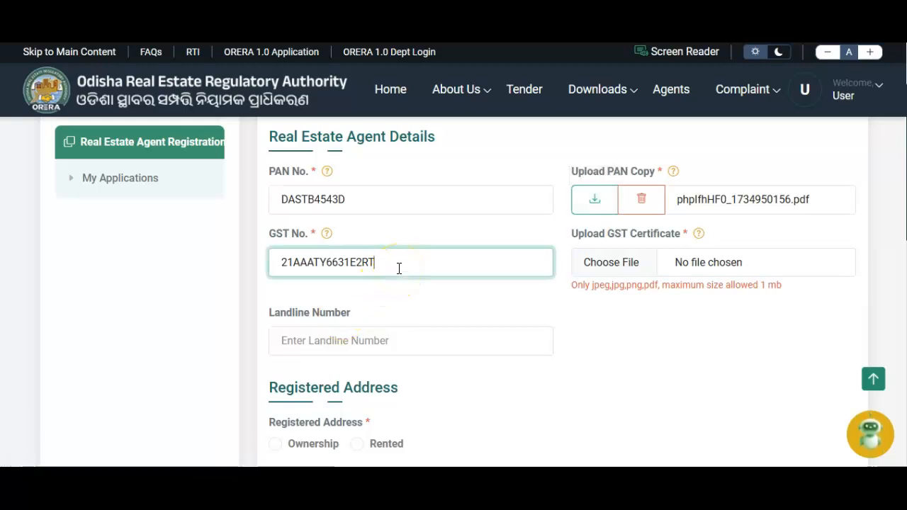
pyautogui.scroll(-3, 522, 308)
pyautogui.scroll(3, 522, 307)
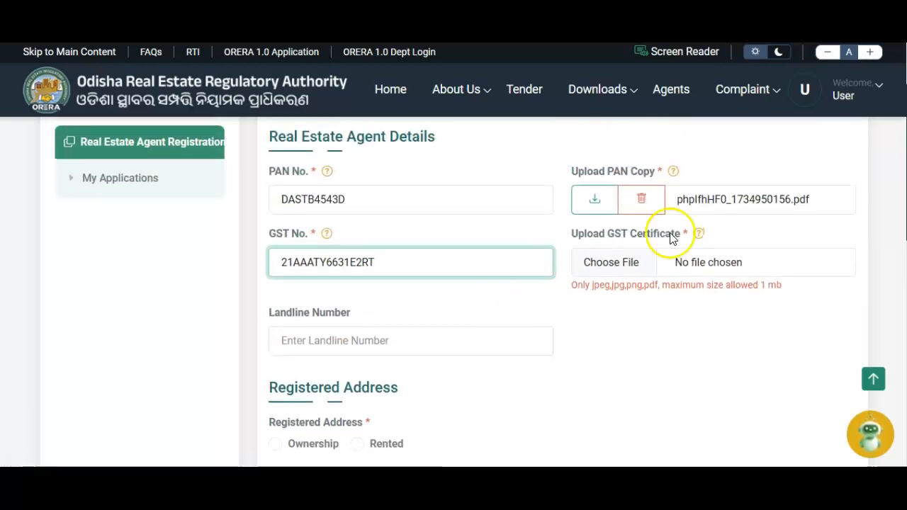
pyautogui.click(689, 261)
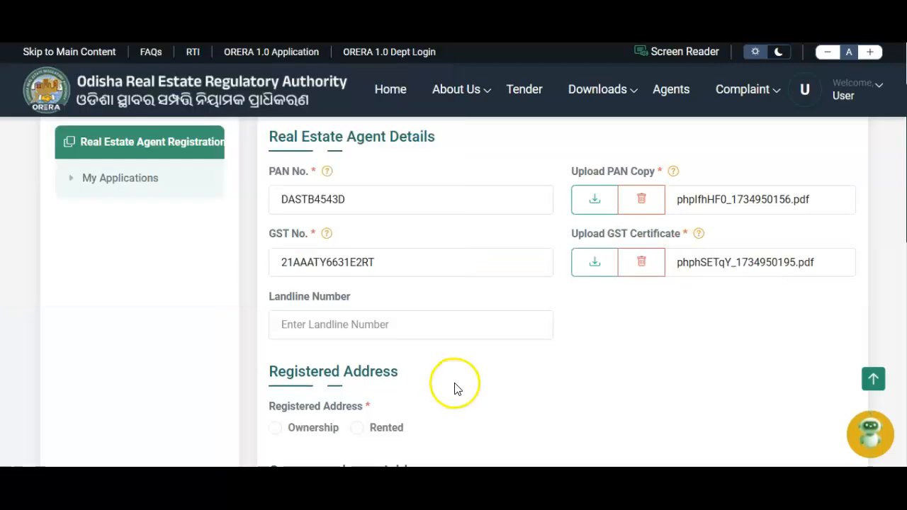
pyautogui.click(340, 326)
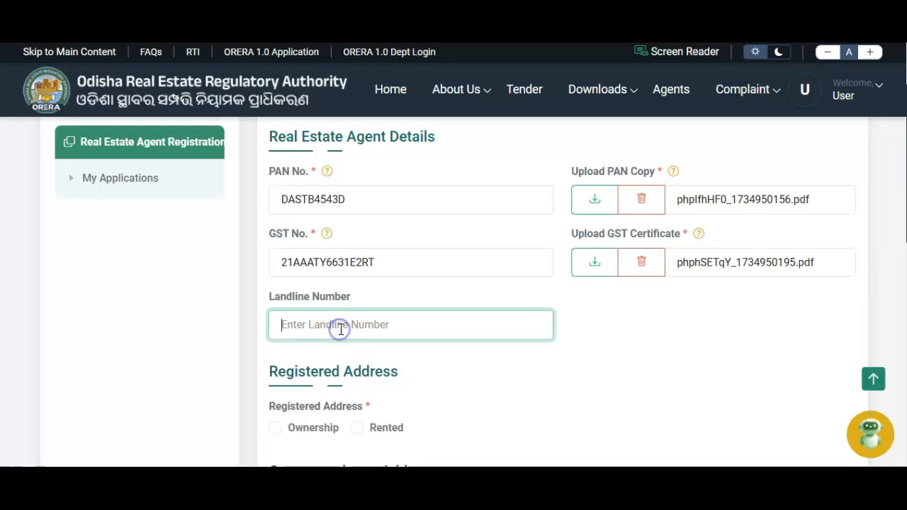
pyautogui.scroll(-3, 339, 337)
pyautogui.scroll(-1, 338, 337)
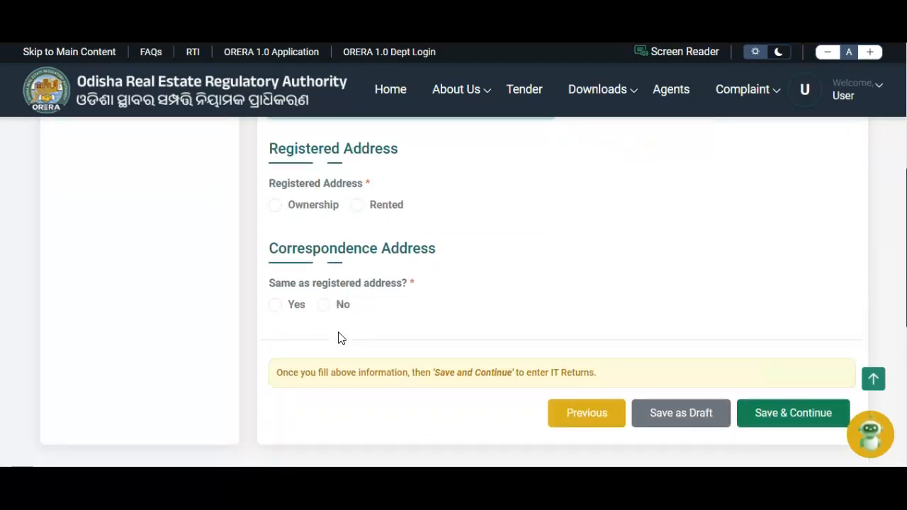
pyautogui.scroll(3, 338, 338)
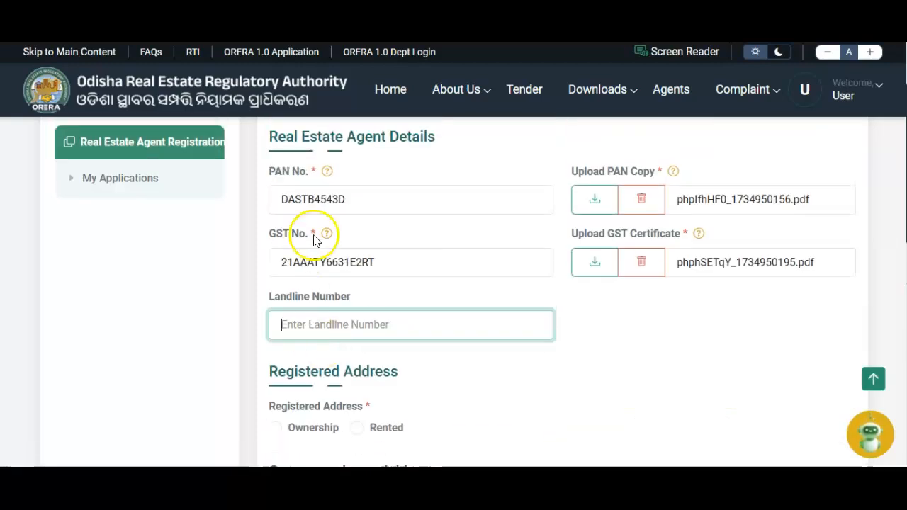
pyautogui.scroll(-3, 493, 182)
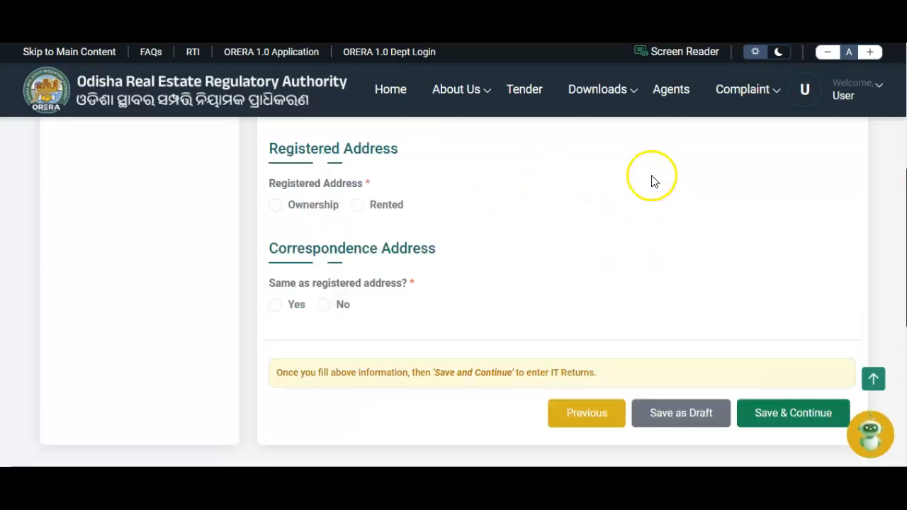
pyautogui.moveTo(261, 147); pyautogui.dragTo(401, 143)
# Step: Mark the registered address as Ownership and enter flat number W-45
pyautogui.click(432, 172)
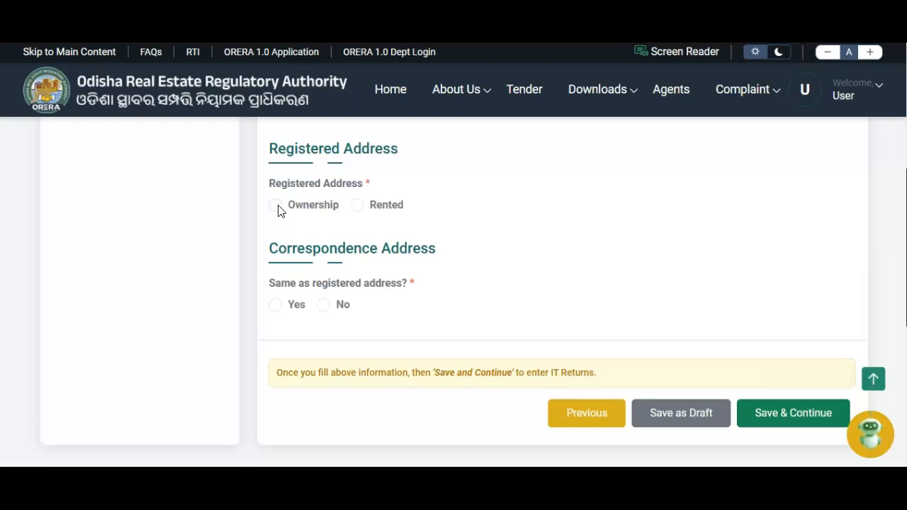
pyautogui.click(276, 205)
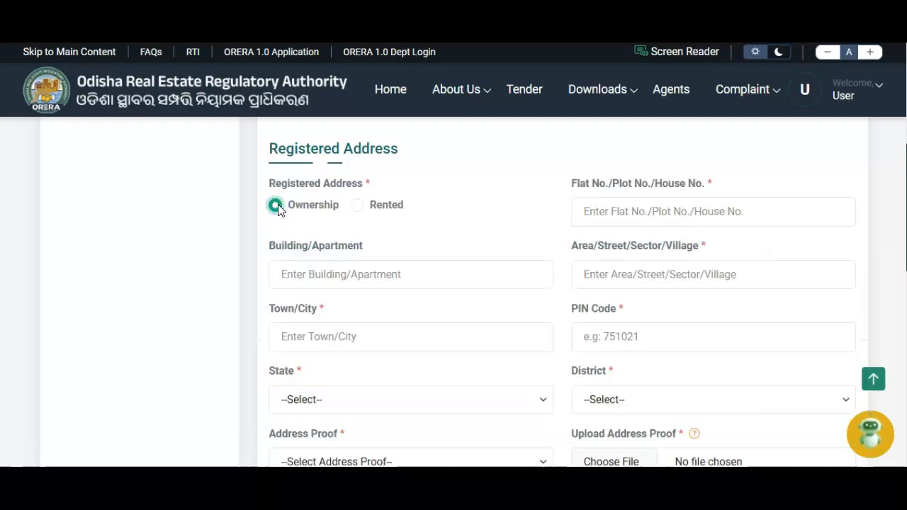
pyautogui.scroll(-2, 279, 212)
pyautogui.scroll(3, 278, 211)
pyautogui.click(601, 323)
pyautogui.click(647, 317)
pyautogui.scroll(-2, 310, 274)
pyautogui.click(310, 274)
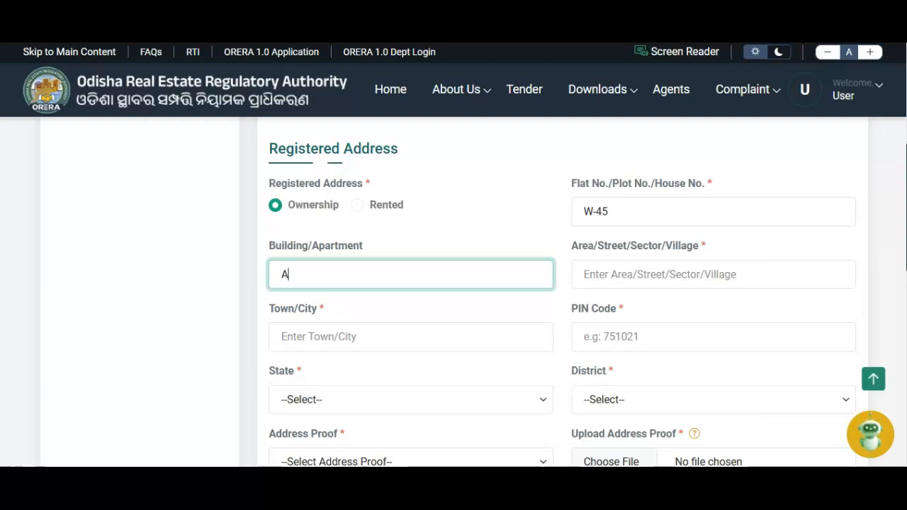
pyautogui.click(674, 276)
pyautogui.write('Til')
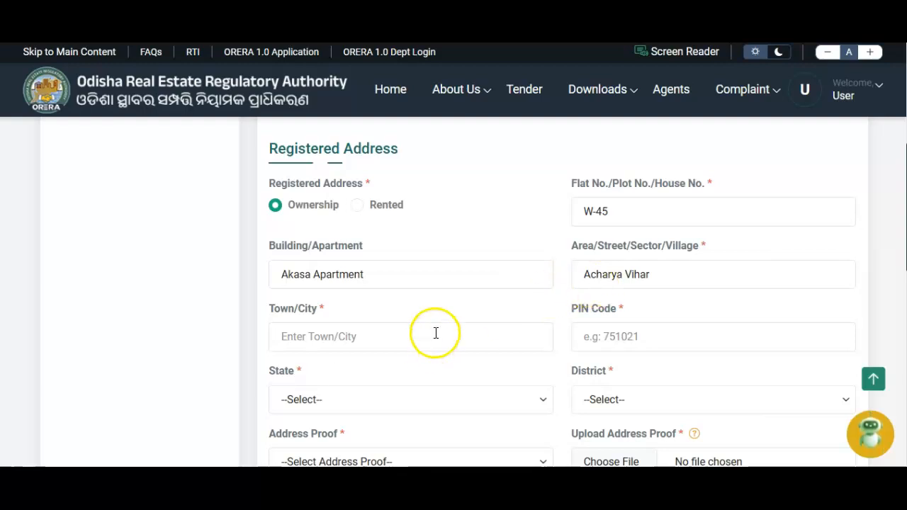
pyautogui.click(435, 334)
pyautogui.write('Bhubanedswa')
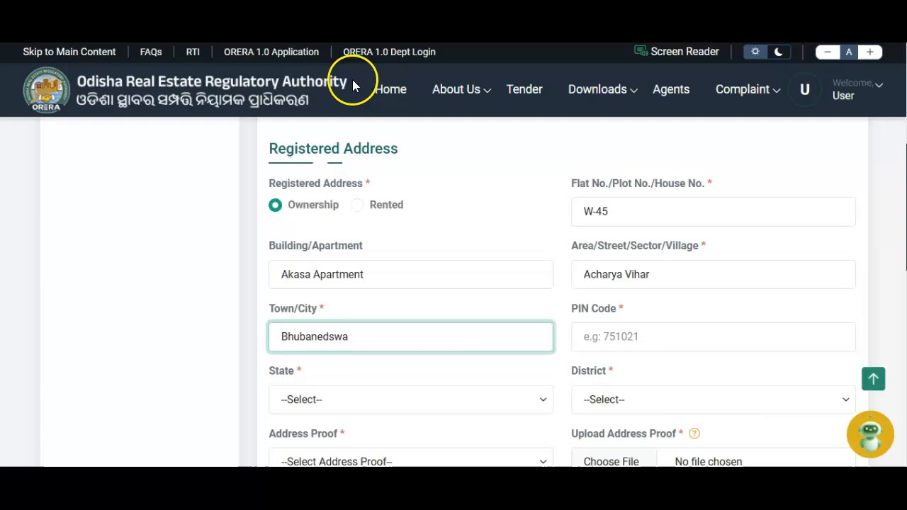
pyautogui.hotkey('ctrl', 'a')
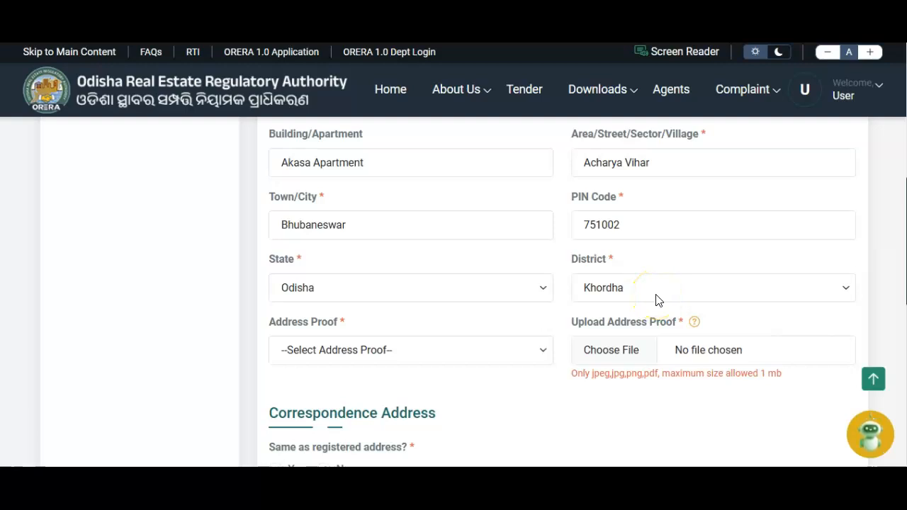
# Step: Choose Bank Passbook as the registered address proof type
pyautogui.click(400, 353)
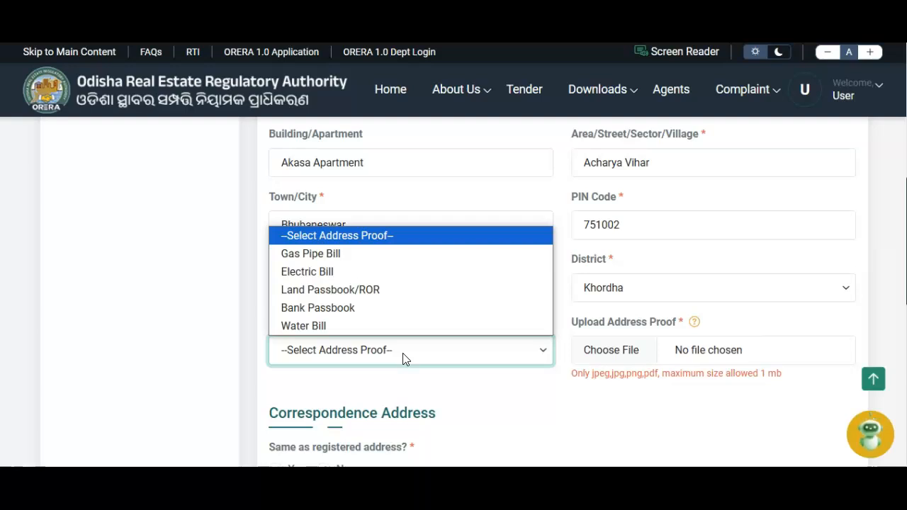
pyautogui.click(402, 309)
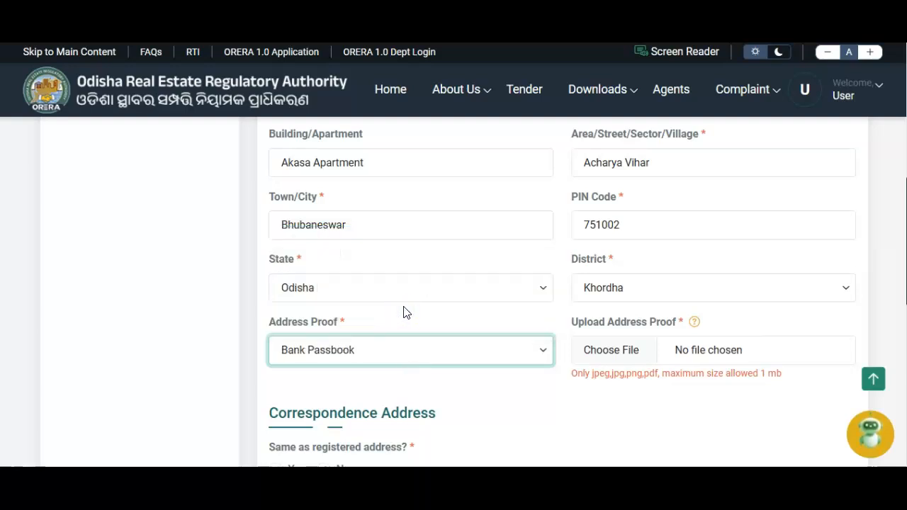
pyautogui.click(403, 352)
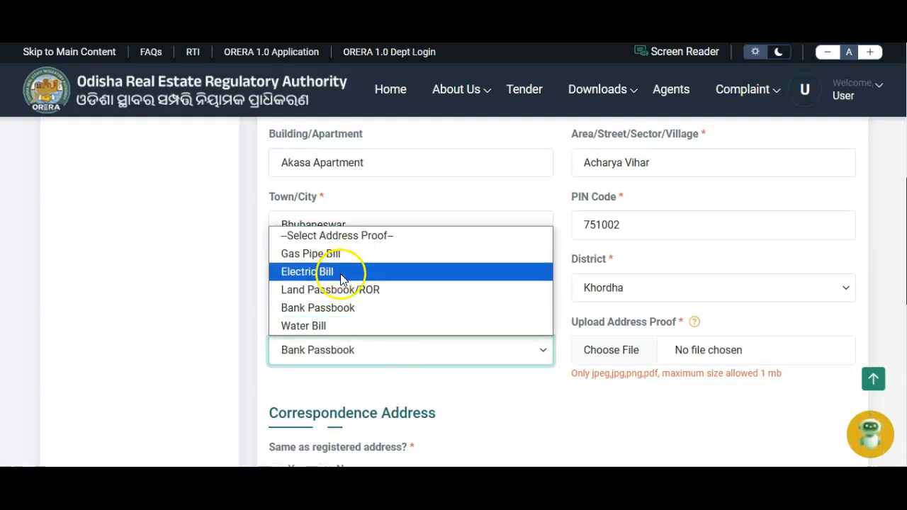
pyautogui.click(338, 308)
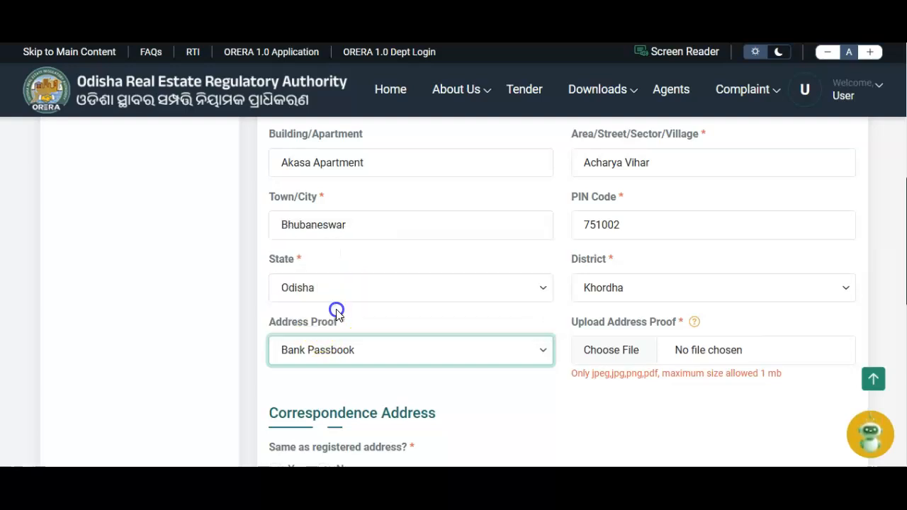
# Step: Upload the letter506 PDF as address proof, then switch the address type to Rented
pyautogui.click(682, 352)
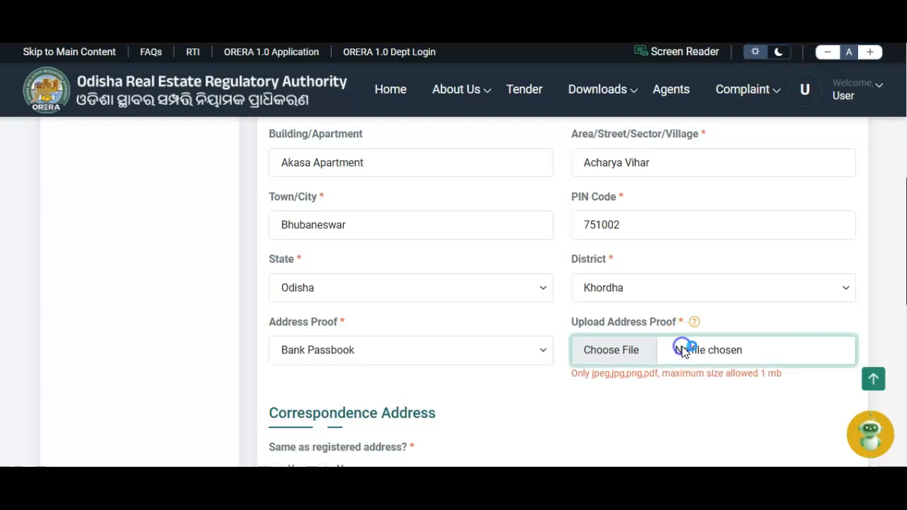
pyautogui.write('letter')
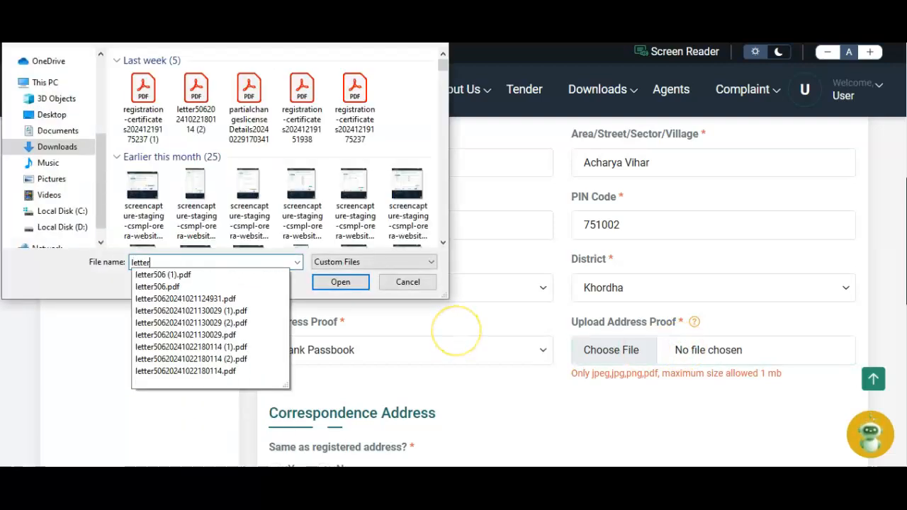
pyautogui.press('Down')
pyautogui.press('Return')
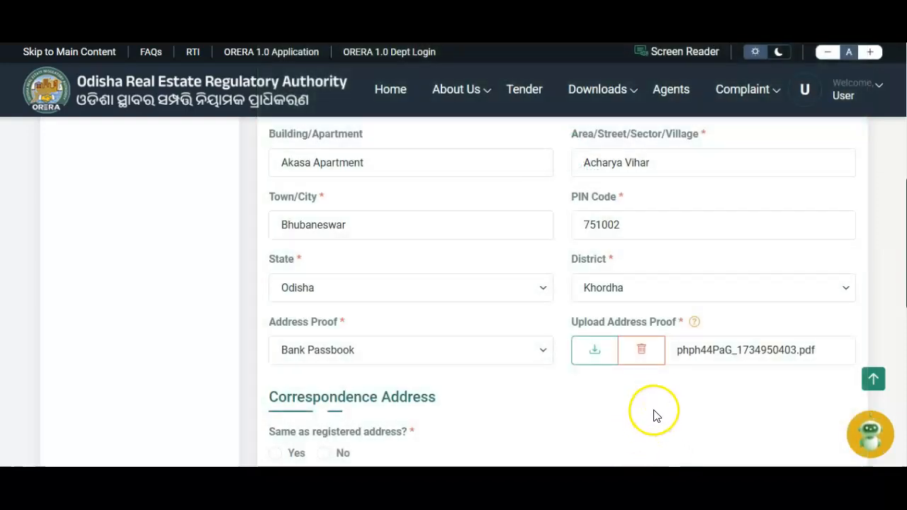
pyautogui.scroll(2, 507, 389)
pyautogui.scroll(2, 506, 386)
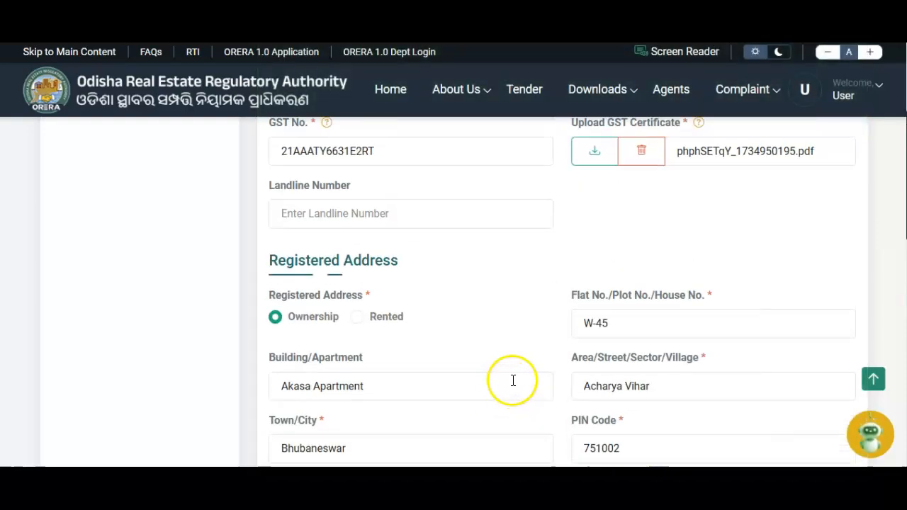
pyautogui.scroll(-2, 510, 379)
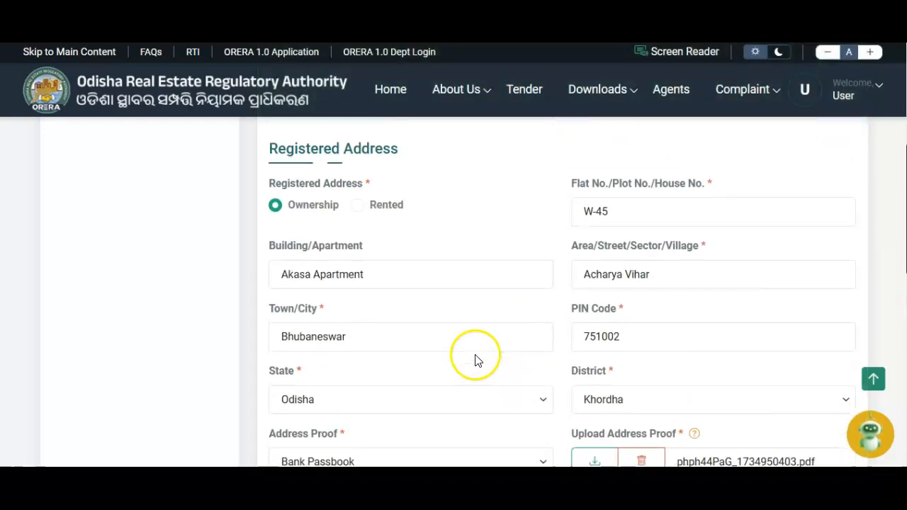
pyautogui.click(358, 207)
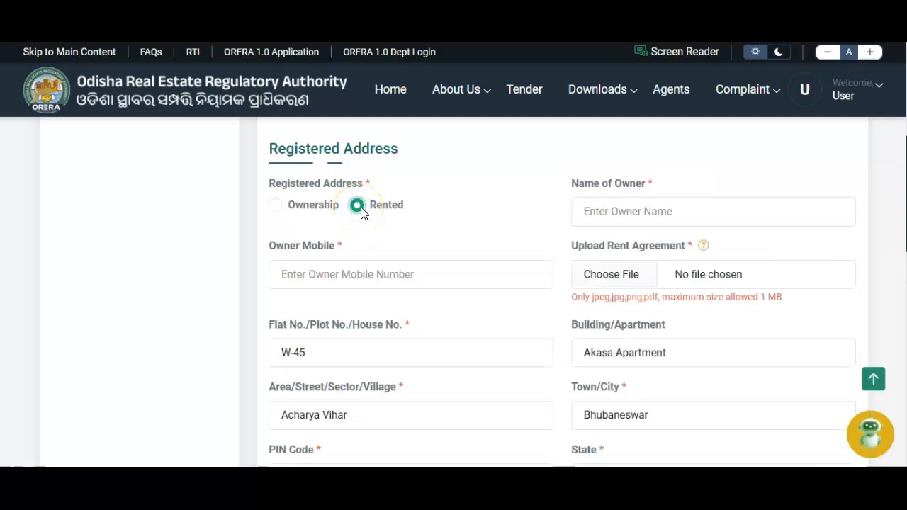
# Step: Enter the property owner's name and choose the rent agreement file to upload
pyautogui.click(581, 211)
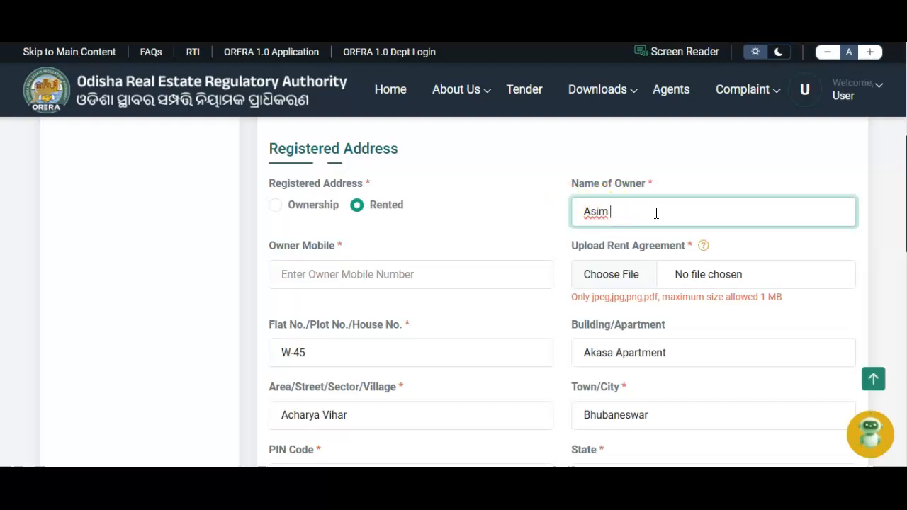
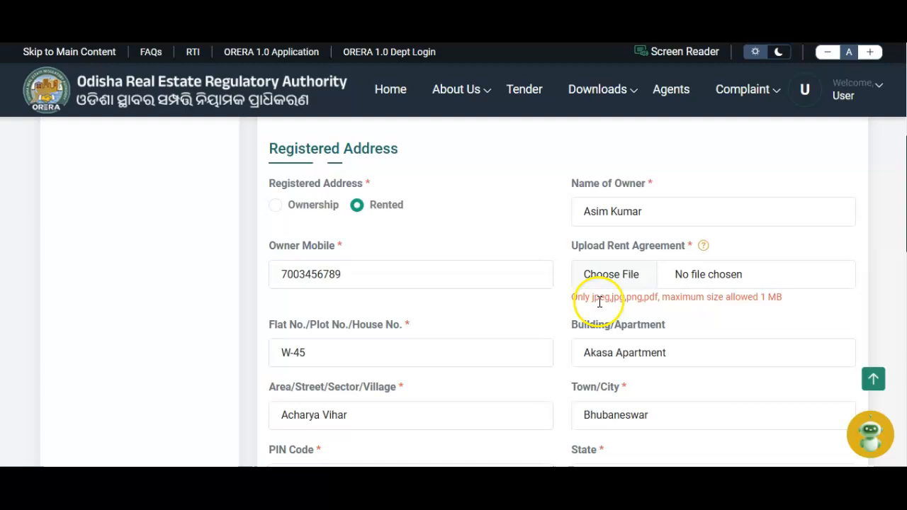
pyautogui.click(689, 279)
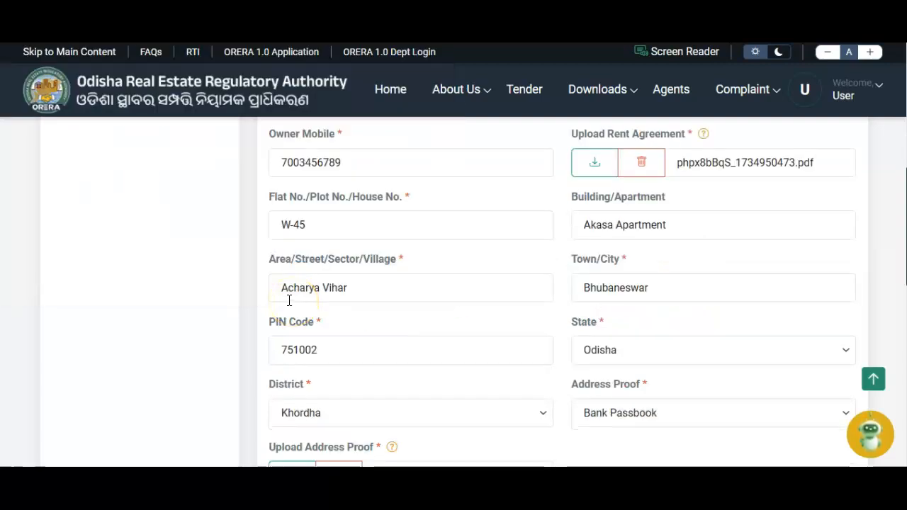
pyautogui.click(345, 227)
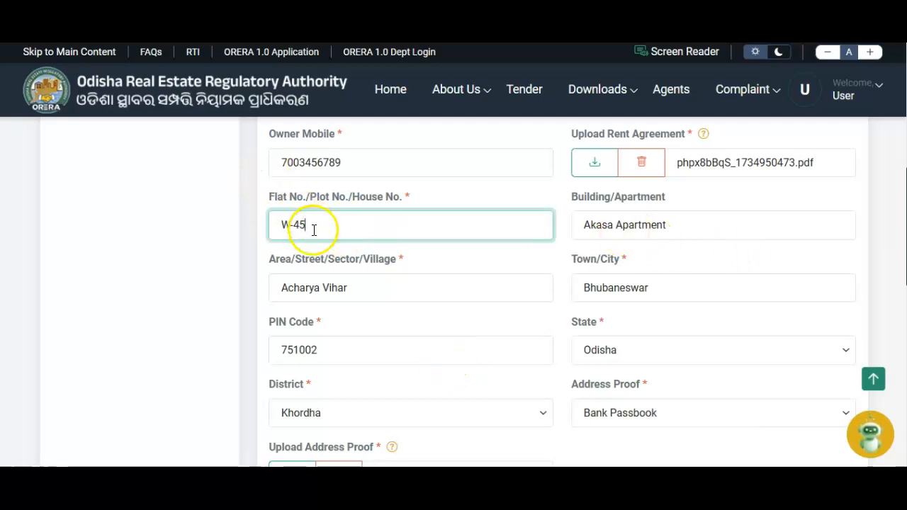
pyautogui.click(634, 229)
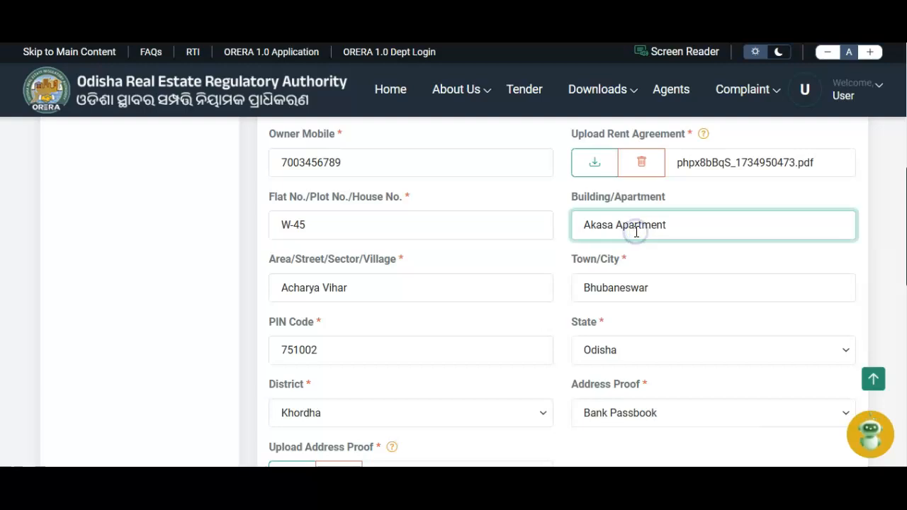
pyautogui.click(397, 289)
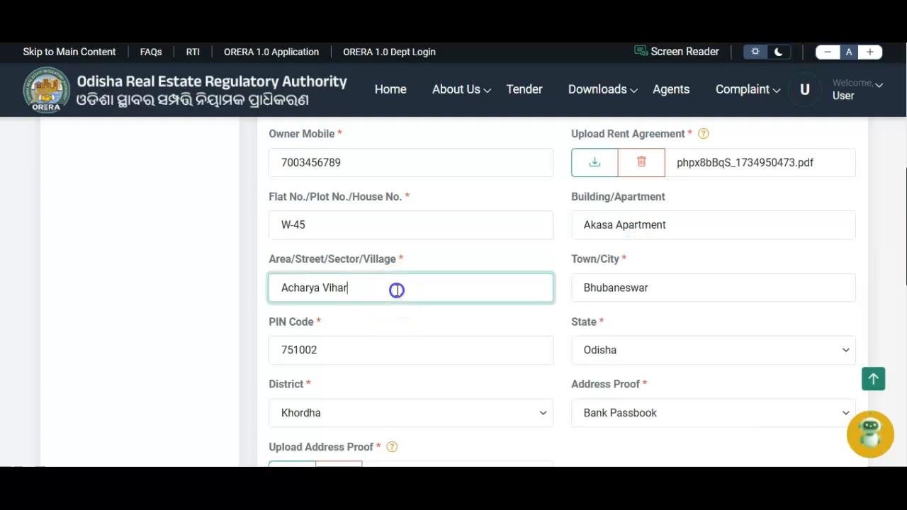
pyautogui.scroll(-2, 398, 291)
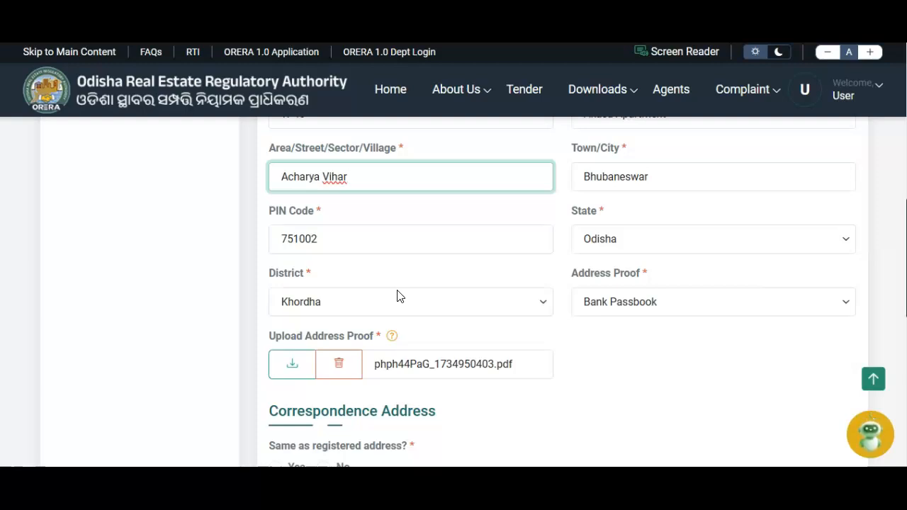
pyautogui.click(635, 178)
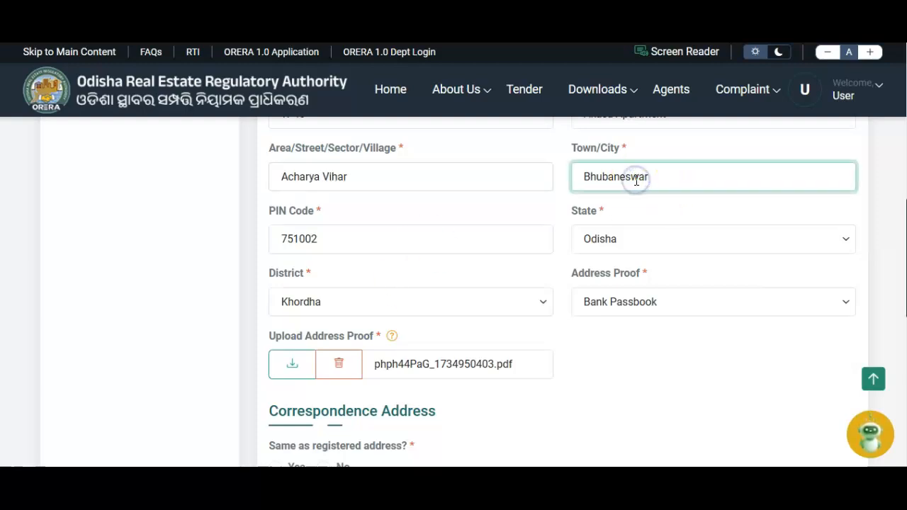
pyautogui.click(379, 239)
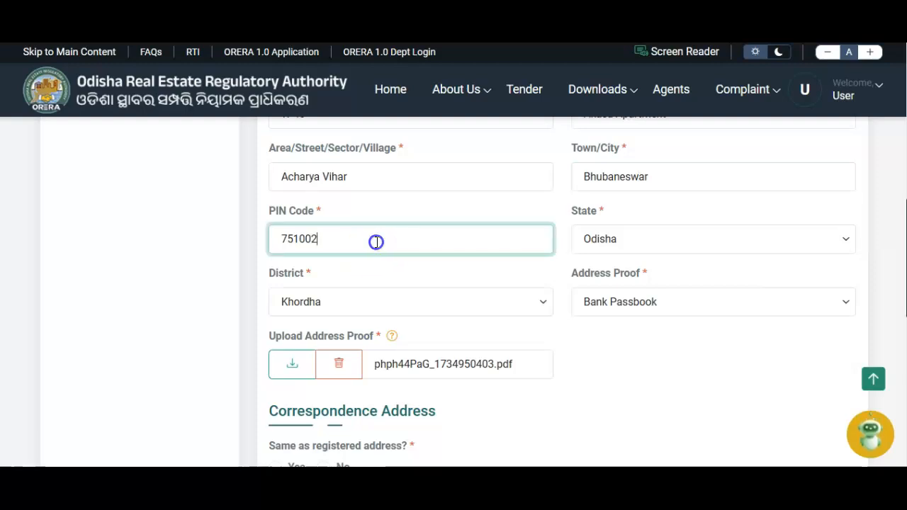
# Step: Keep Odisha as the state and Bank Passbook as the address proof
pyautogui.click(659, 244)
pyautogui.click(654, 241)
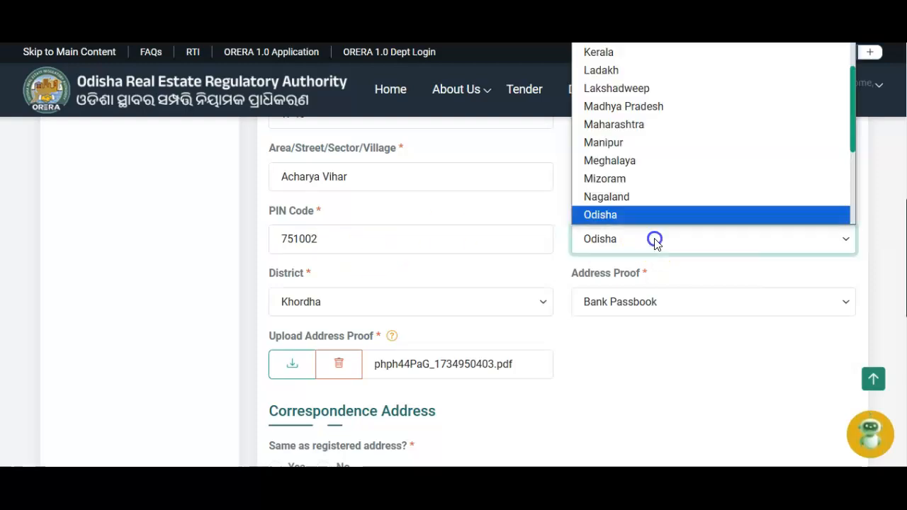
pyautogui.click(654, 238)
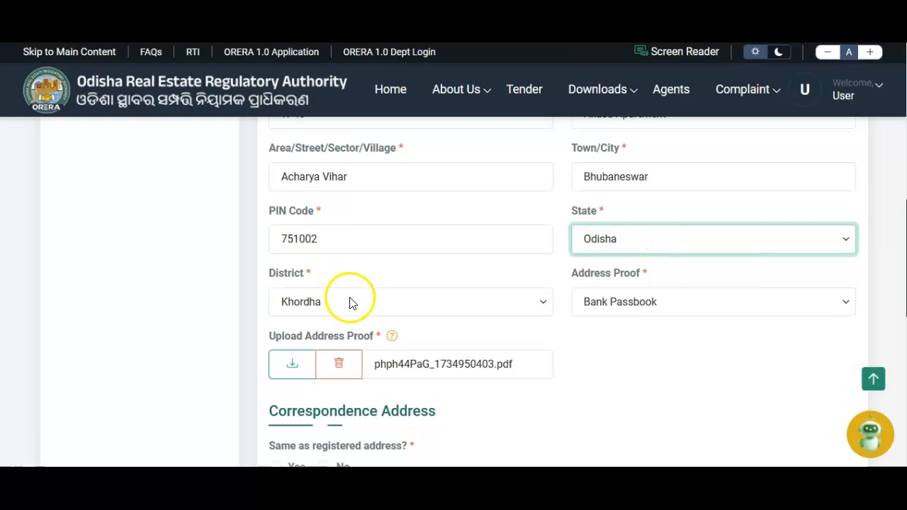
pyautogui.scroll(-2, 627, 380)
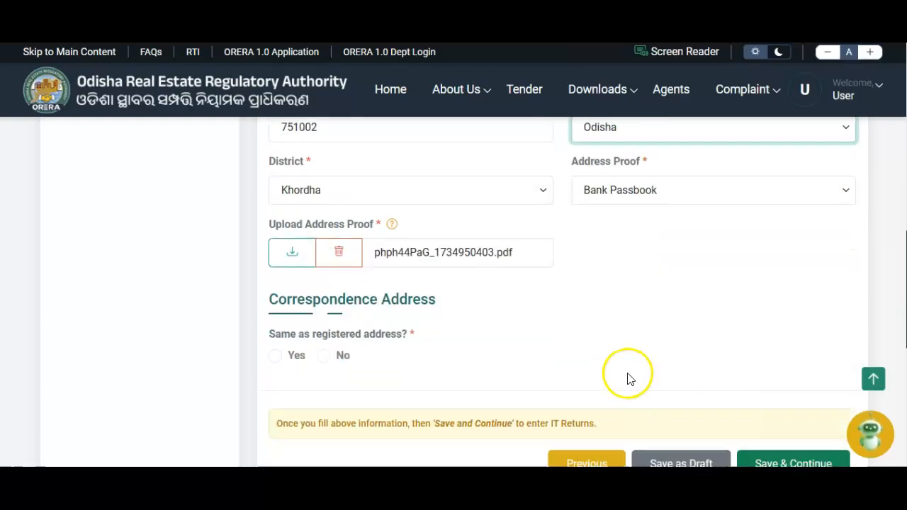
pyautogui.click(640, 202)
pyautogui.click(640, 202)
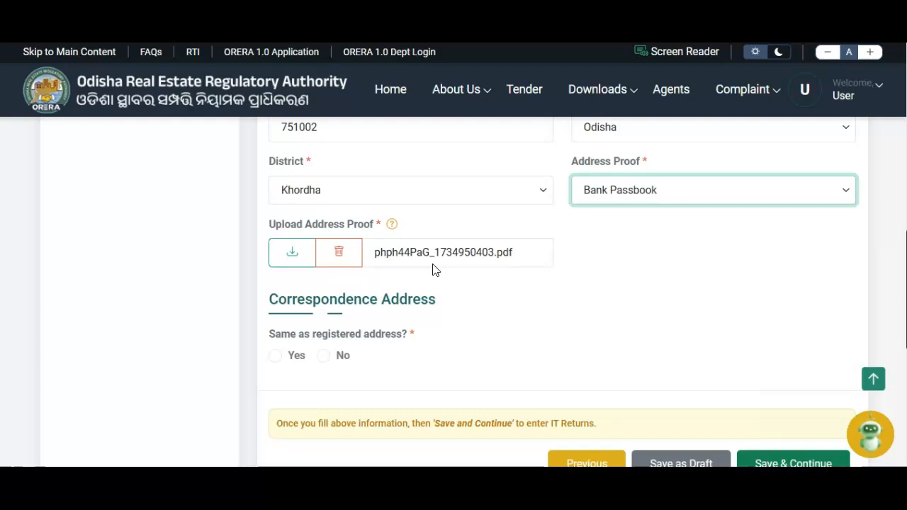
# Step: Answer No to 'Same as registered address?' under Correspondence Address
pyautogui.scroll(-2, 397, 244)
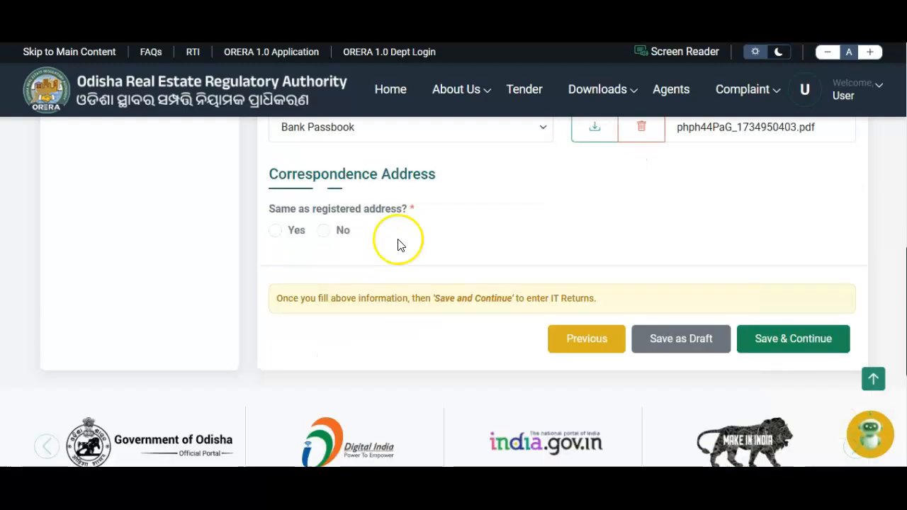
pyautogui.moveTo(268, 173); pyautogui.dragTo(453, 180)
pyautogui.click(463, 203)
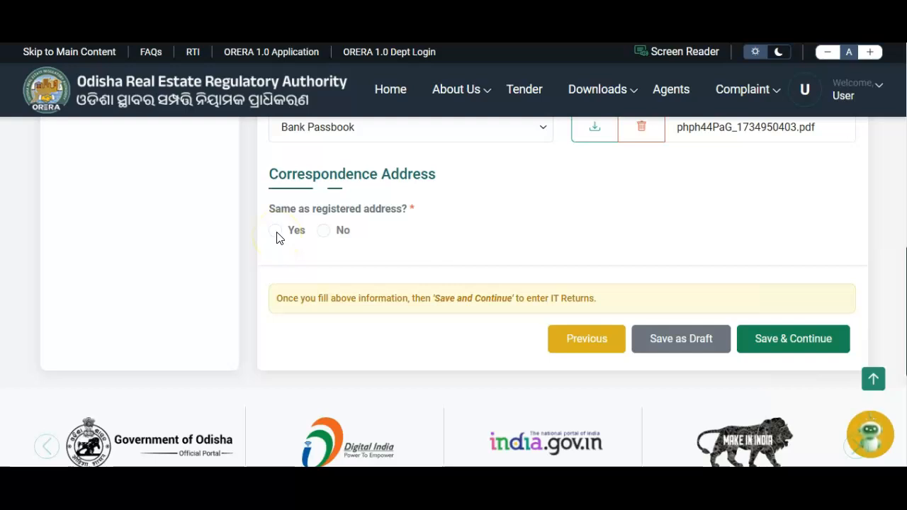
pyautogui.click(325, 232)
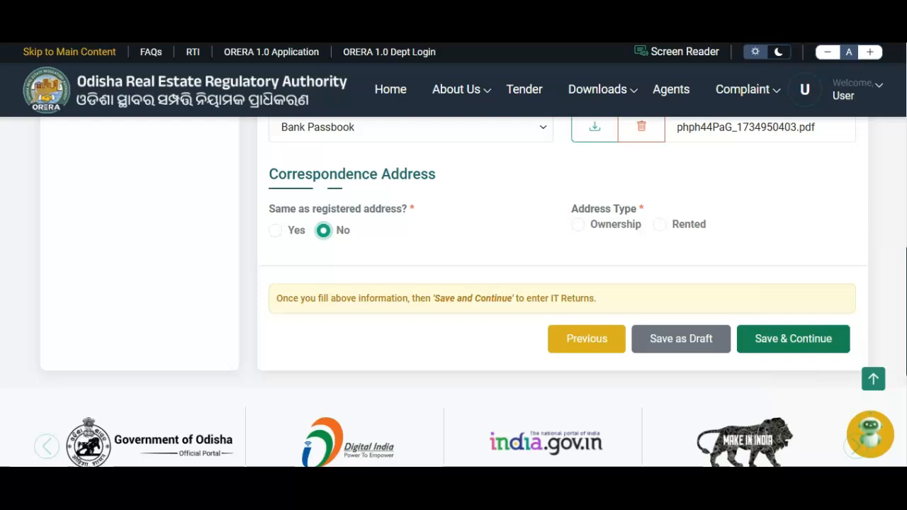
# Step: Settle the correspondence address type on Rented and start entering the owner's name
pyautogui.click(578, 226)
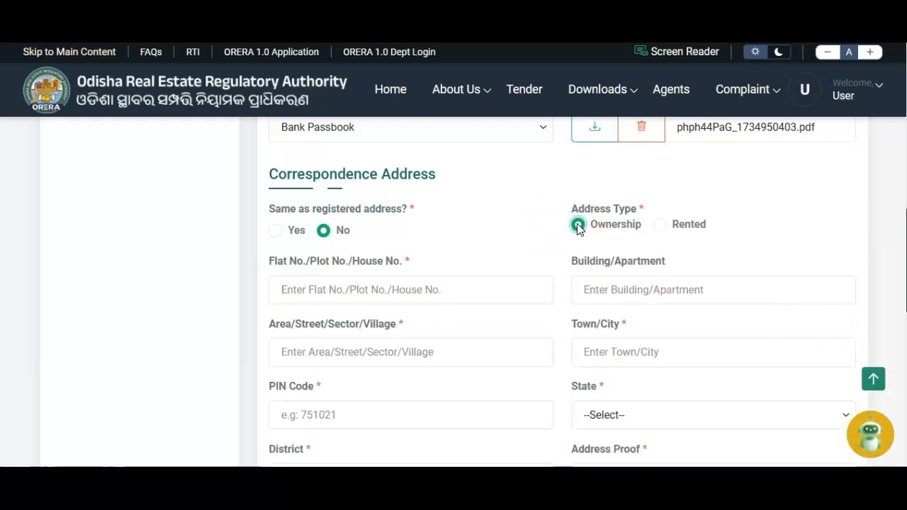
pyautogui.click(660, 226)
pyautogui.scroll(-2, 436, 275)
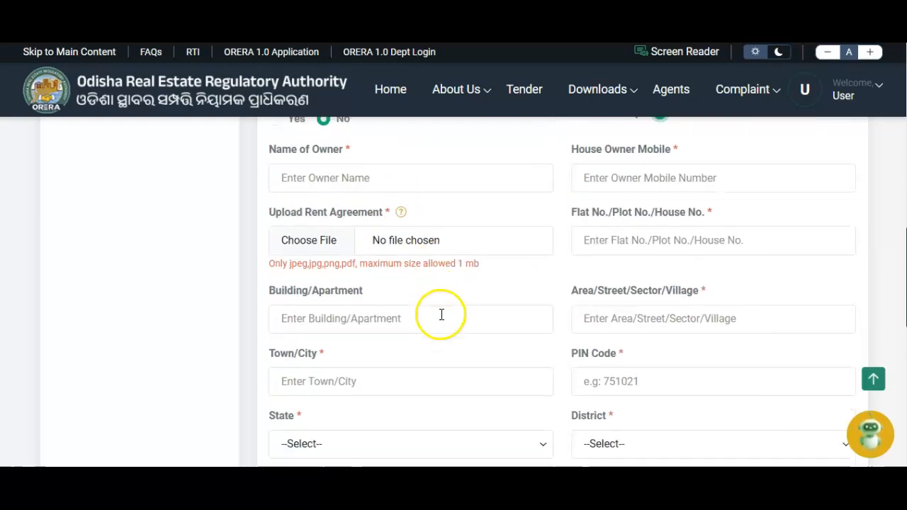
pyautogui.scroll(-4, 391, 356)
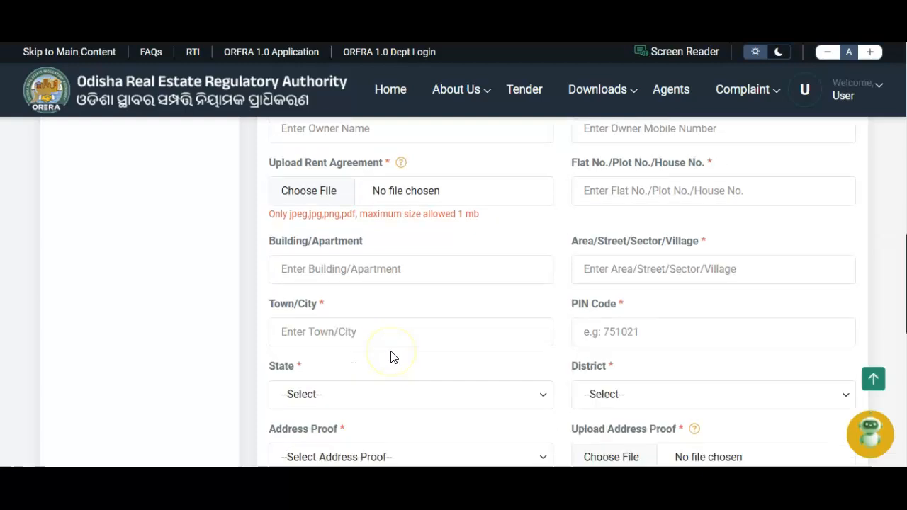
pyautogui.scroll(6, 399, 350)
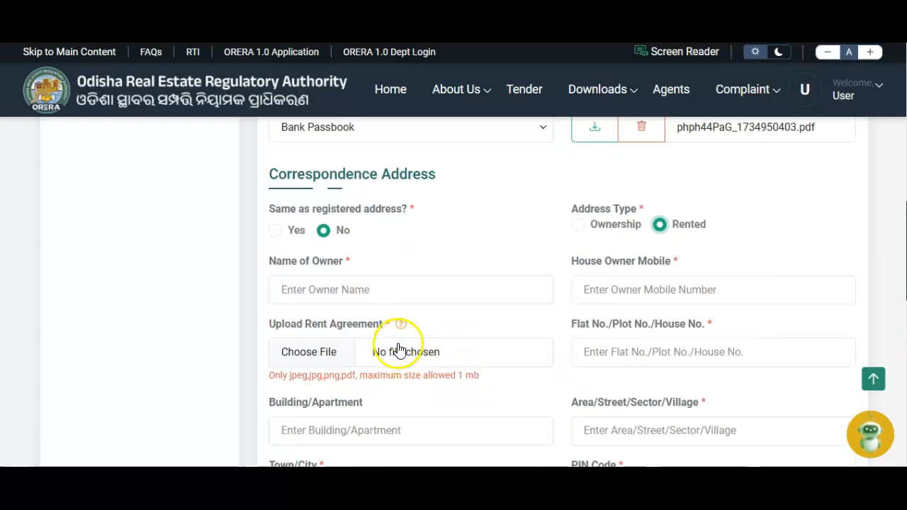
pyautogui.click(579, 225)
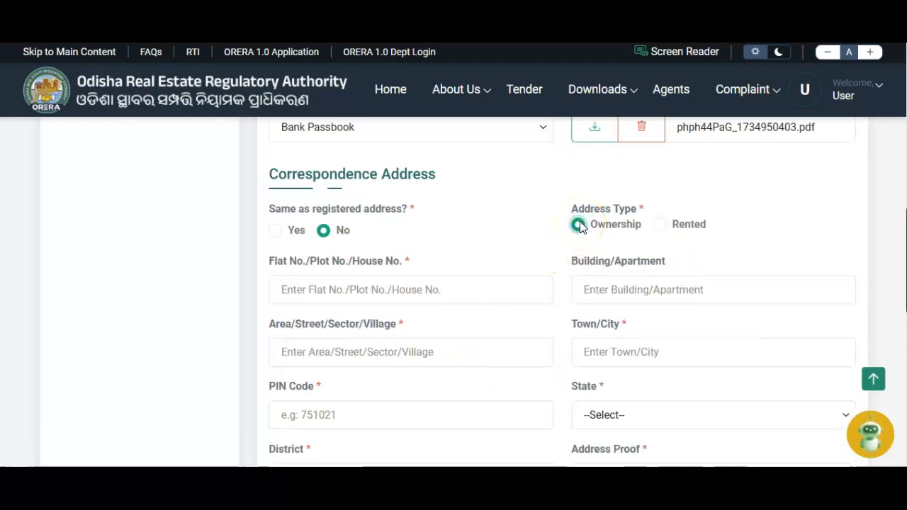
pyautogui.click(401, 292)
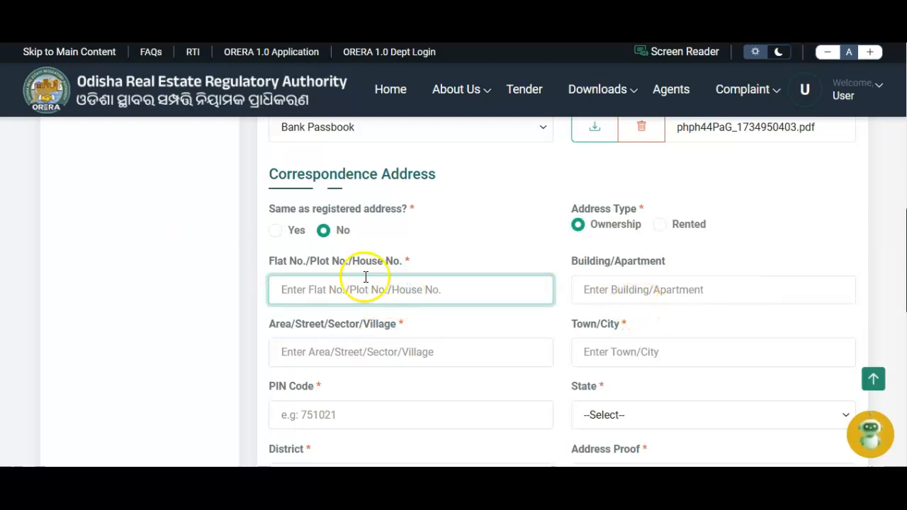
pyautogui.click(661, 226)
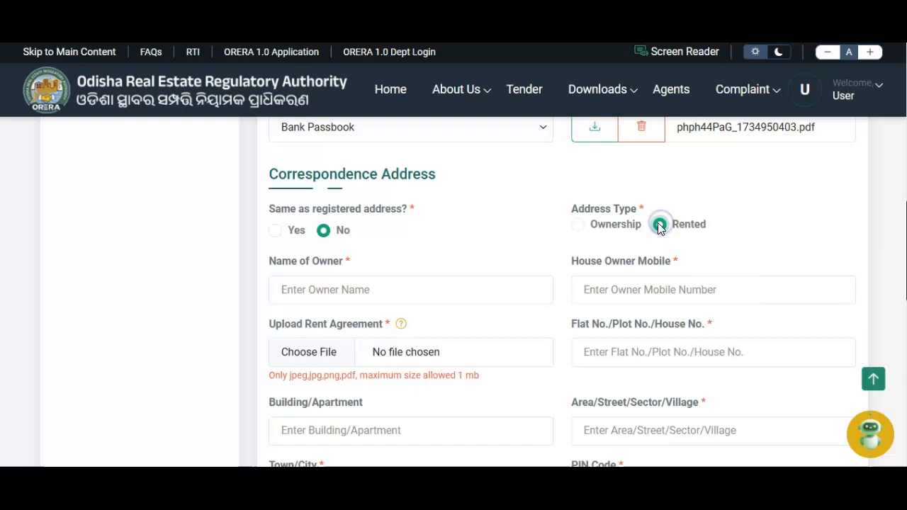
pyautogui.click(422, 290)
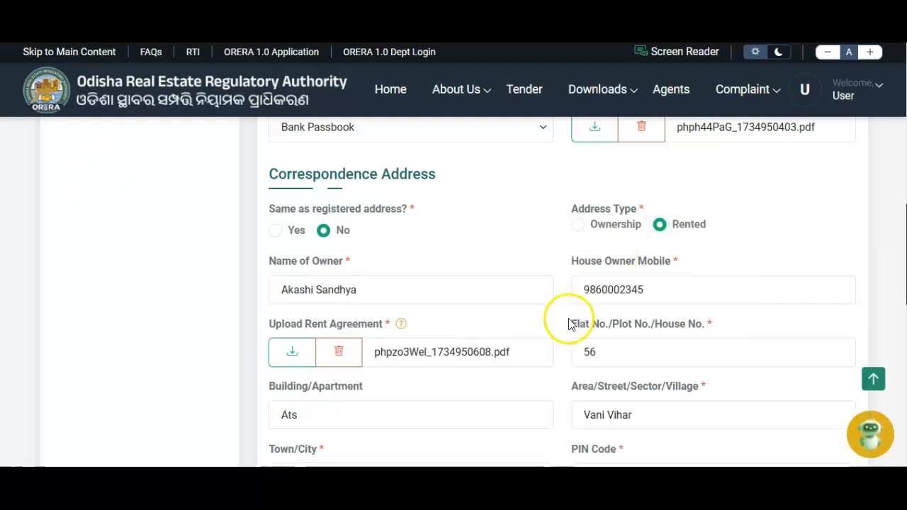
pyautogui.click(640, 290)
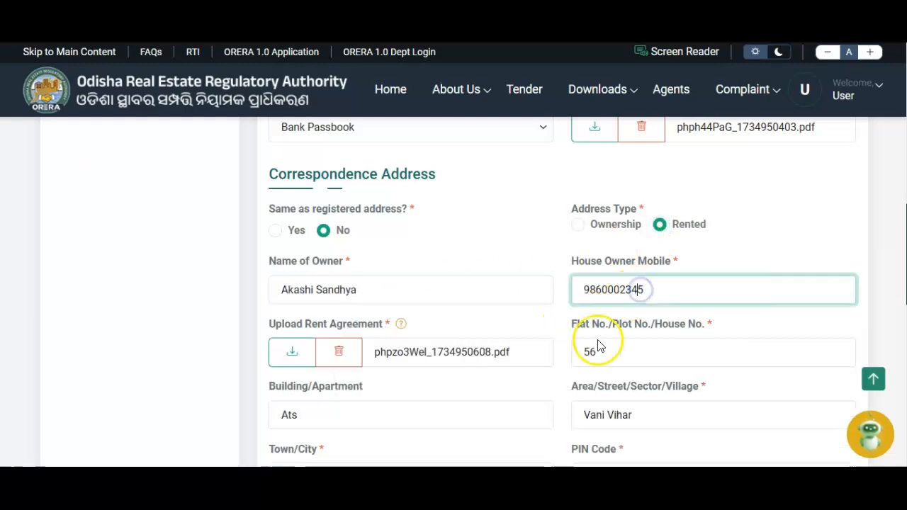
pyautogui.scroll(-2, 559, 354)
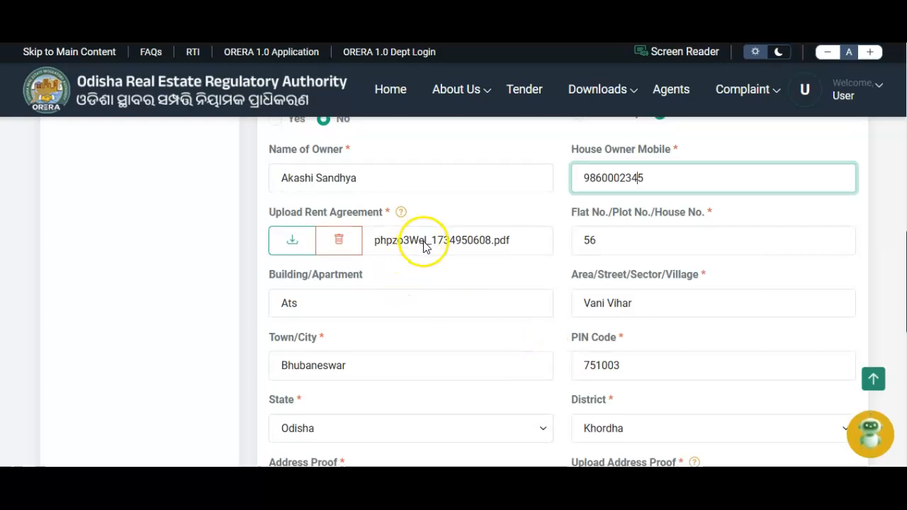
pyautogui.click(604, 245)
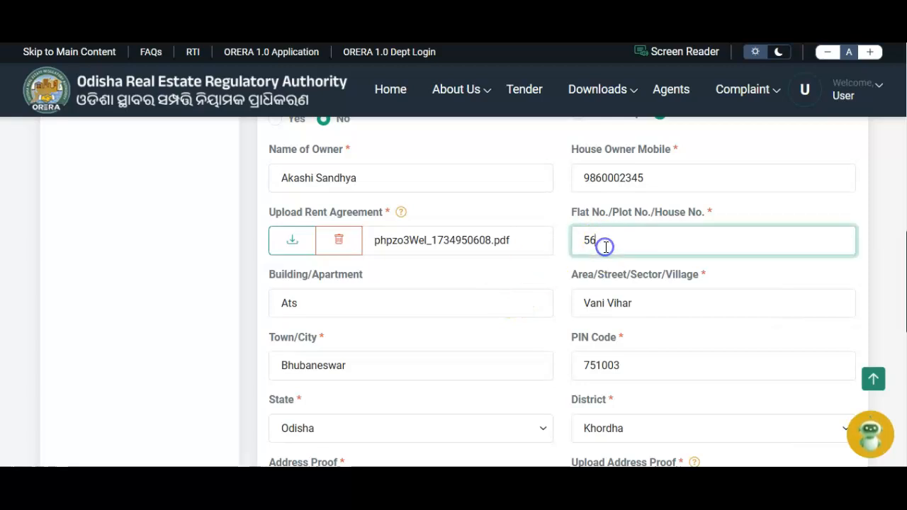
pyautogui.click(339, 302)
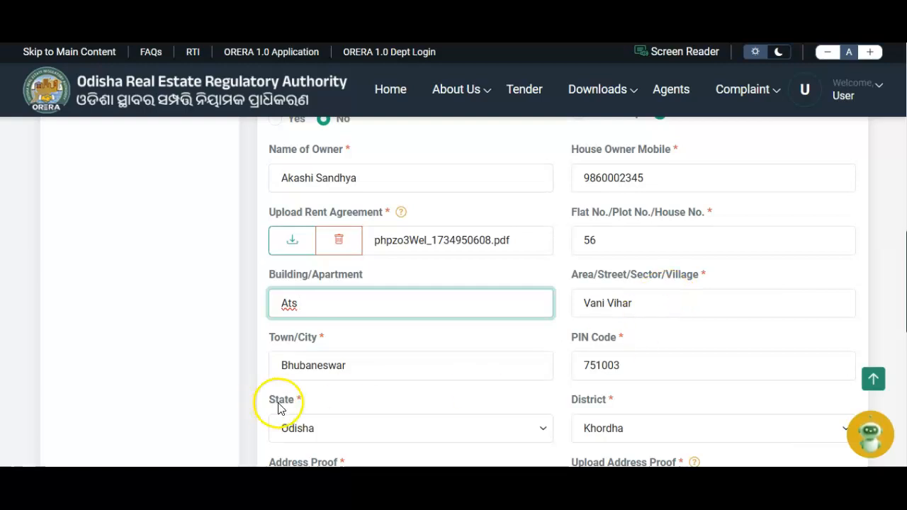
pyautogui.click(318, 365)
pyautogui.scroll(-2, 380, 378)
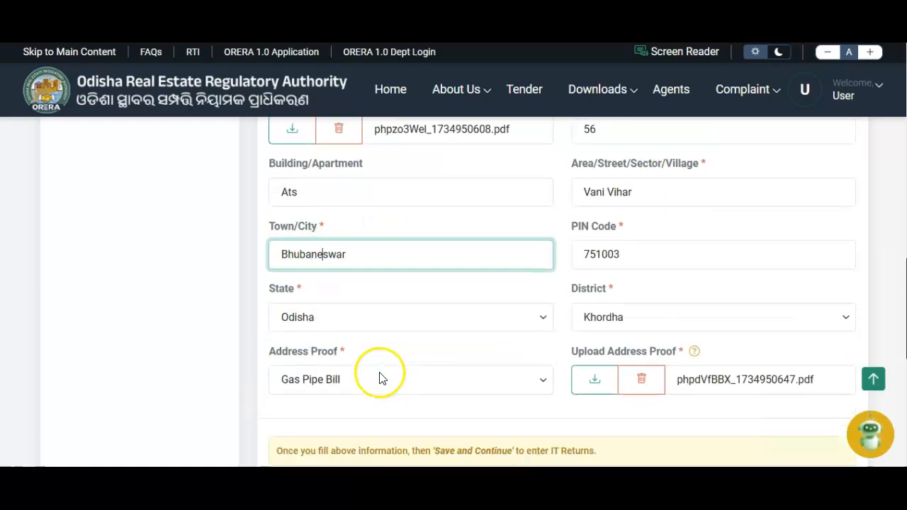
pyautogui.click(601, 252)
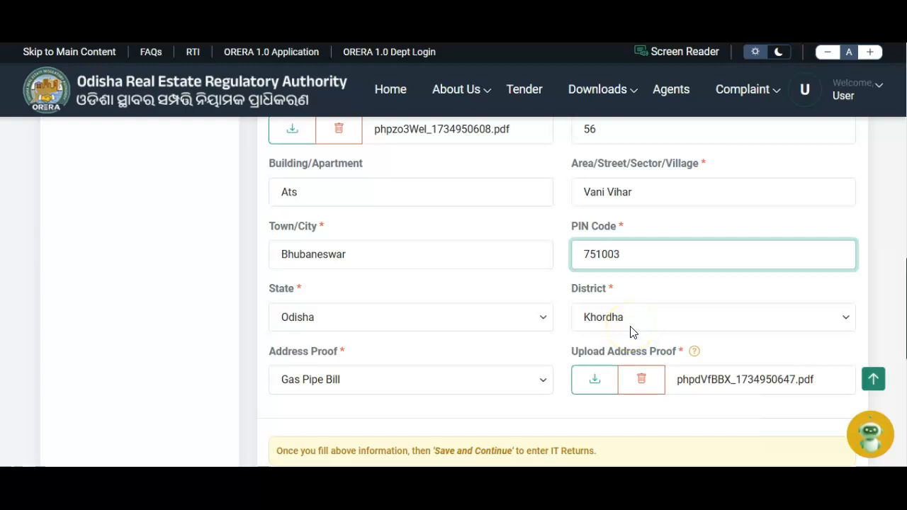
# Step: Keep Gas Pipe Bill as the registered address proof
pyautogui.scroll(-3, 632, 332)
pyautogui.scroll(2, 632, 333)
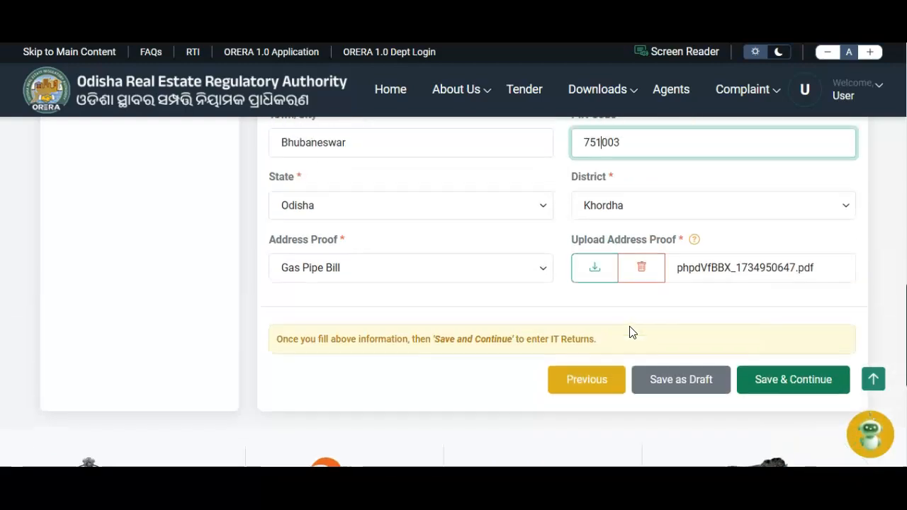
pyautogui.click(476, 271)
pyautogui.click(475, 270)
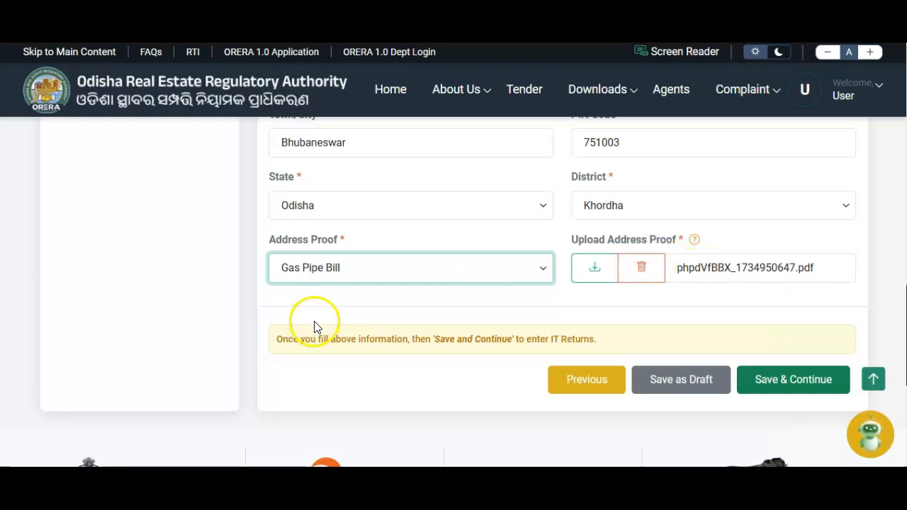
pyautogui.scroll(4, 317, 327)
pyautogui.scroll(2, 317, 327)
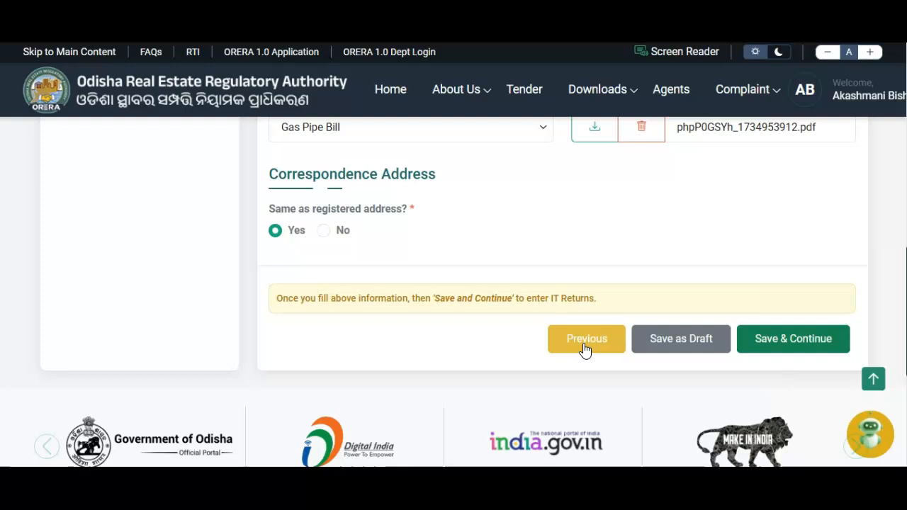
# Step: Save the application as a draft and confirm it appears as a Not Paid draft in My Applications
pyautogui.click(697, 346)
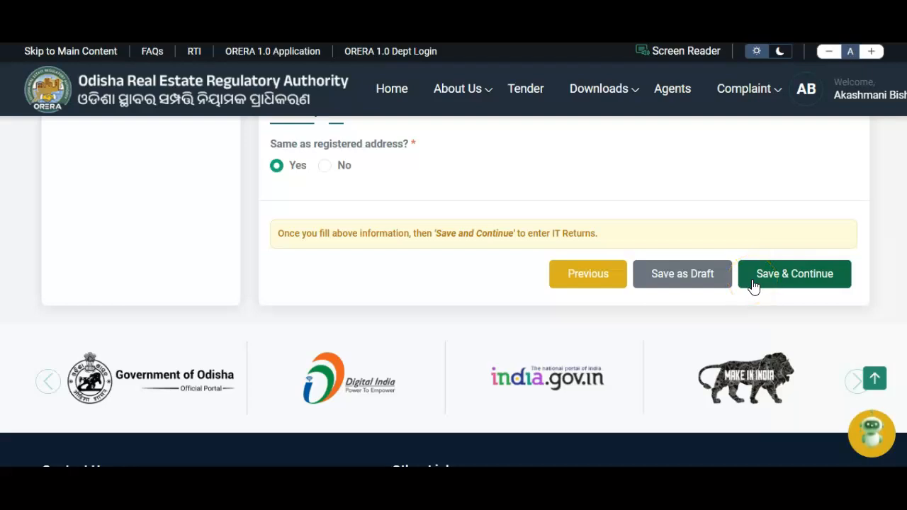
pyautogui.click(708, 279)
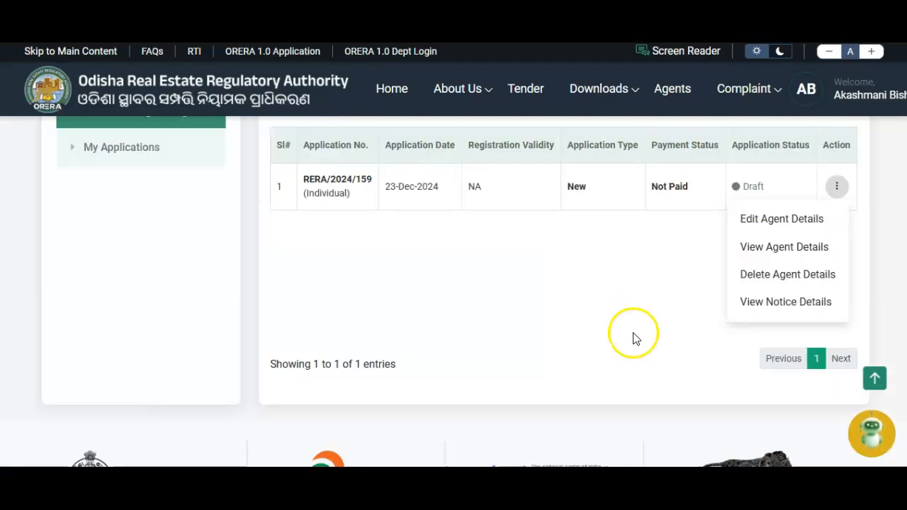
pyautogui.click(632, 332)
# Step: Open the draft via Edit Agent Details and Save & Continue past Profile Details
pyautogui.scroll(2, 638, 339)
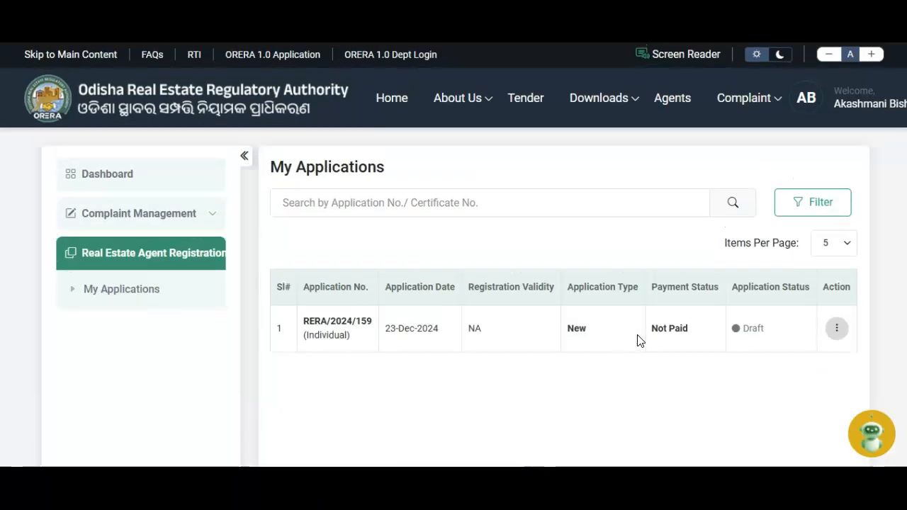
pyautogui.click(836, 328)
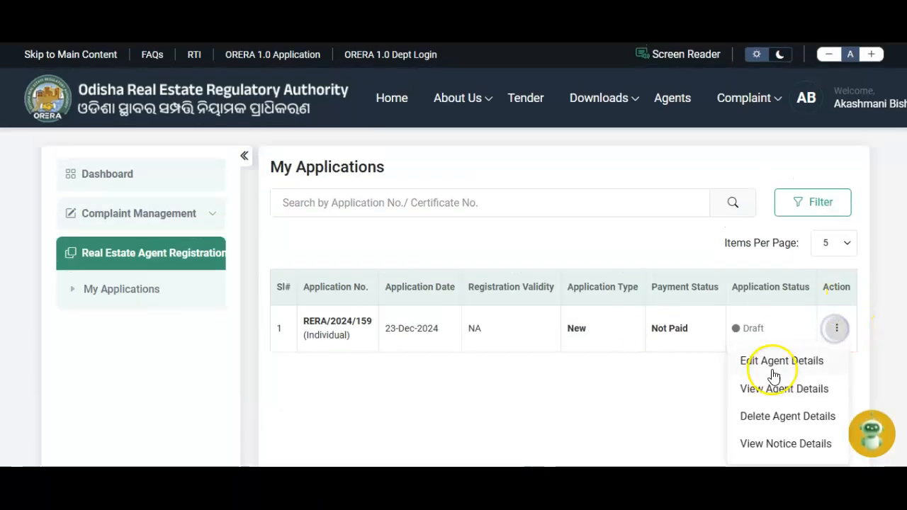
pyautogui.click(772, 361)
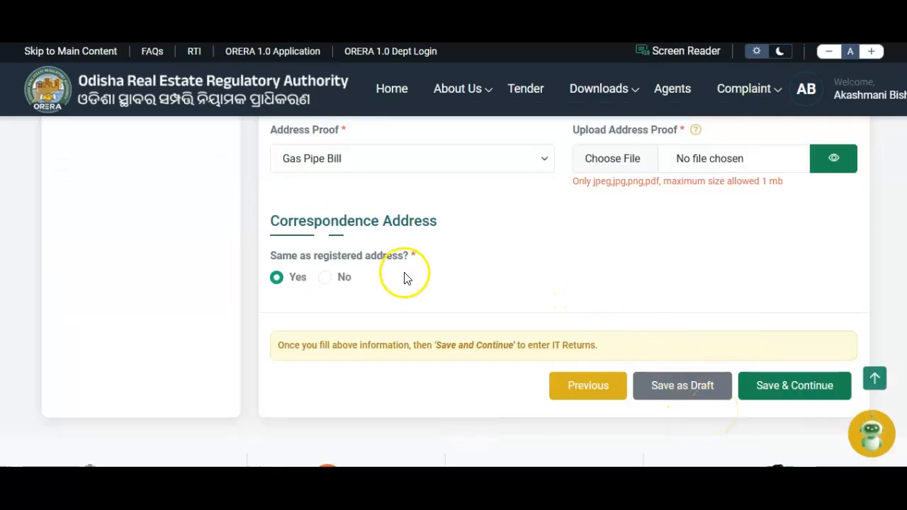
pyautogui.scroll(6, 433, 262)
pyautogui.scroll(3, 429, 276)
pyautogui.scroll(-10, 429, 276)
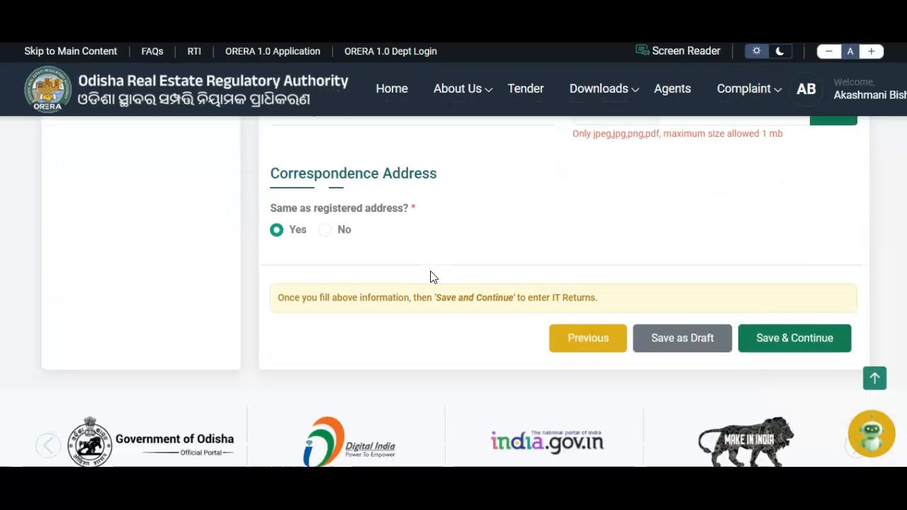
pyautogui.click(767, 164)
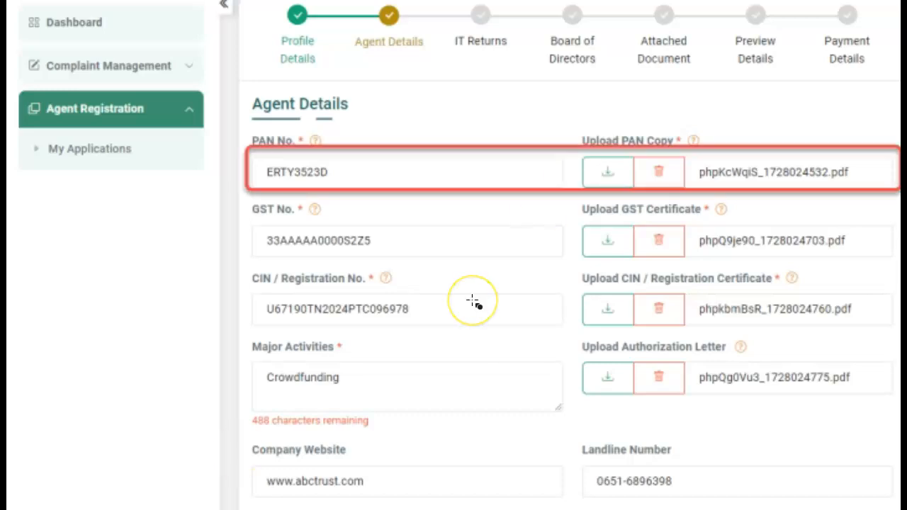
pyautogui.click(526, 190)
pyautogui.moveTo(526, 188); pyautogui.dragTo(520, 260)
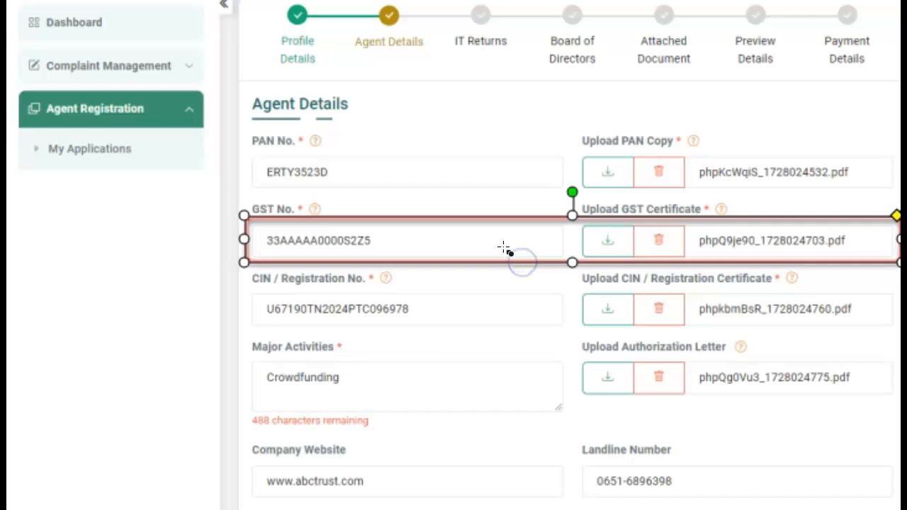
pyautogui.click(515, 289)
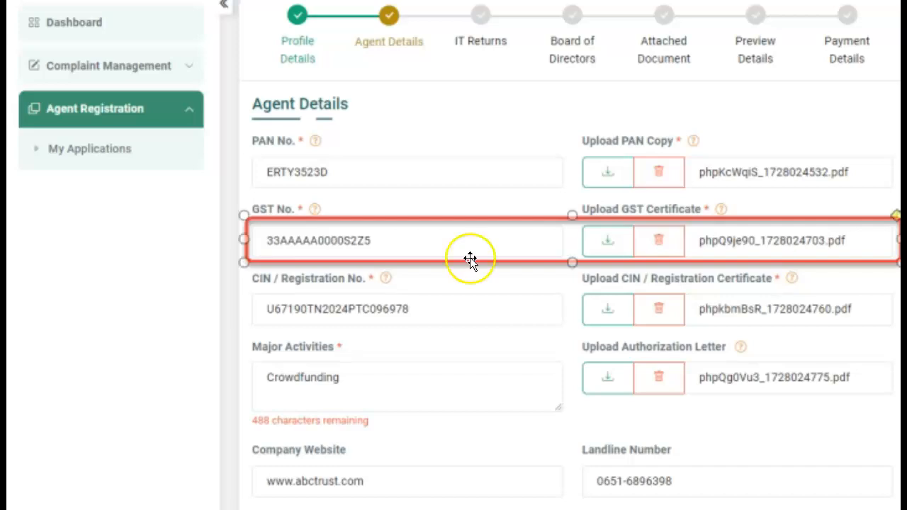
pyautogui.moveTo(239, 289)
pyautogui.mouseDown()
pyautogui.moveTo(760, 312)
pyautogui.moveTo(899, 333)
pyautogui.mouseUp()
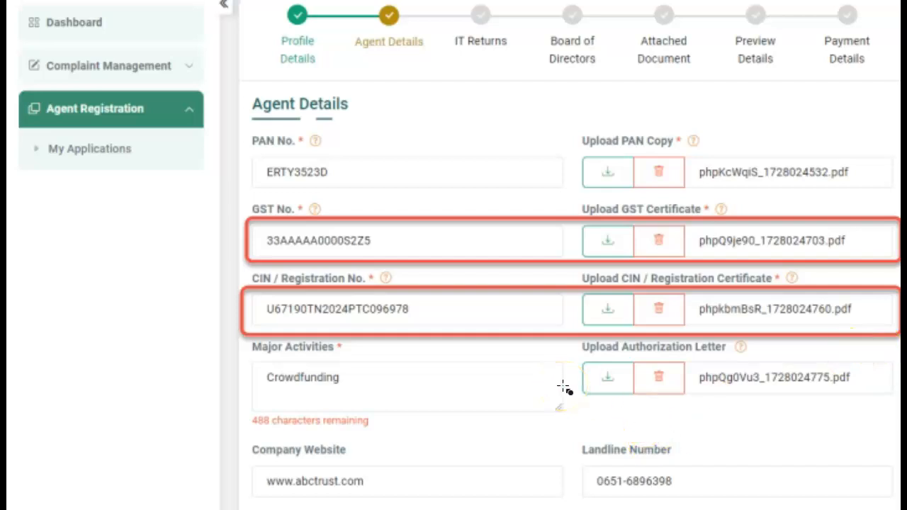
pyautogui.click(577, 336)
pyautogui.moveTo(578, 336)
pyautogui.mouseDown()
pyautogui.moveTo(583, 414)
pyautogui.moveTo(578, 407)
pyautogui.mouseUp()
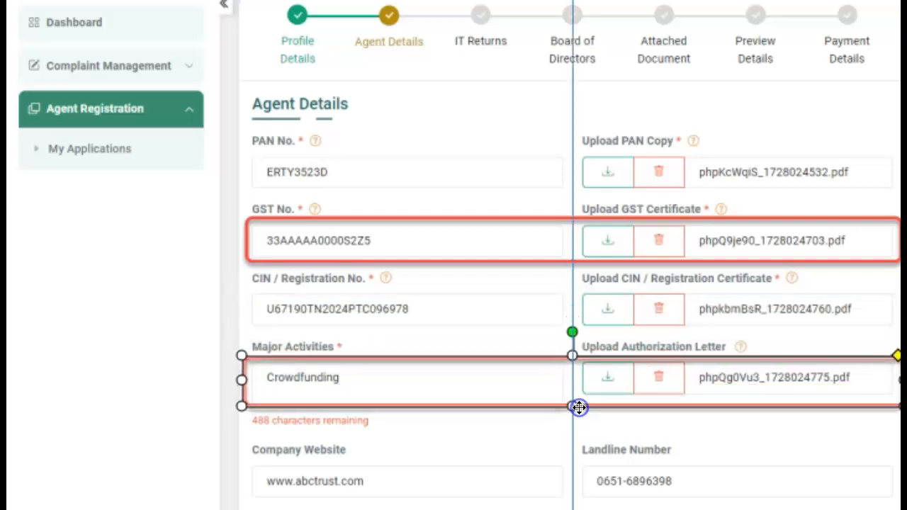
pyautogui.click(605, 433)
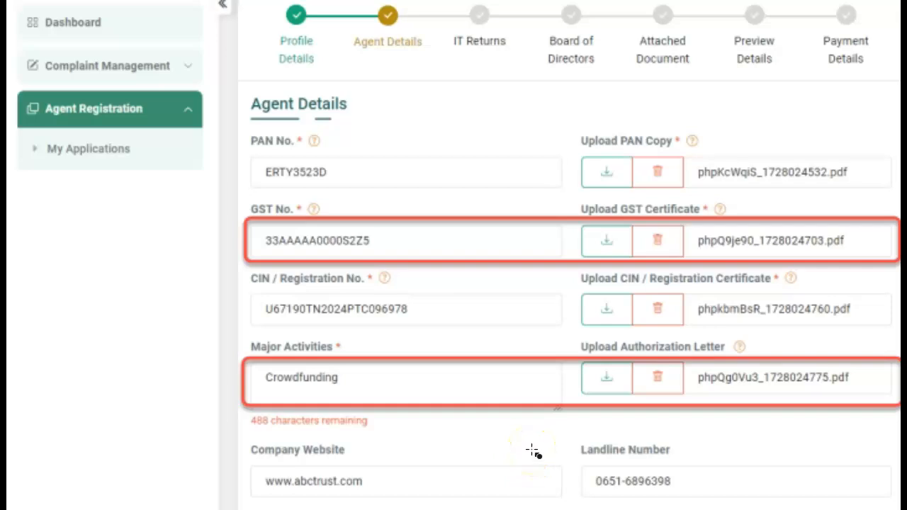
pyautogui.scroll(-2, 532, 449)
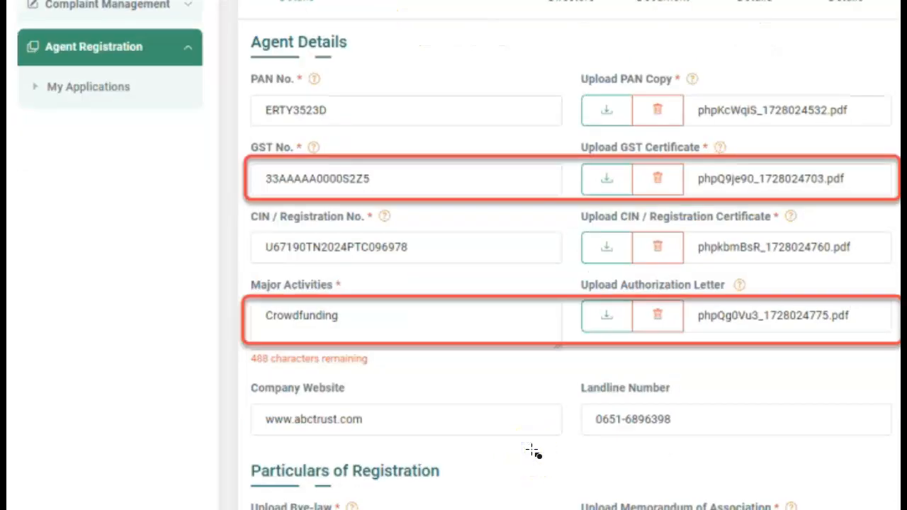
pyautogui.scroll(-2, 531, 450)
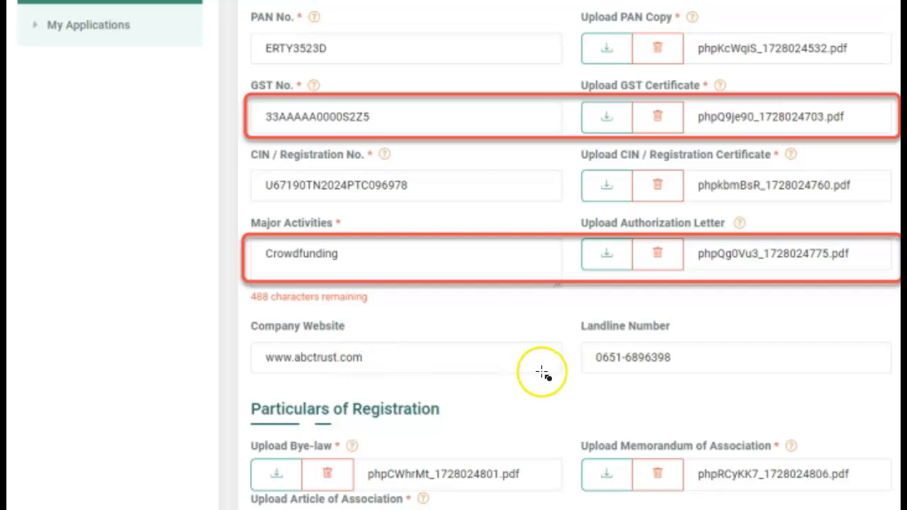
pyautogui.scroll(-2, 542, 373)
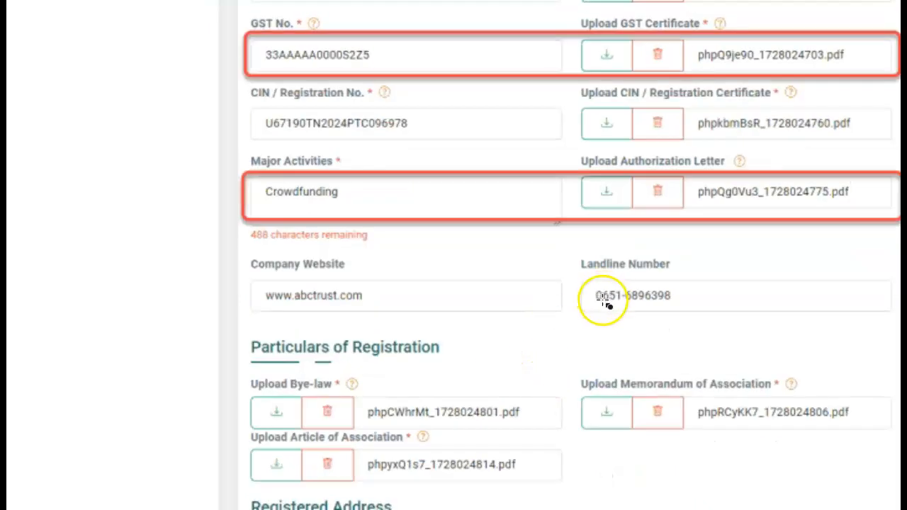
pyautogui.scroll(-2, 603, 299)
pyautogui.moveTo(240, 267); pyautogui.dragTo(450, 302)
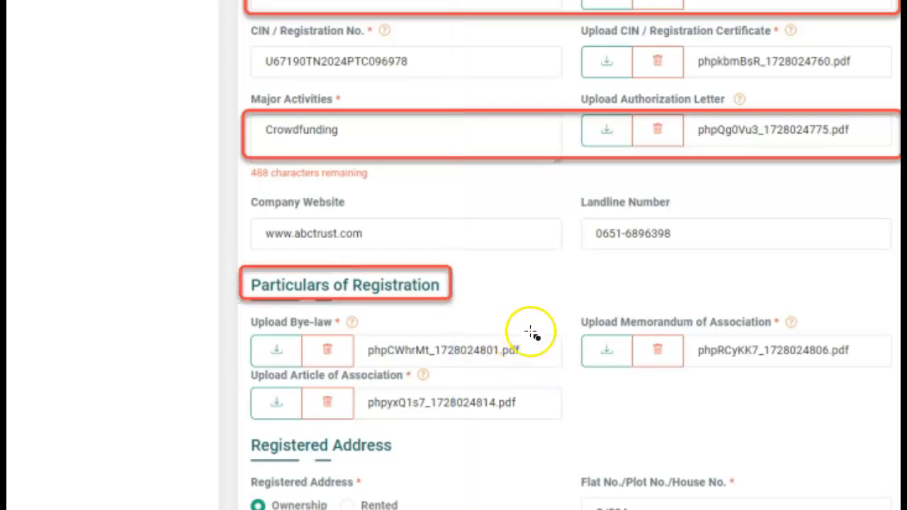
pyautogui.scroll(-2, 531, 333)
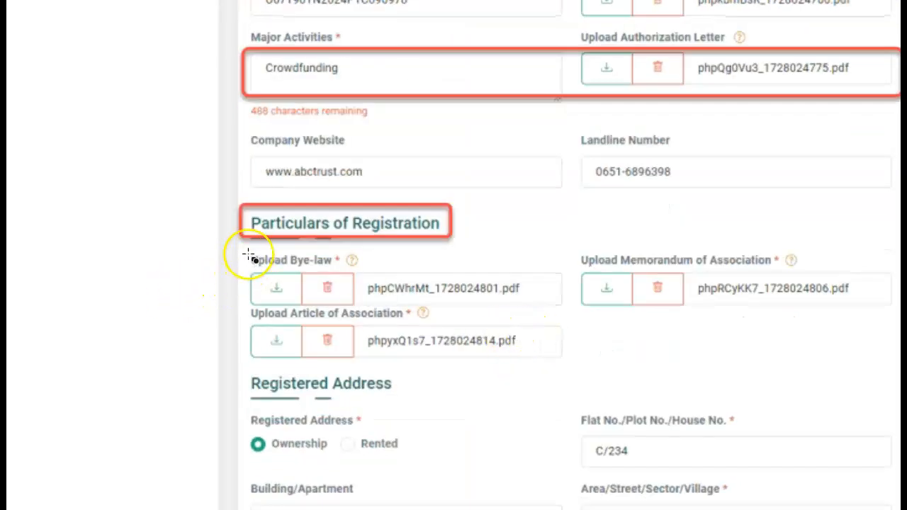
pyautogui.moveTo(240, 246); pyautogui.dragTo(372, 273)
pyautogui.click(620, 355)
pyautogui.moveTo(567, 239); pyautogui.dragTo(802, 272)
pyautogui.click(594, 425)
pyautogui.moveTo(232, 298)
pyautogui.mouseDown()
pyautogui.moveTo(442, 330)
pyautogui.moveTo(444, 323)
pyautogui.mouseUp()
pyautogui.click(476, 399)
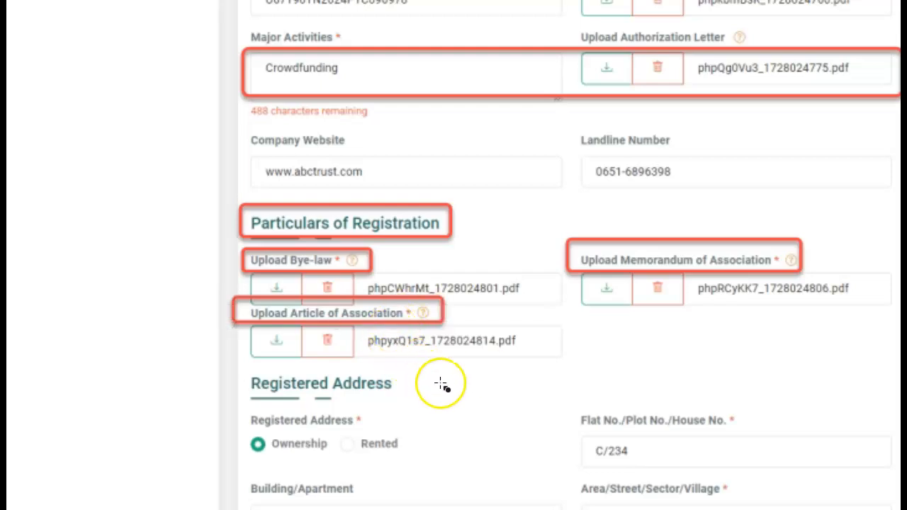
pyautogui.scroll(-1, 464, 401)
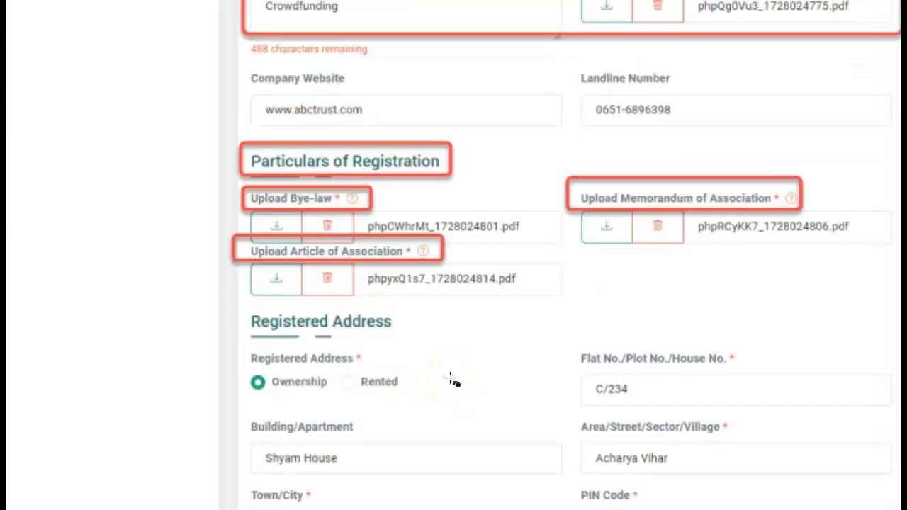
pyautogui.moveTo(239, 303)
pyautogui.mouseDown()
pyautogui.moveTo(404, 324)
pyautogui.moveTo(409, 341)
pyautogui.mouseUp()
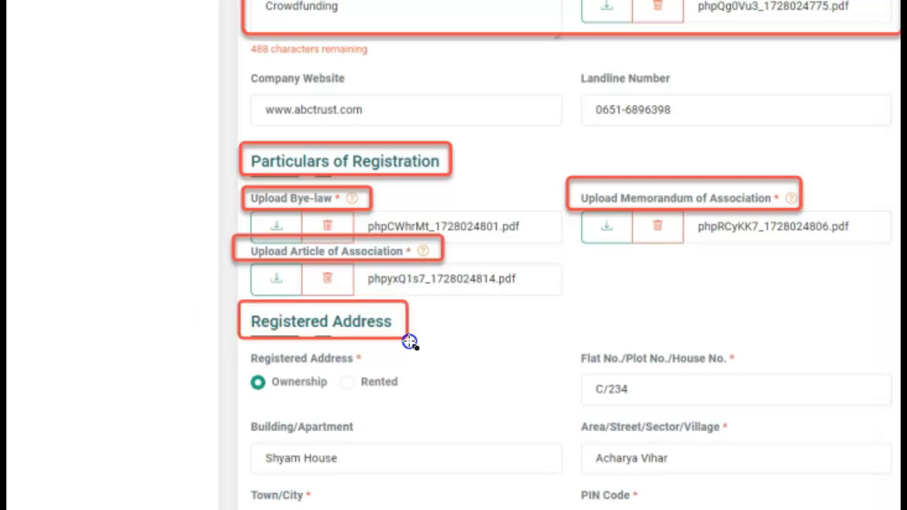
pyautogui.scroll(-1, 463, 395)
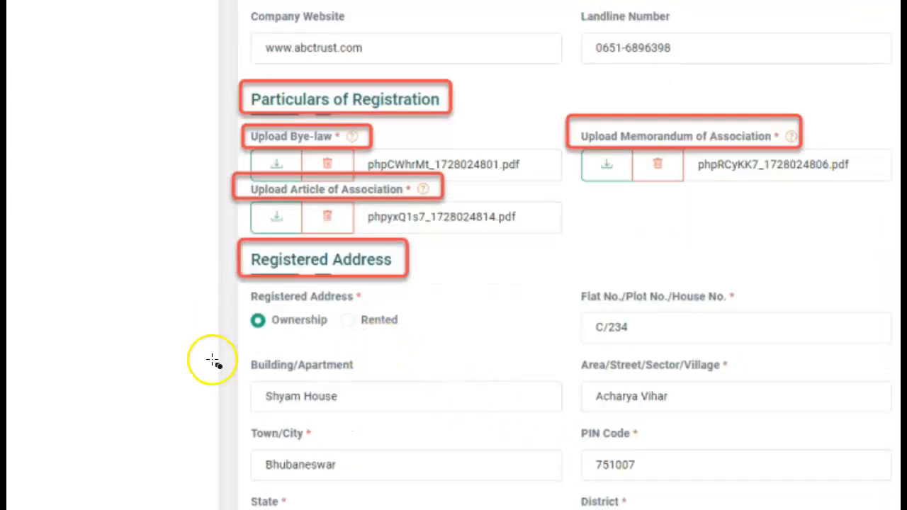
pyautogui.moveTo(246, 310); pyautogui.dragTo(334, 335)
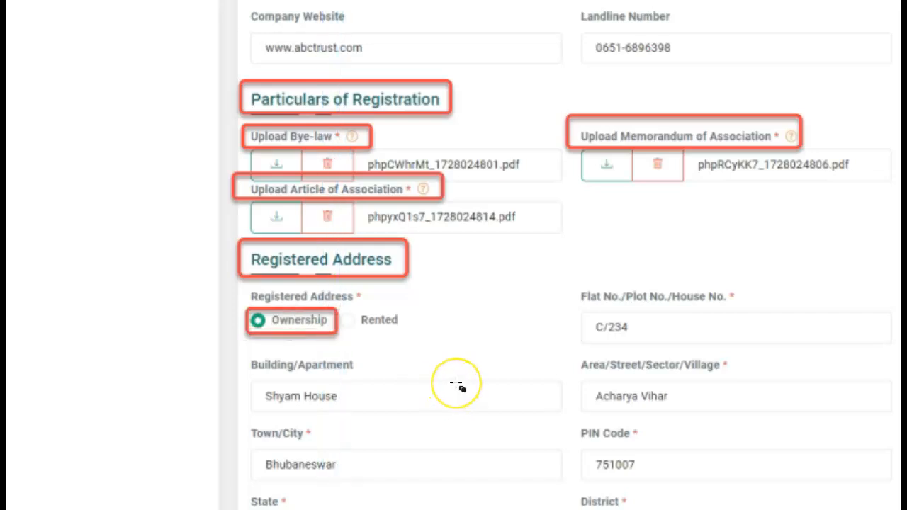
pyautogui.scroll(-1, 458, 381)
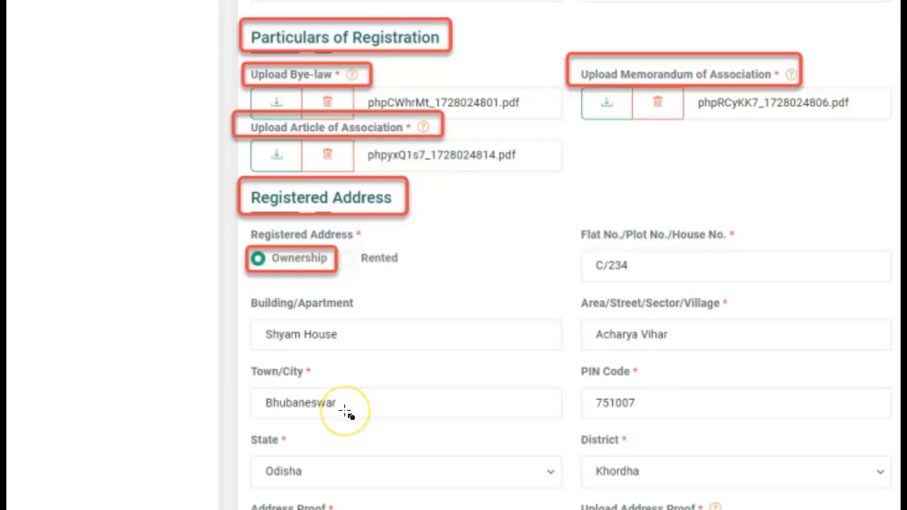
# Step: Review the registered address, keep correspondence same as registered, and Save and Continue to IT Returns
pyautogui.scroll(-2, 423, 409)
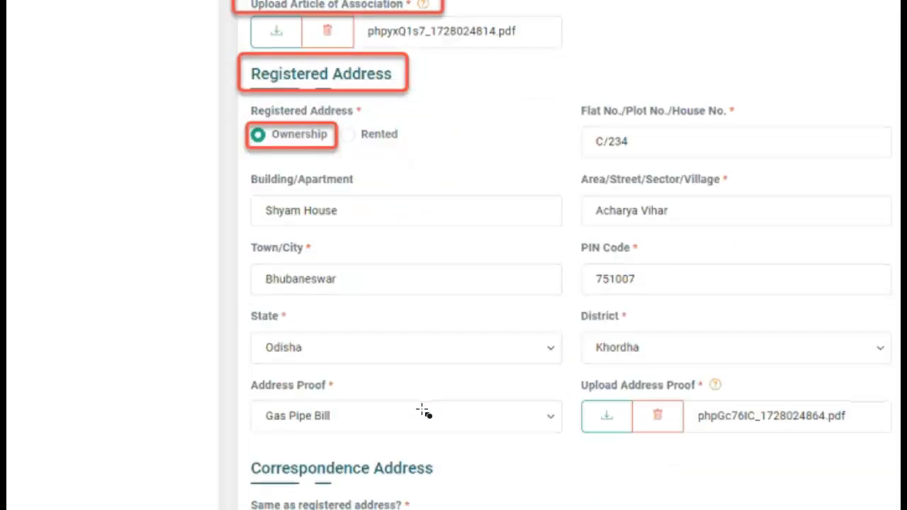
pyautogui.moveTo(240, 303)
pyautogui.mouseDown()
pyautogui.moveTo(805, 377)
pyautogui.moveTo(895, 370)
pyautogui.mouseUp()
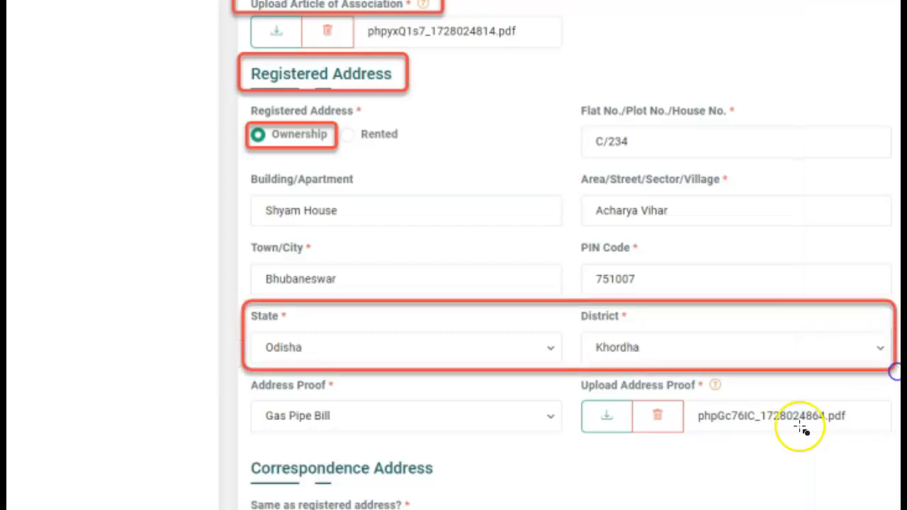
pyautogui.scroll(-1, 494, 421)
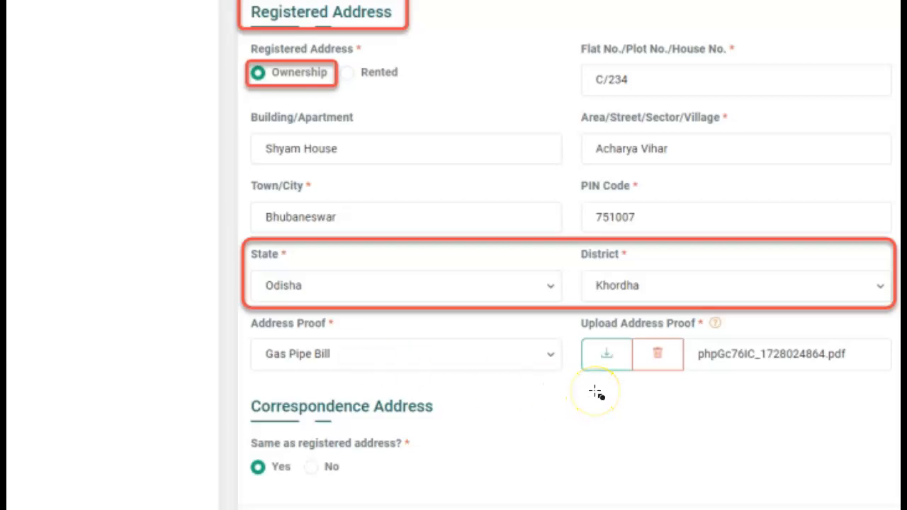
pyautogui.scroll(-1, 455, 418)
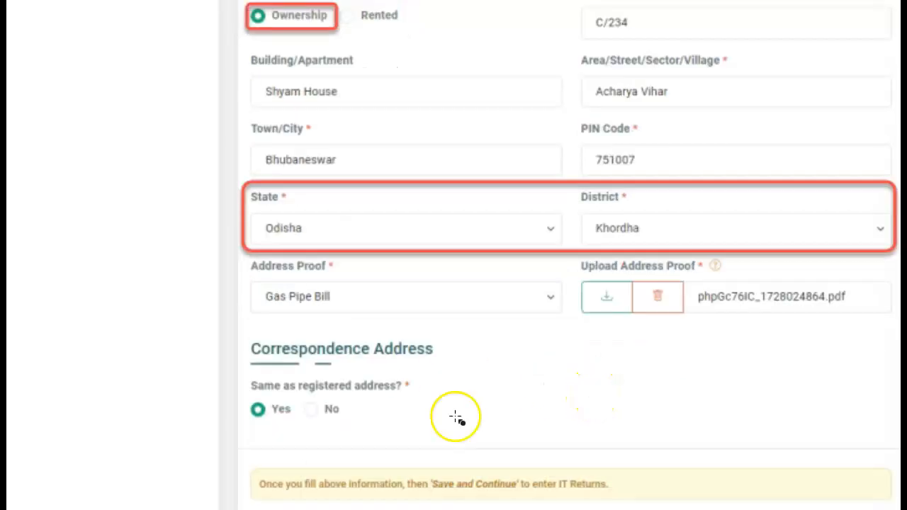
pyautogui.moveTo(235, 324); pyautogui.dragTo(444, 368)
pyautogui.click(522, 468)
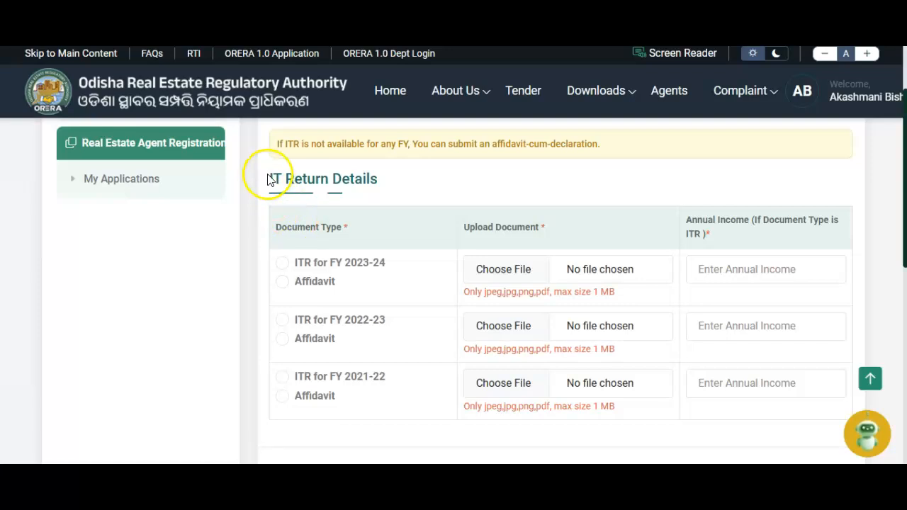
# Step: Choose ITR for FY 2023-24 and 2021-22, and Affidavit for FY 2022-23
pyautogui.moveTo(267, 166); pyautogui.dragTo(390, 185)
pyautogui.click(411, 180)
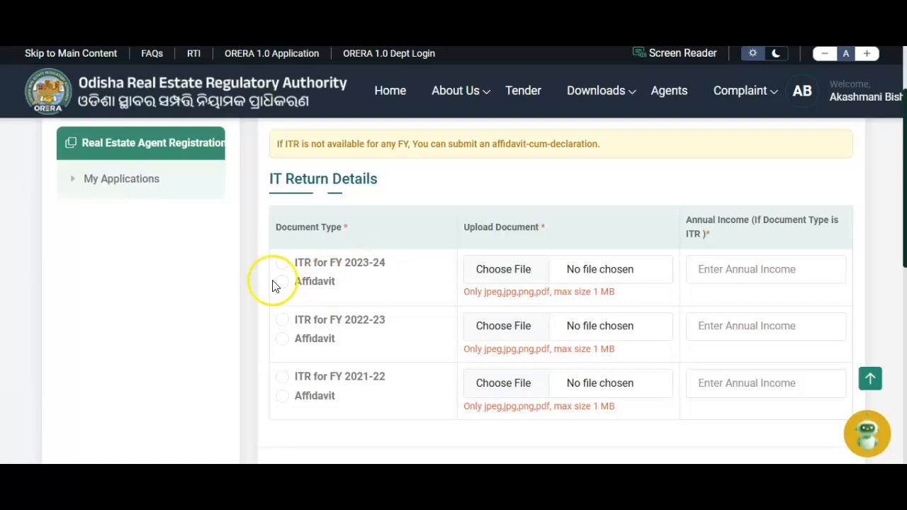
pyautogui.click(282, 263)
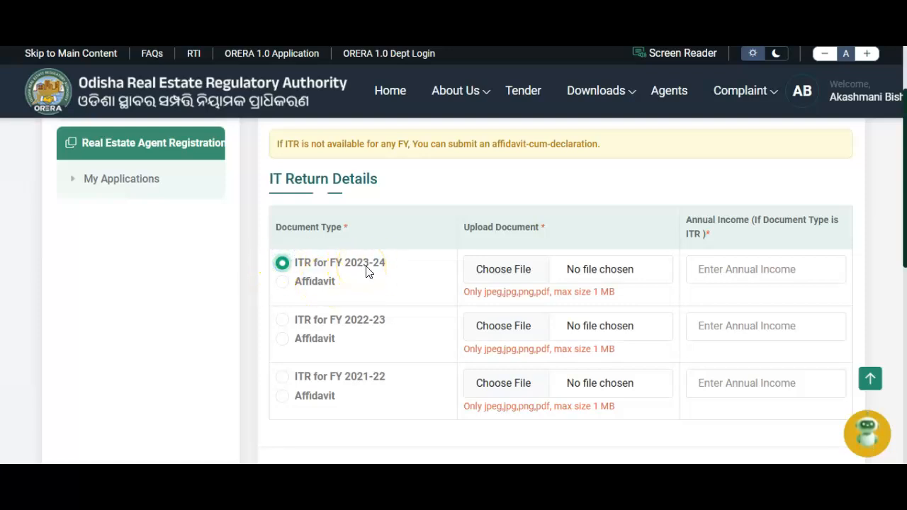
pyautogui.click(283, 319)
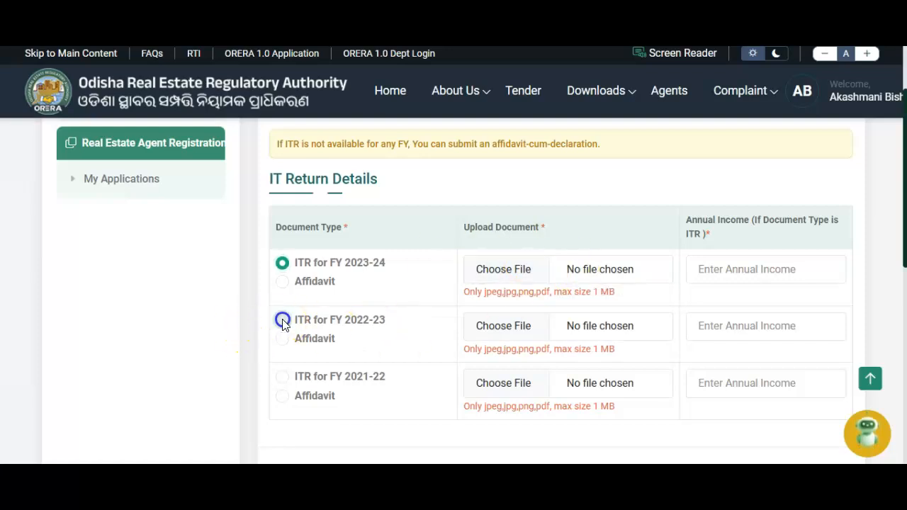
pyautogui.click(283, 377)
pyautogui.click(282, 341)
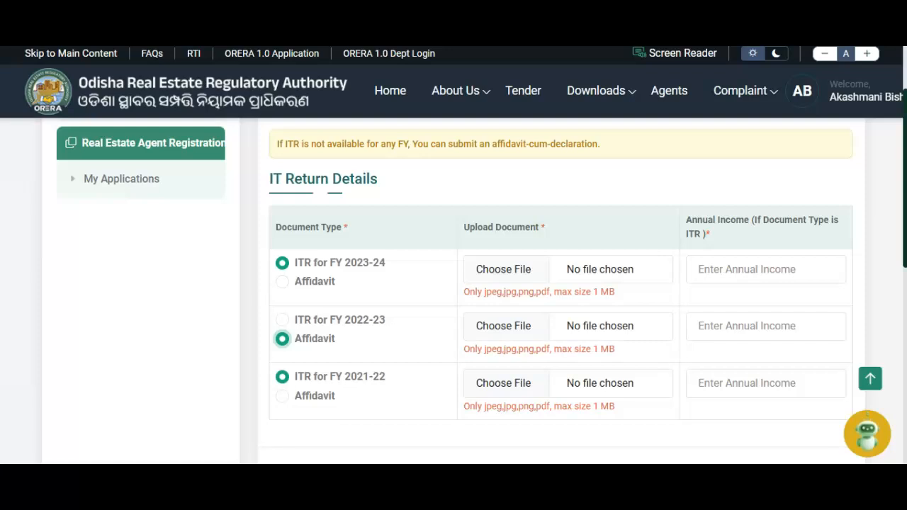
# Step: Upload the return documents, enter annual incomes 200000 and 20000, and save to reach Attached Documents
pyautogui.click(585, 276)
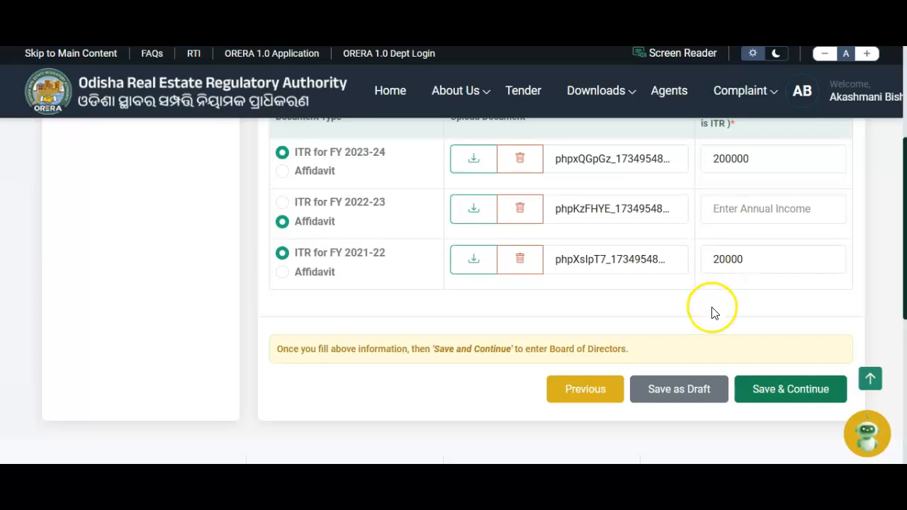
pyautogui.click(758, 262)
pyautogui.scroll(2, 654, 315)
pyautogui.scroll(-1, 729, 404)
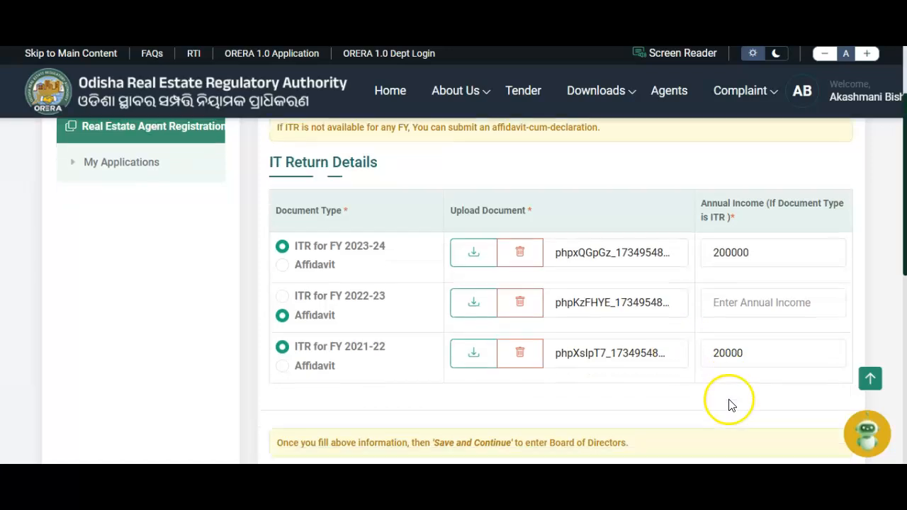
pyautogui.scroll(-3, 730, 404)
pyautogui.click(782, 278)
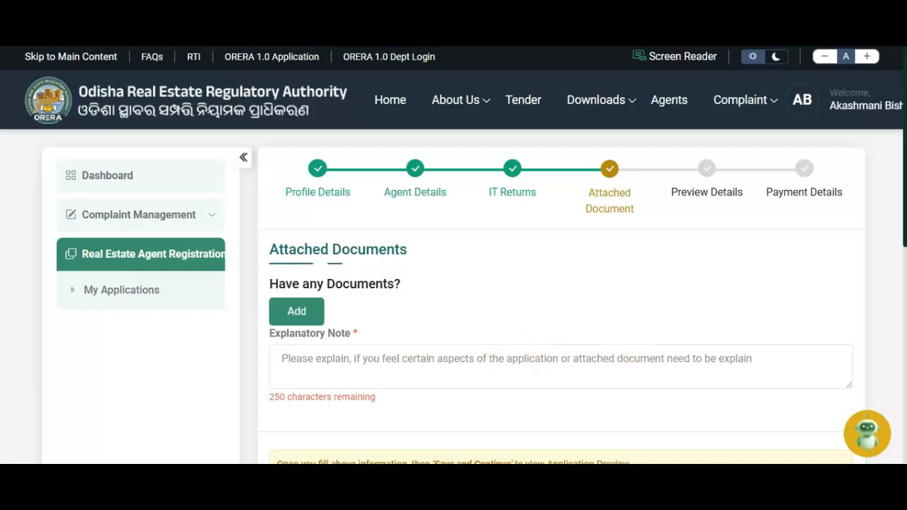
# Step: Scroll through the page to bring up the Board of Directors step
pyautogui.scroll(-2, 376, 263)
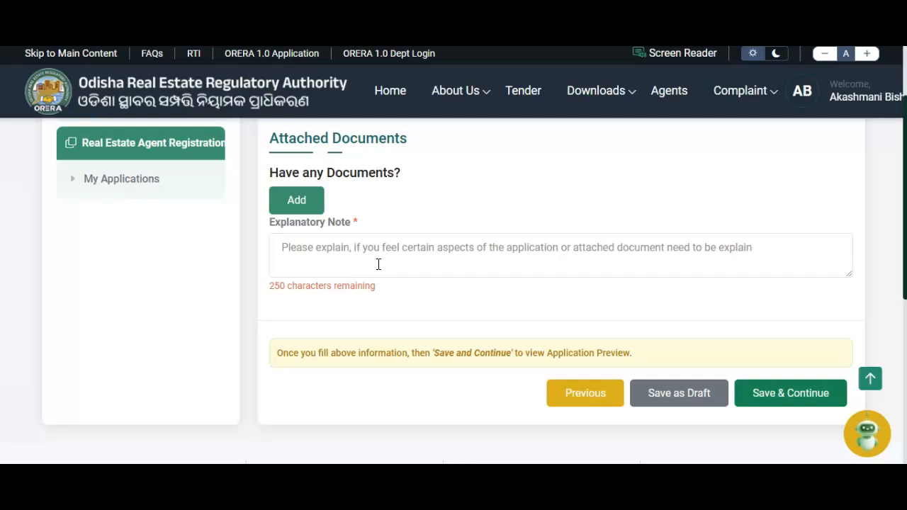
pyautogui.scroll(2, 374, 265)
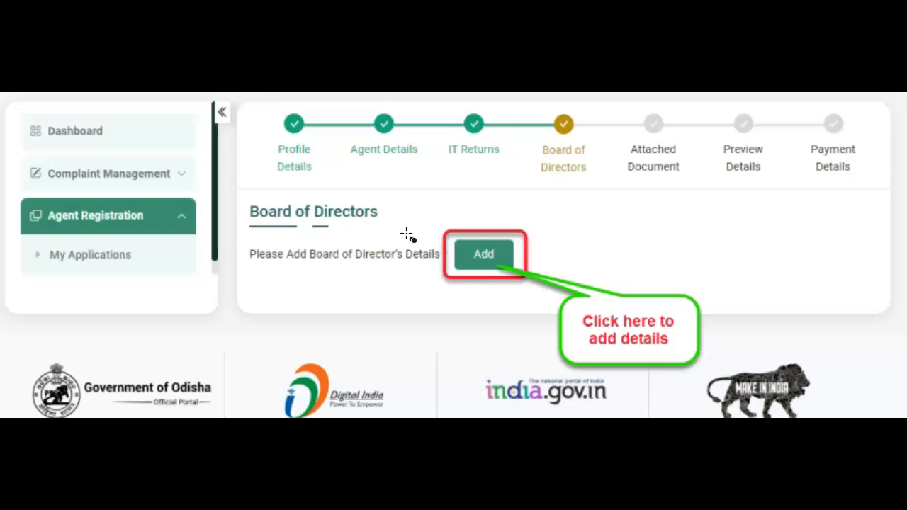
# Step: Add a Managing Director with name, photo, PAN, PAN copy, e-mail, mobile and Phd qualification
pyautogui.click(483, 255)
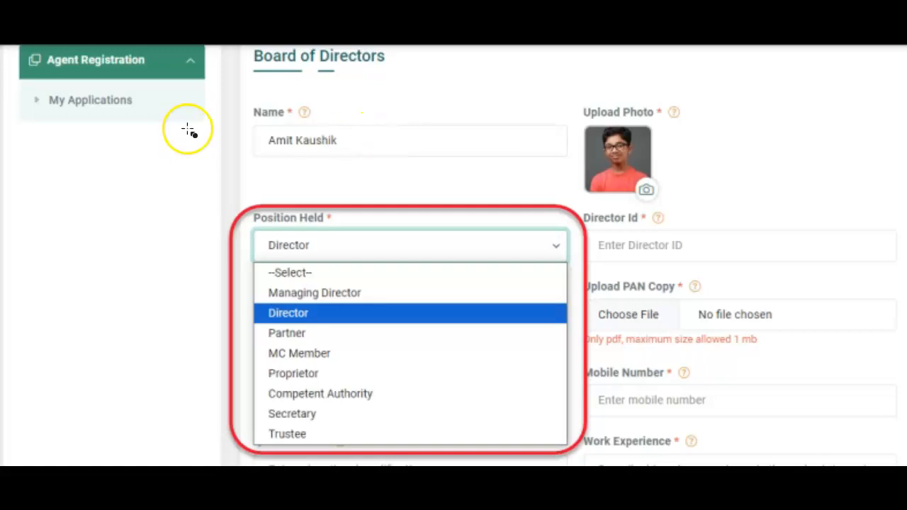
pyautogui.moveTo(254, 121); pyautogui.dragTo(347, 154)
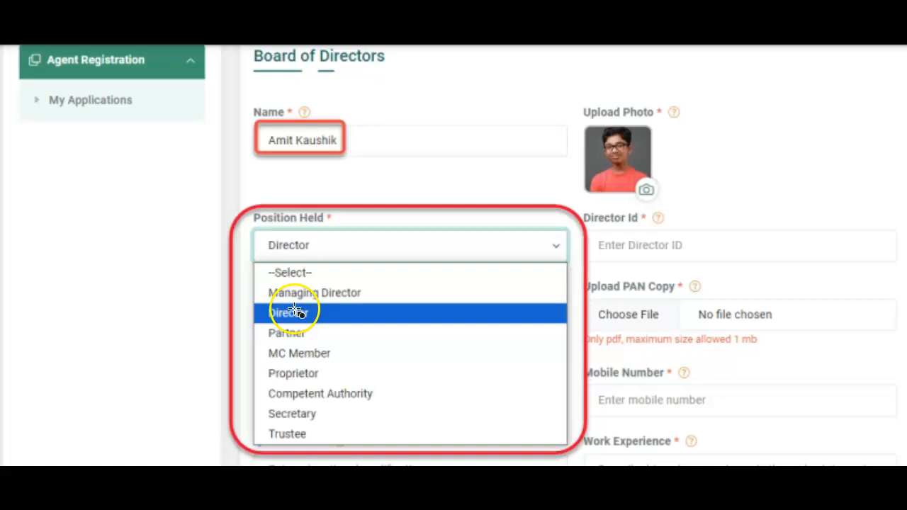
pyautogui.click(348, 453)
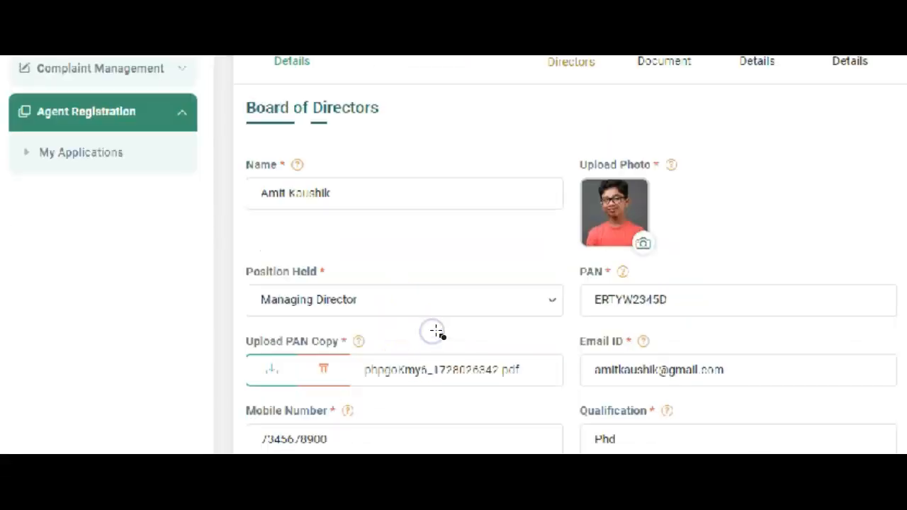
# Step: Review the saved director card with its Edit and Delete options
pyautogui.scroll(-1, 437, 329)
pyautogui.click(438, 329)
pyautogui.click(449, 246)
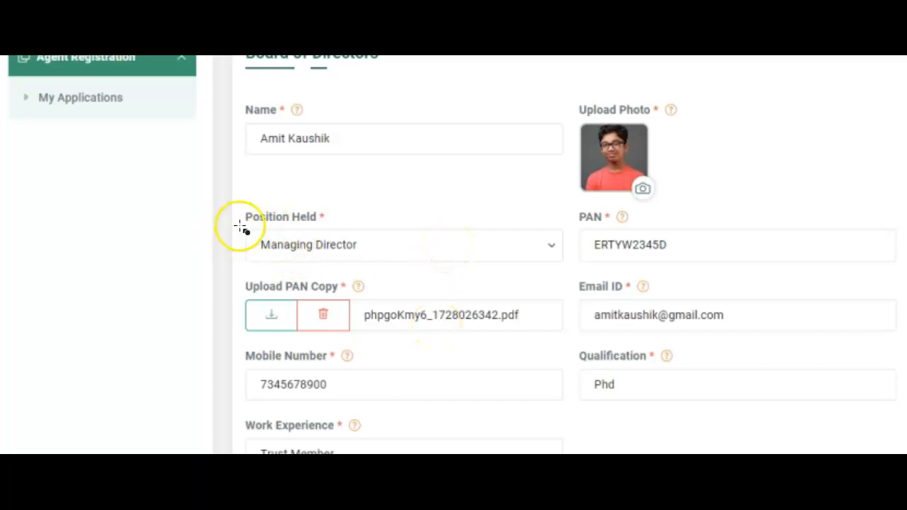
pyautogui.scroll(-1, 508, 331)
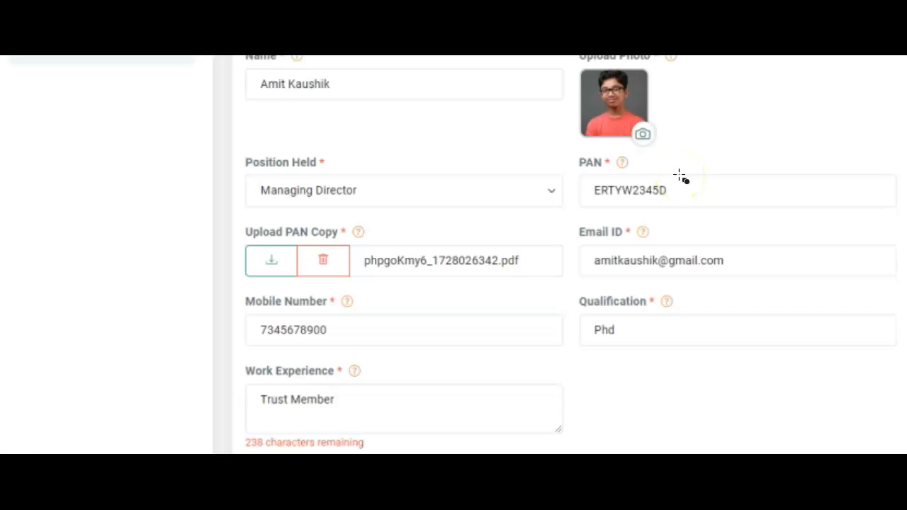
pyautogui.scroll(-1, 609, 192)
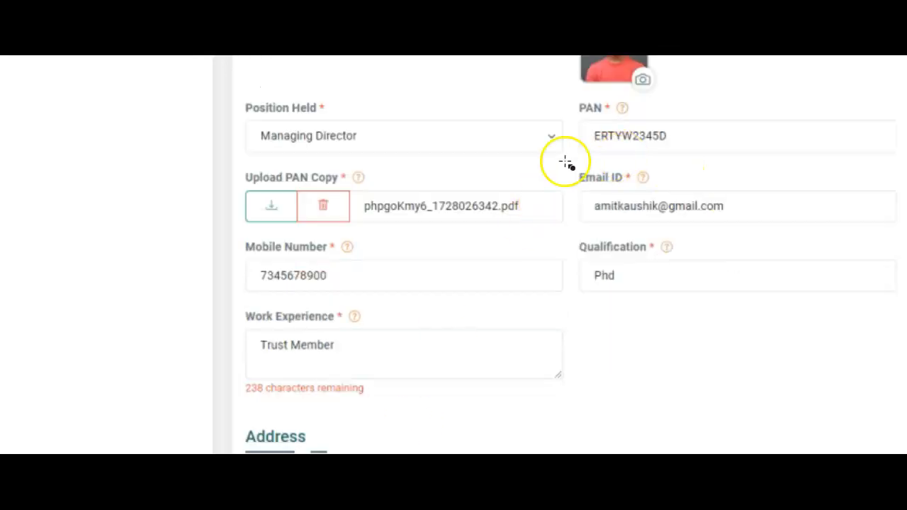
pyautogui.moveTo(236, 183)
pyautogui.mouseDown()
pyautogui.moveTo(565, 217)
pyautogui.moveTo(573, 231)
pyautogui.mouseUp()
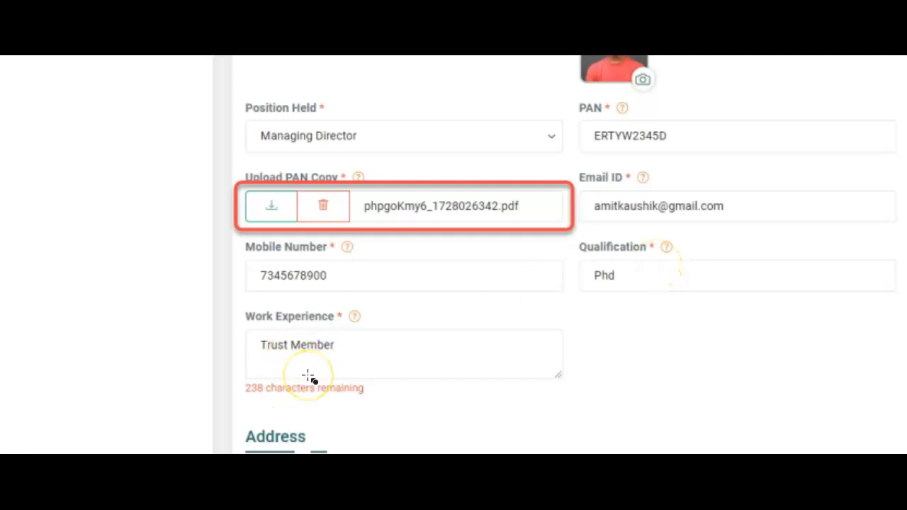
pyautogui.scroll(-2, 401, 333)
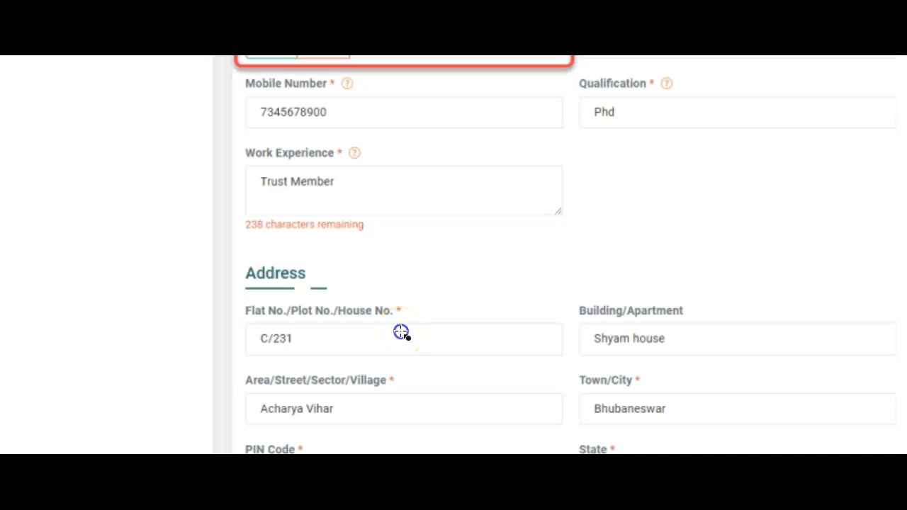
pyautogui.scroll(-1, 401, 333)
pyautogui.moveTo(238, 205); pyautogui.dragTo(326, 235)
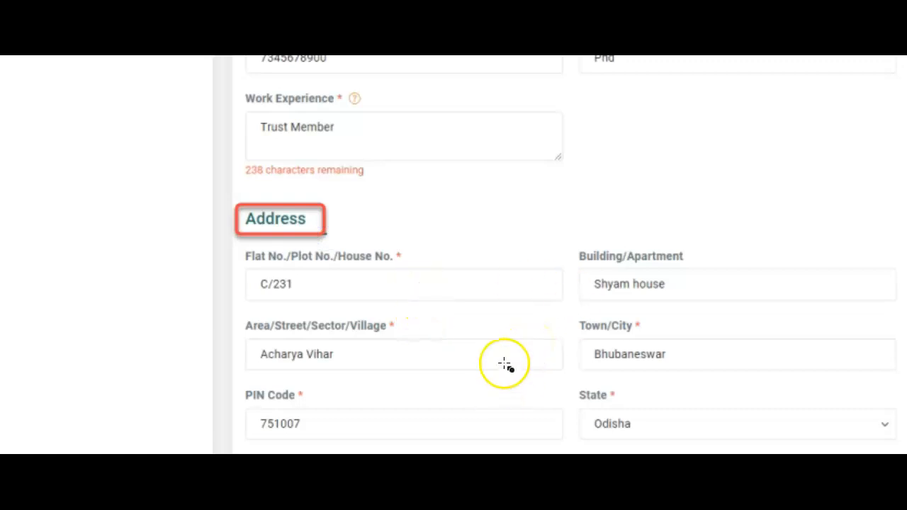
# Step: Check the remaining Board of Directors details and save to reach Attached Documents
pyautogui.scroll(-1, 509, 361)
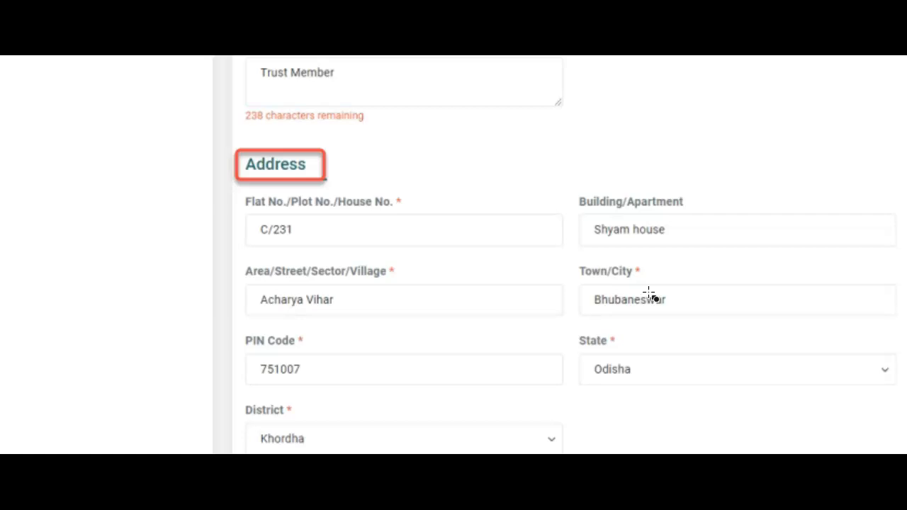
pyautogui.scroll(-1, 385, 369)
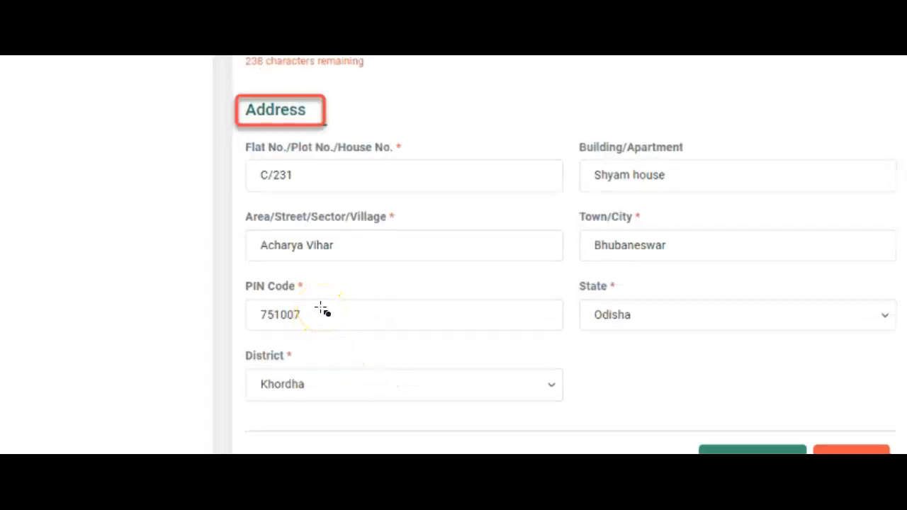
pyautogui.scroll(-1, 321, 308)
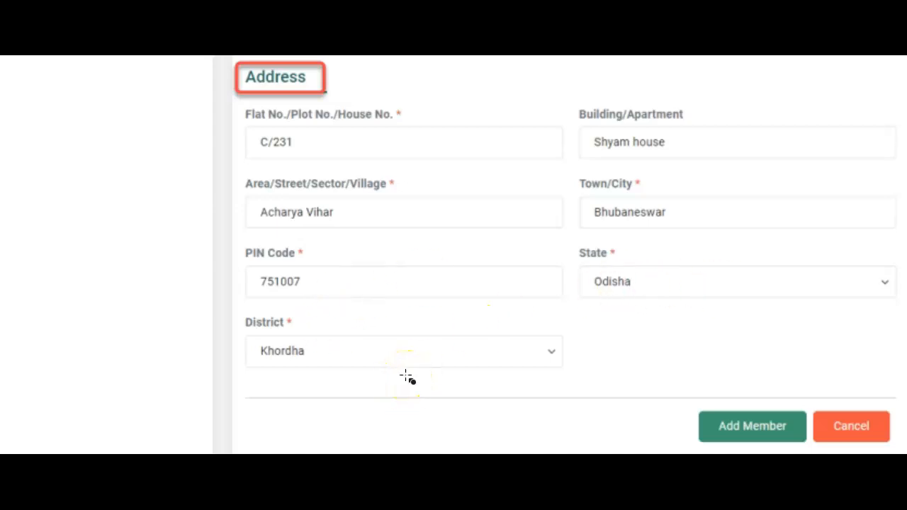
pyautogui.moveTo(794, 443); pyautogui.dragTo(812, 449)
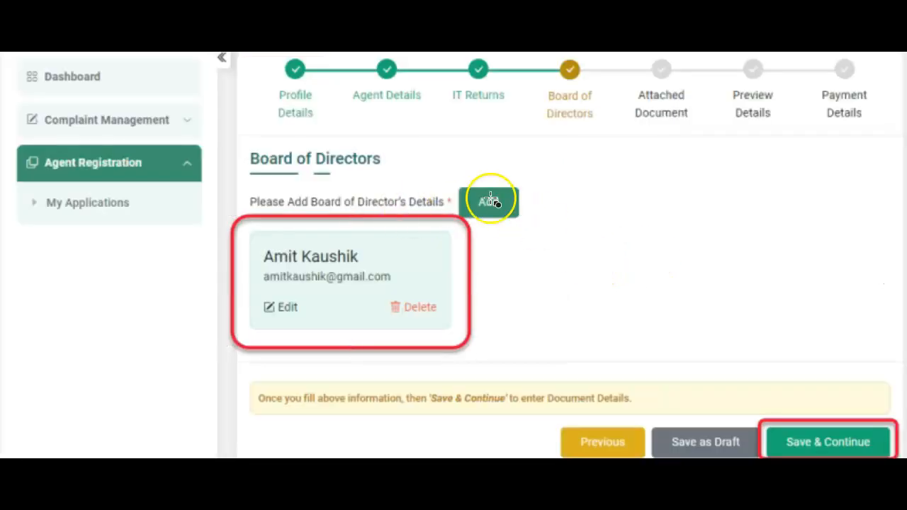
pyautogui.moveTo(451, 175); pyautogui.dragTo(528, 228)
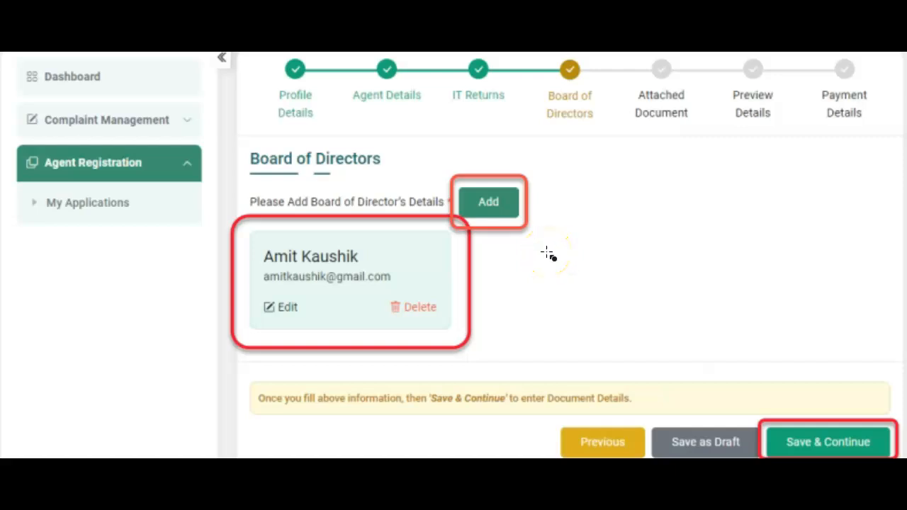
pyautogui.click(410, 345)
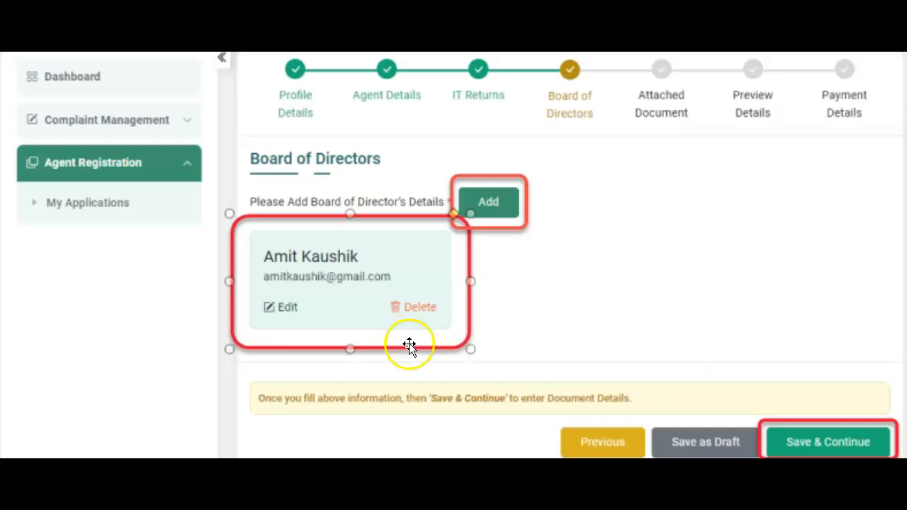
pyautogui.click(546, 304)
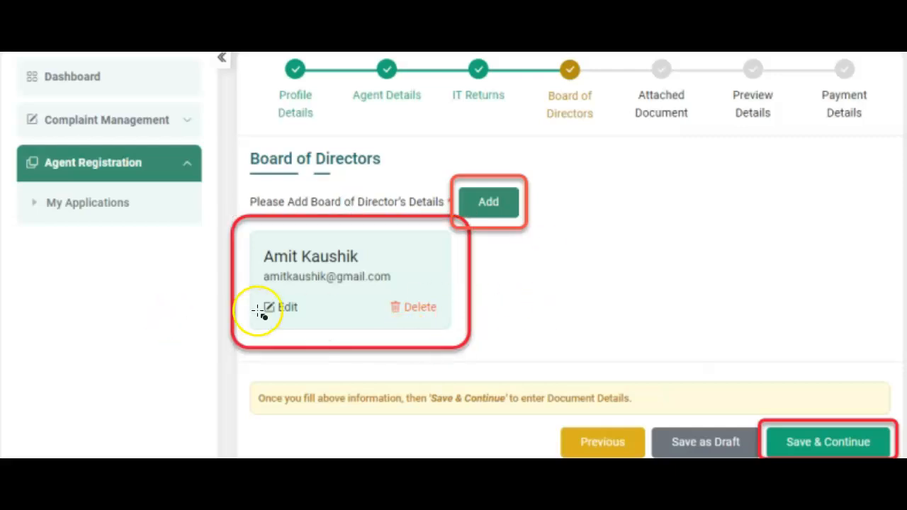
pyautogui.moveTo(259, 296); pyautogui.dragTo(309, 322)
pyautogui.moveTo(381, 290); pyautogui.dragTo(450, 323)
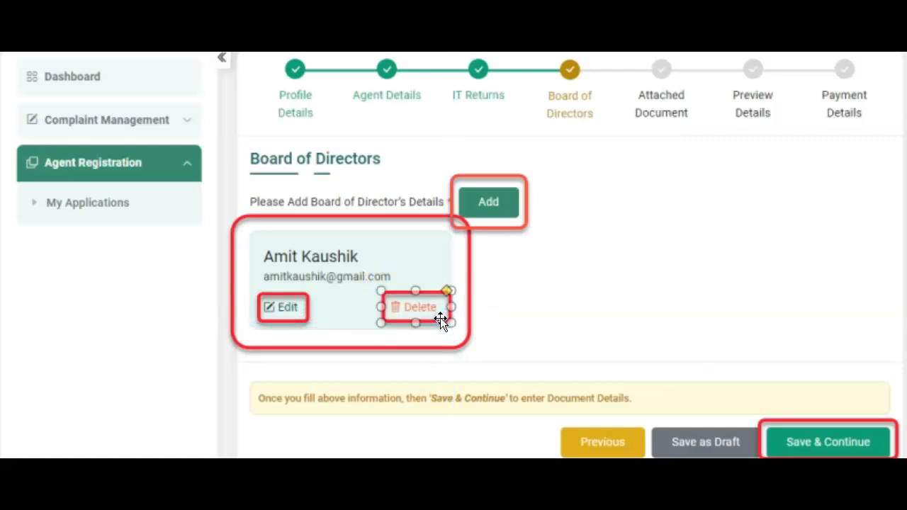
pyautogui.click(294, 322)
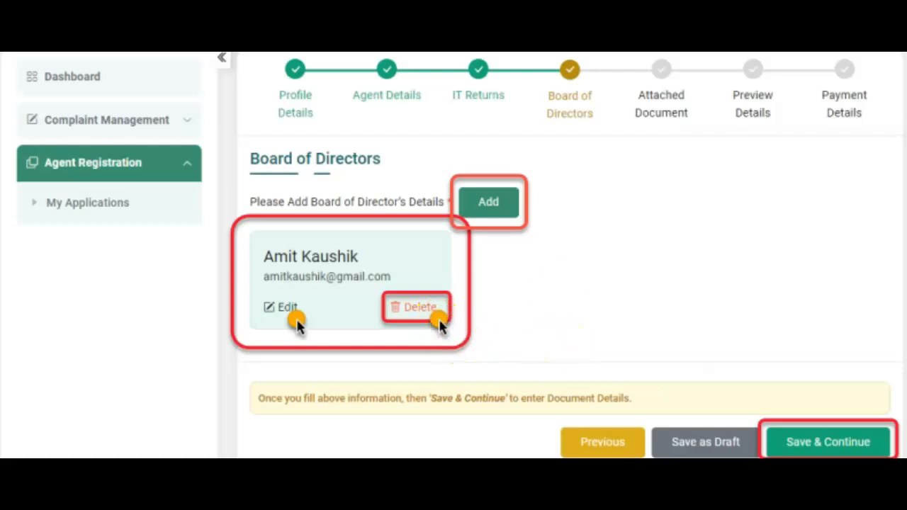
pyautogui.click(861, 449)
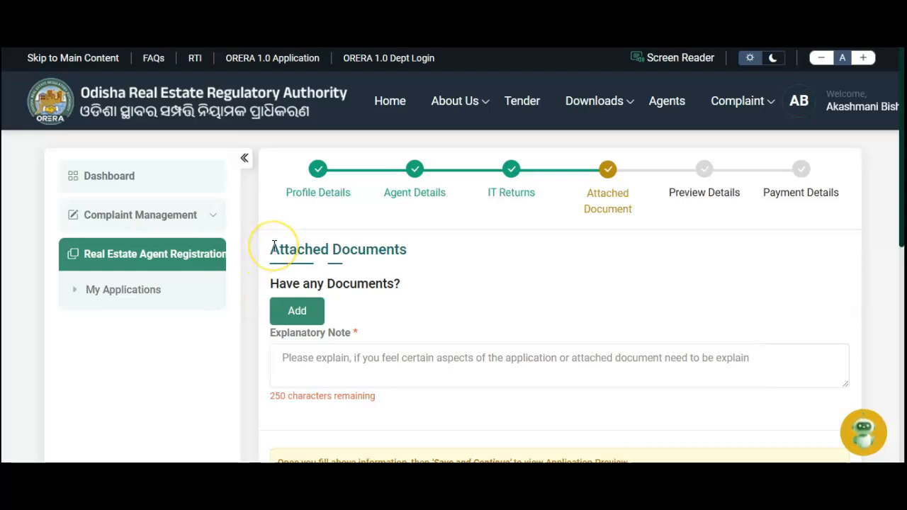
# Step: Attach a PDF named 'Document of Agent Registration' to the application
pyautogui.moveTo(274, 244); pyautogui.dragTo(419, 248)
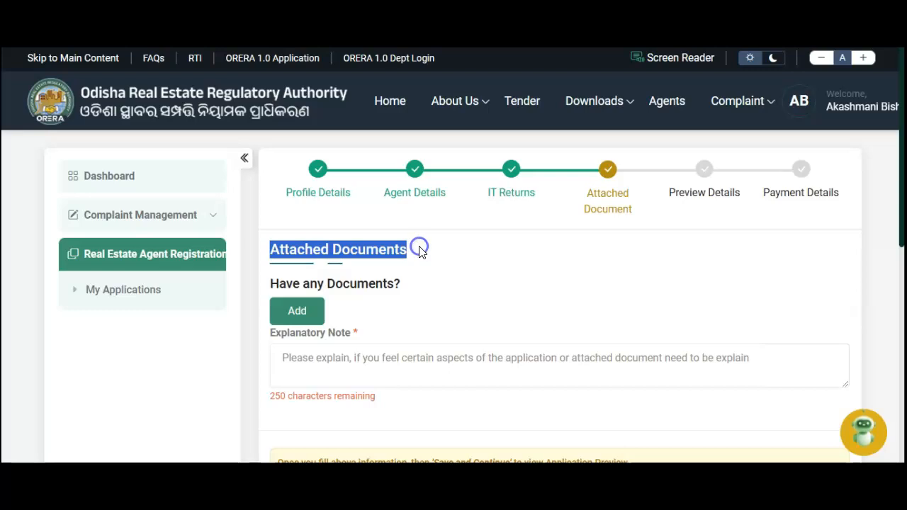
pyautogui.click(428, 249)
pyautogui.click(298, 310)
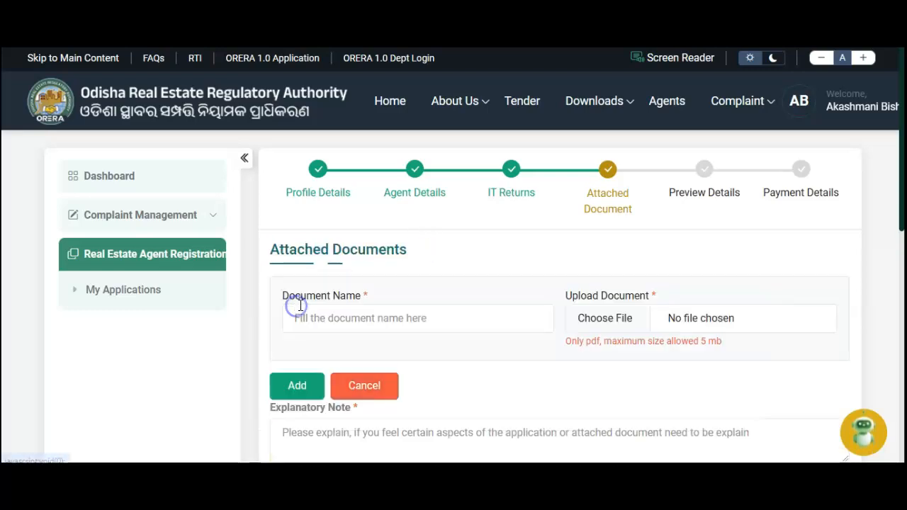
pyautogui.scroll(-1, 373, 310)
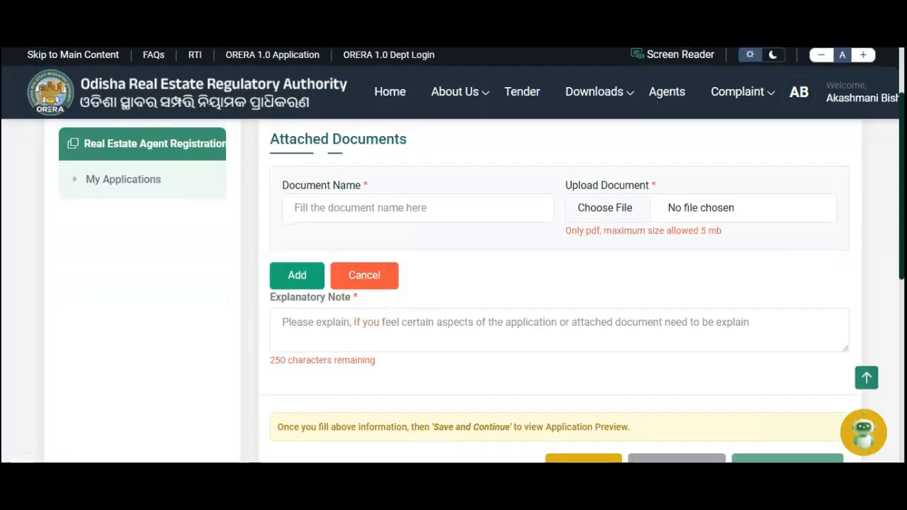
pyautogui.click(345, 209)
pyautogui.write('Document of Agent Registration')
pyautogui.click(634, 212)
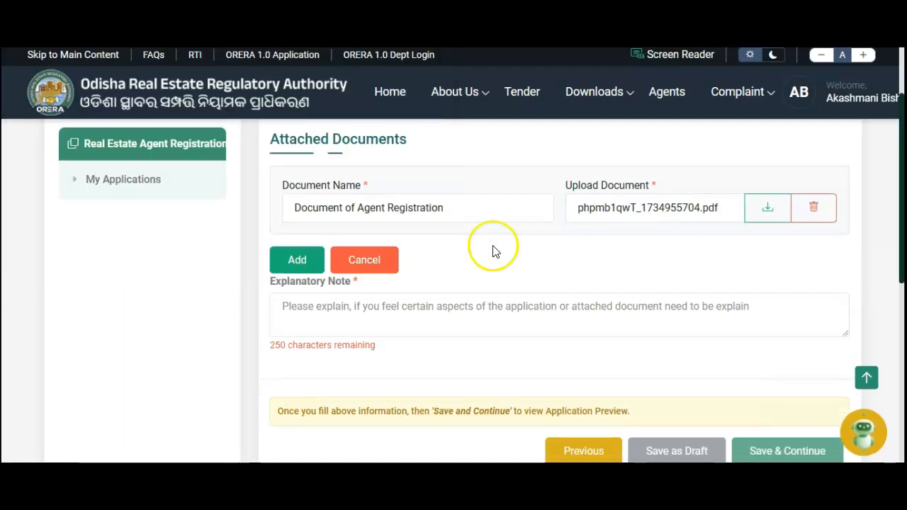
pyautogui.click(401, 294)
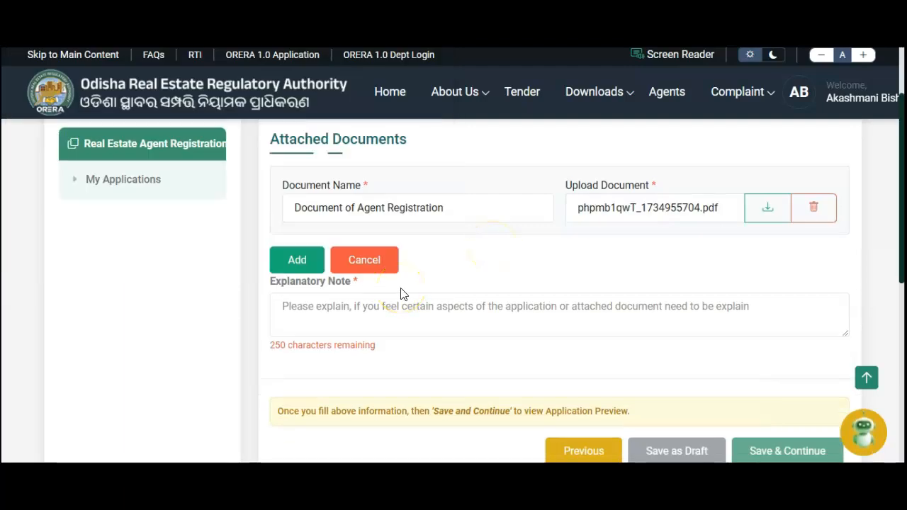
pyautogui.click(294, 262)
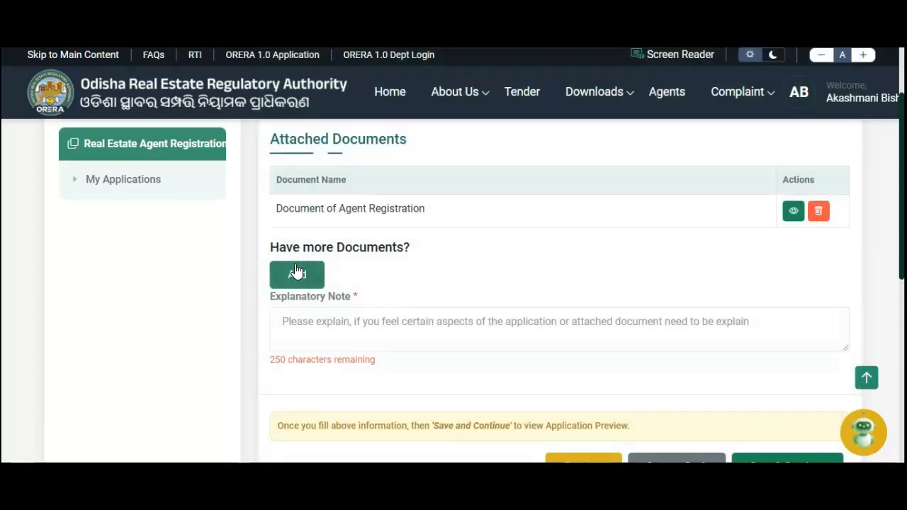
# Step: Paste the prepared explanatory note and save the documents step
pyautogui.click(495, 308)
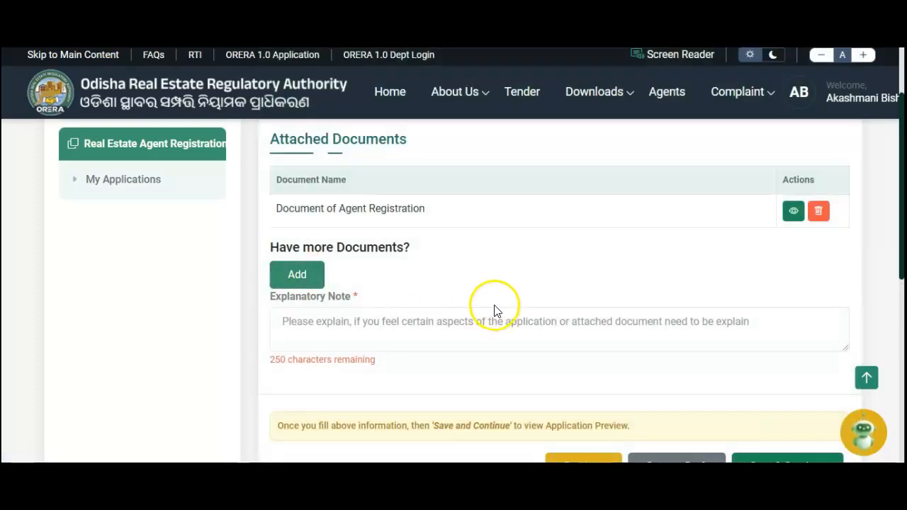
pyautogui.scroll(-2, 496, 309)
pyautogui.click(392, 207)
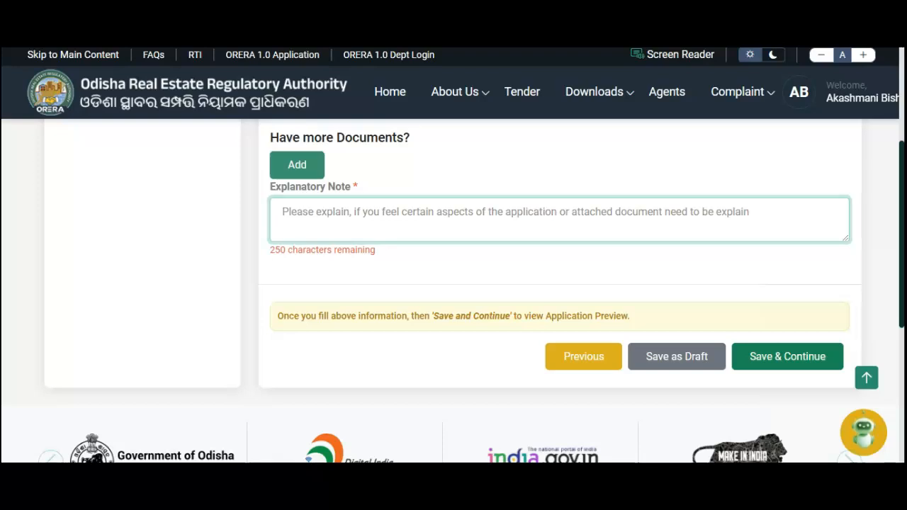
pyautogui.write('The document provided is for reference. Make sure to review the document before approval.')
pyautogui.click(673, 277)
pyautogui.click(787, 358)
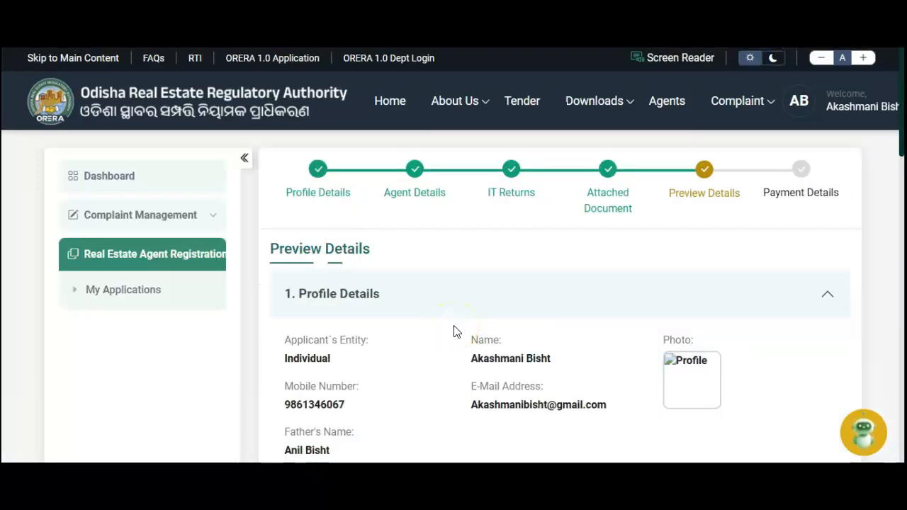
# Step: Scroll through the Preview Details of the registration application
pyautogui.click(450, 352)
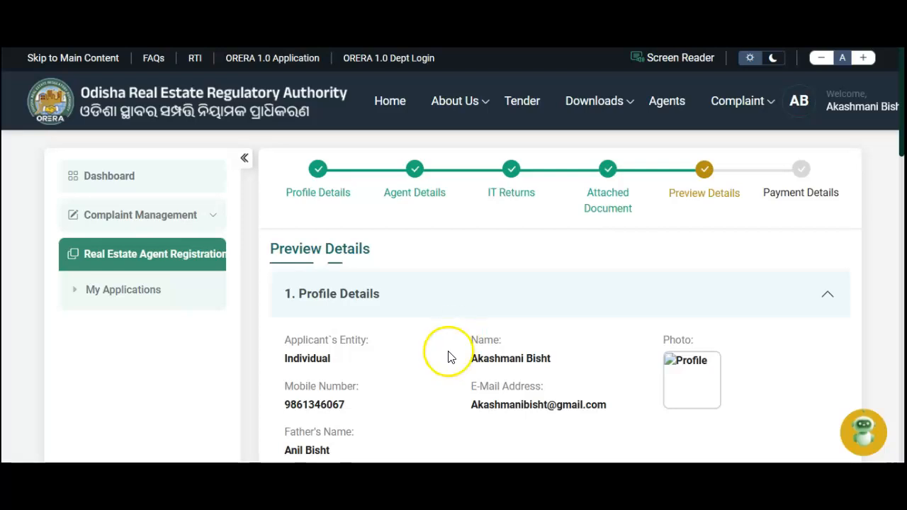
pyautogui.scroll(-3, 457, 350)
pyautogui.scroll(3, 458, 349)
pyautogui.scroll(-2, 458, 347)
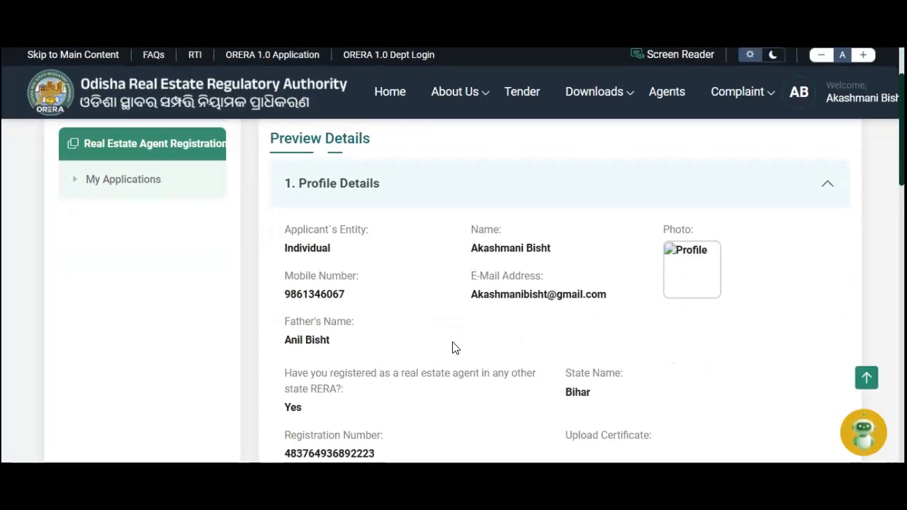
pyautogui.click(578, 292)
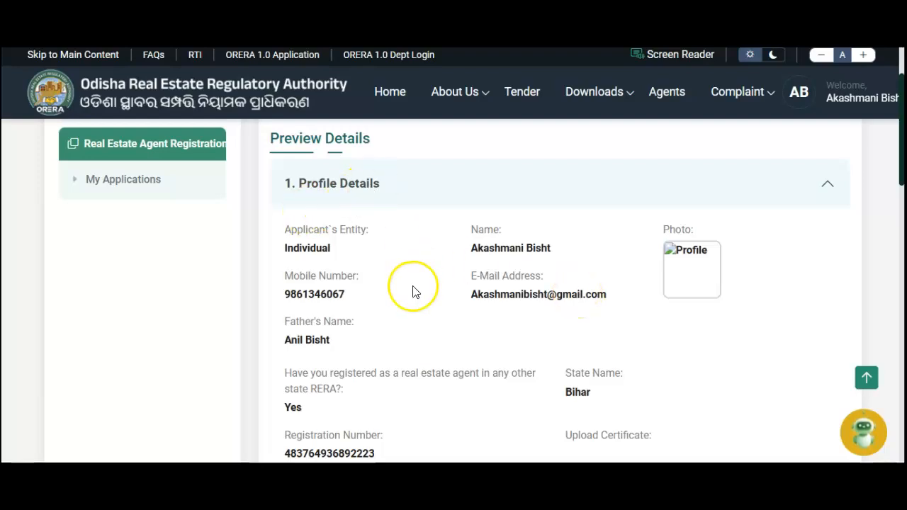
pyautogui.scroll(-6, 489, 324)
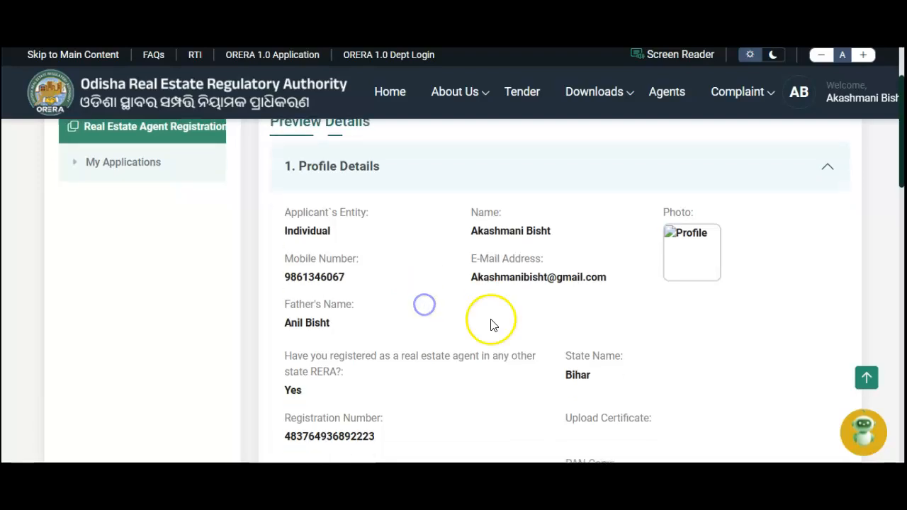
pyautogui.scroll(-2, 478, 324)
pyautogui.scroll(-3, 432, 239)
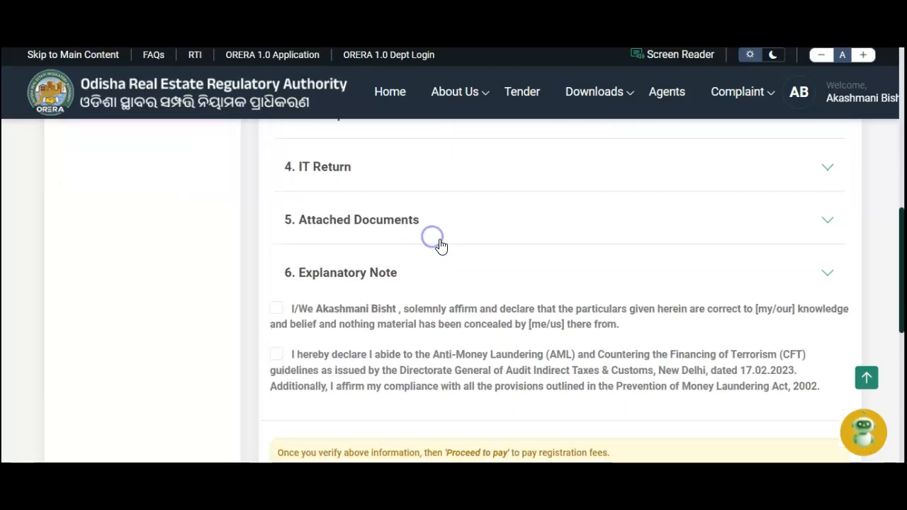
pyautogui.scroll(2, 436, 258)
# Step: Expand the IT Return, Attached Documents and Explanatory Note sections of the preview
pyautogui.click(427, 279)
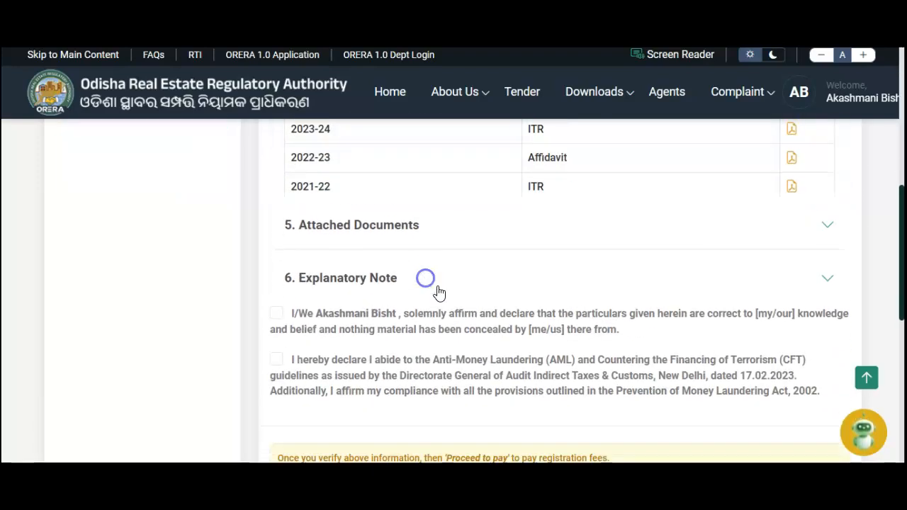
pyautogui.scroll(5, 442, 261)
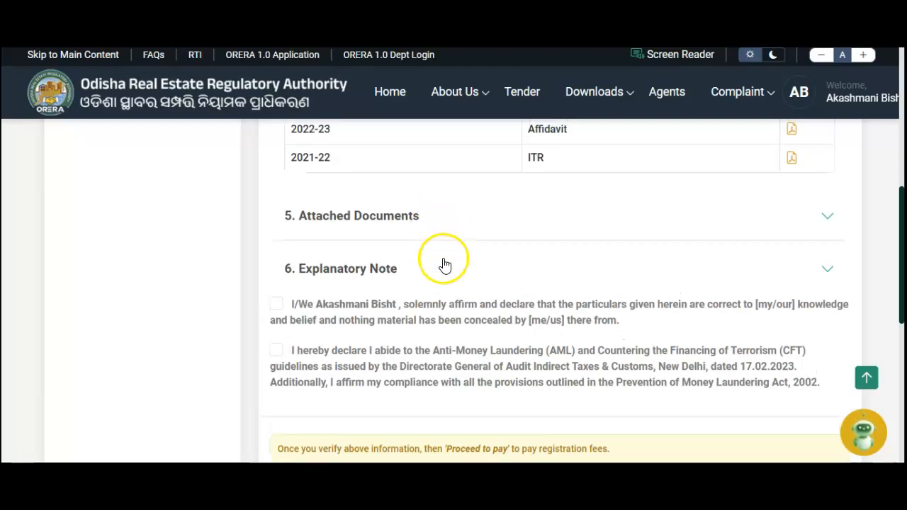
pyautogui.scroll(-3, 446, 276)
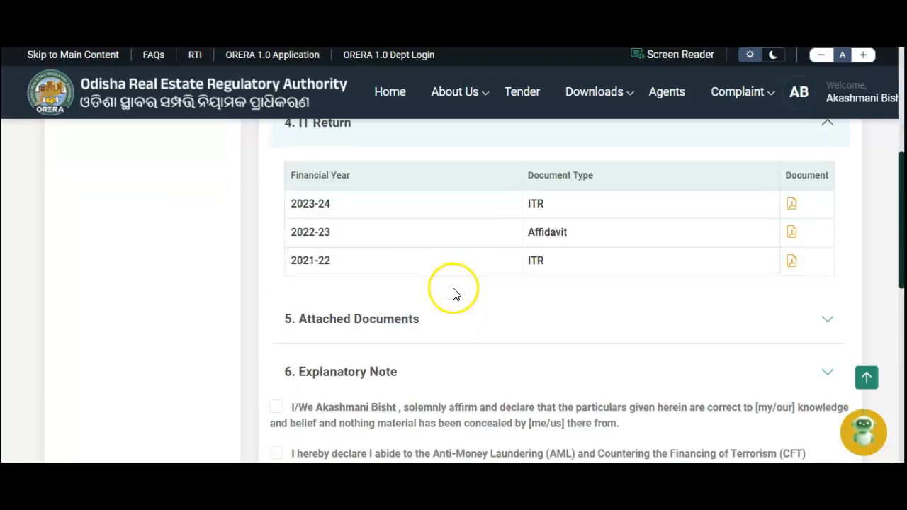
pyautogui.click(415, 323)
pyautogui.scroll(-2, 429, 324)
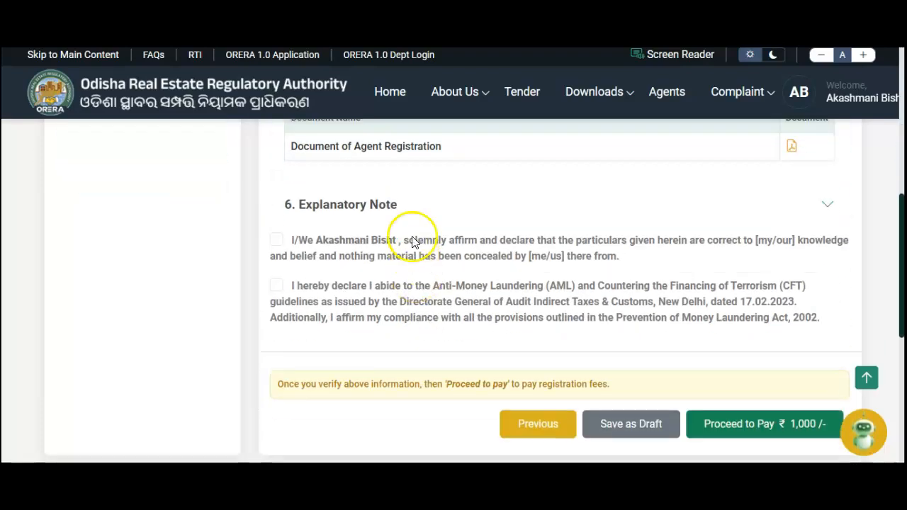
pyautogui.click(370, 207)
pyautogui.scroll(2, 450, 269)
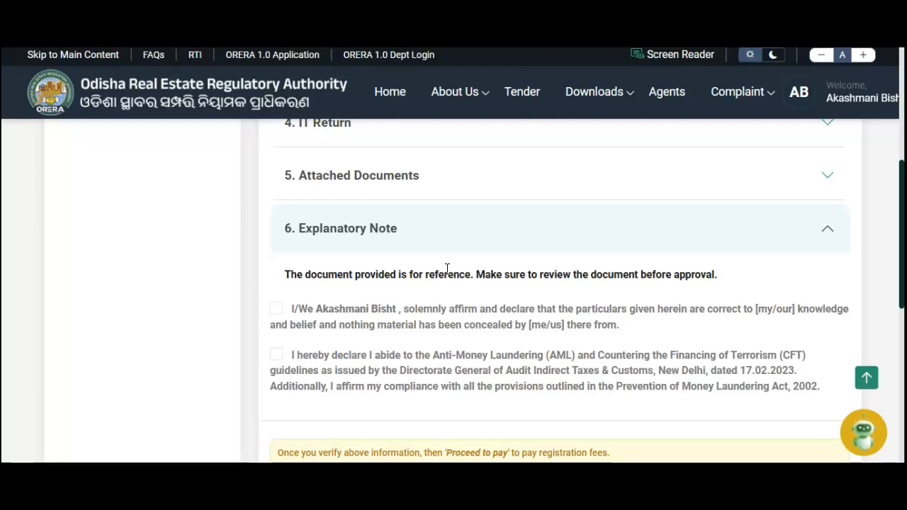
# Step: Tick the accuracy affirmation and the AML/CFT compliance declaration
pyautogui.click(275, 310)
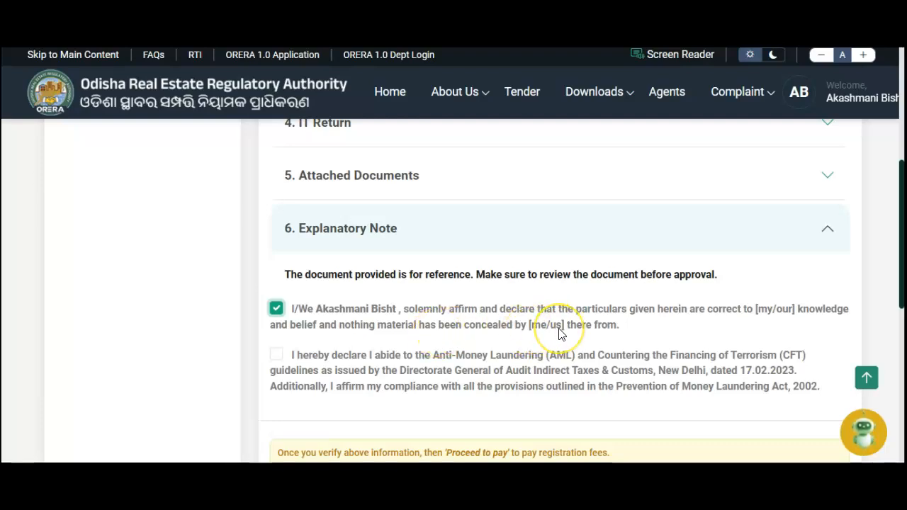
pyautogui.scroll(-2, 559, 333)
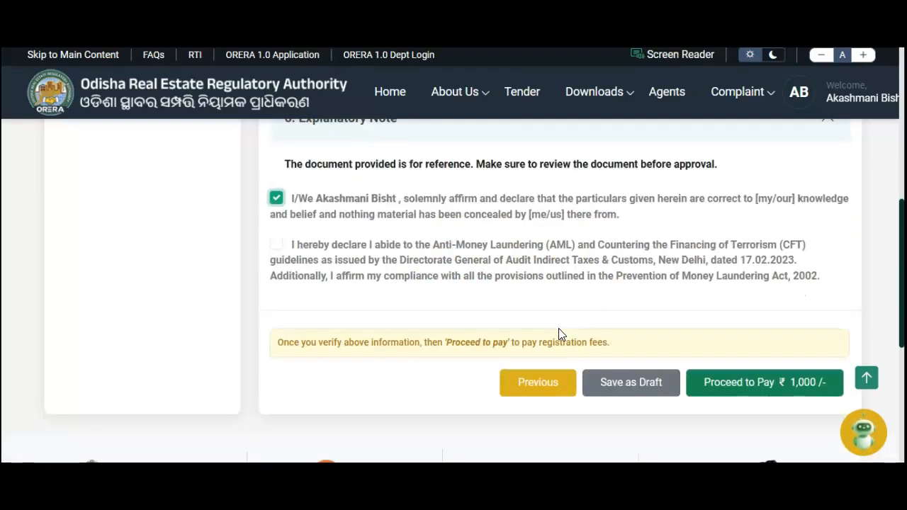
pyautogui.click(277, 248)
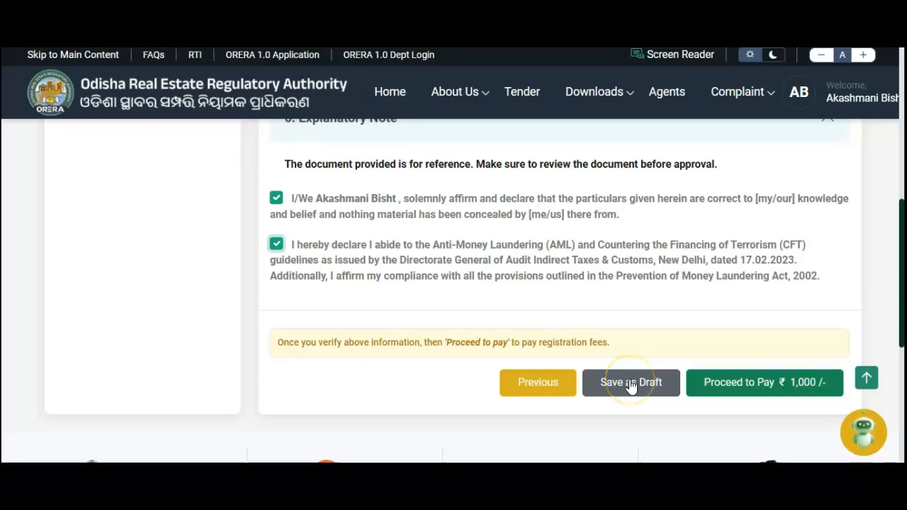
# Step: Proceed to pay the ₹ 1,000 registration fee
pyautogui.click(786, 379)
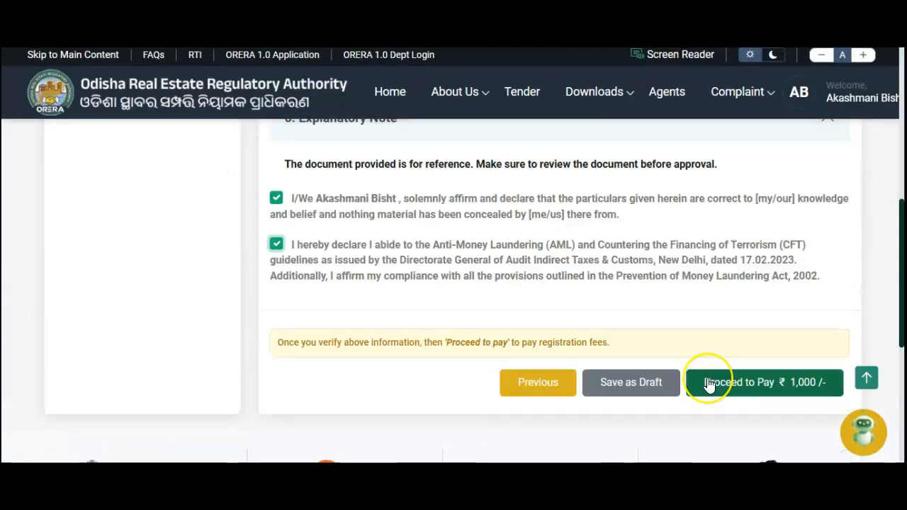
pyautogui.click(559, 390)
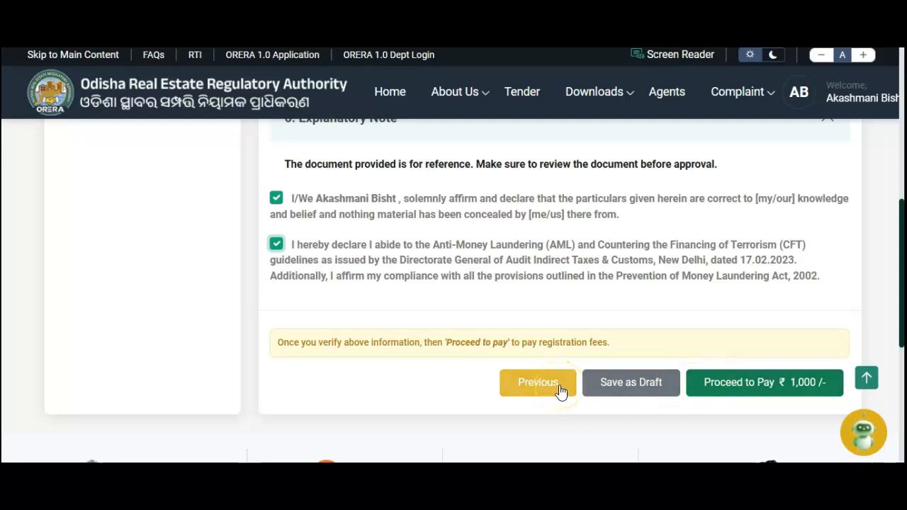
pyautogui.click(628, 385)
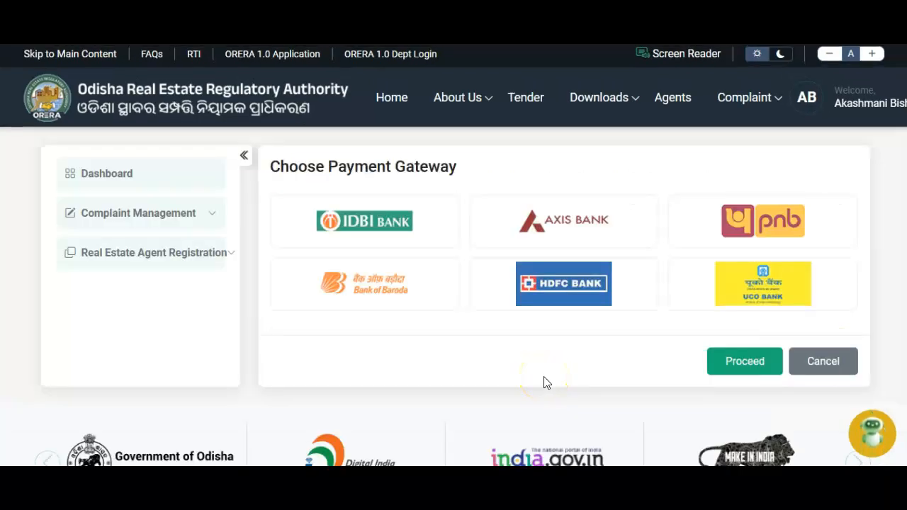
# Step: Select Axis Bank as the payment gateway and proceed
pyautogui.moveTo(274, 164); pyautogui.dragTo(451, 161)
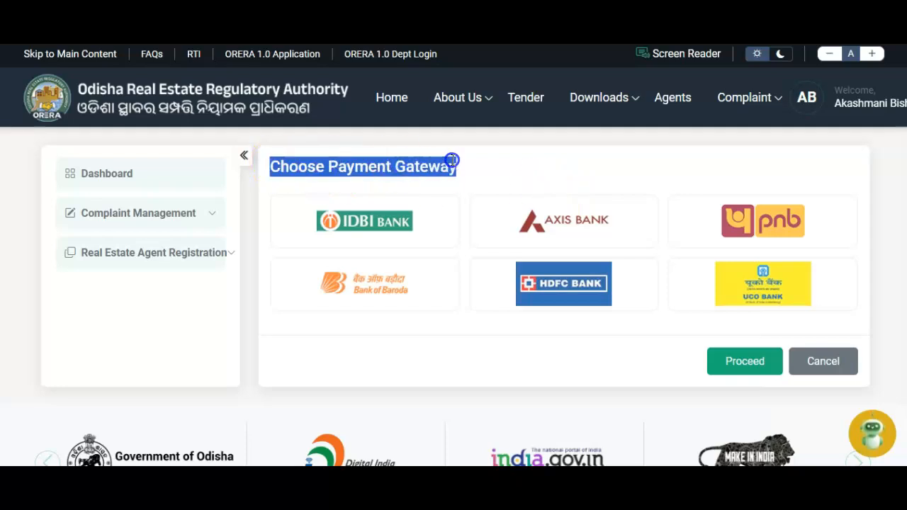
pyautogui.click(472, 162)
pyautogui.click(551, 234)
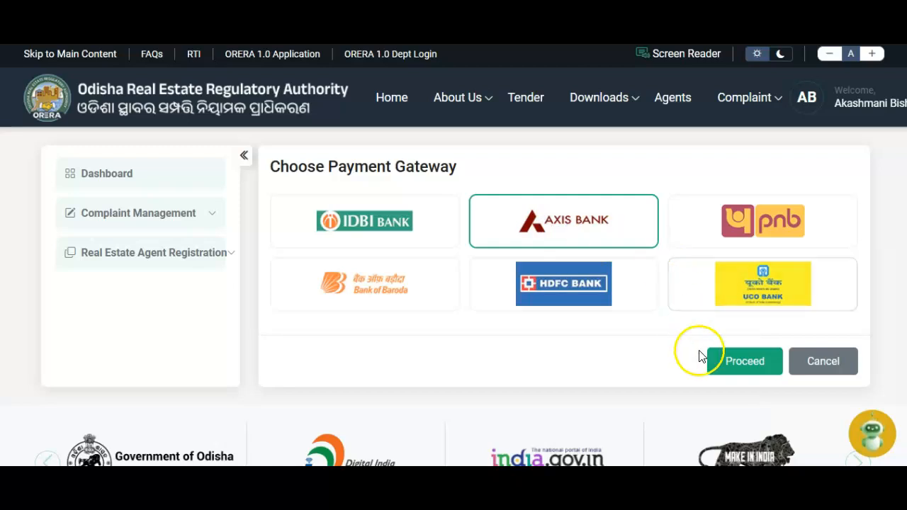
pyautogui.click(731, 367)
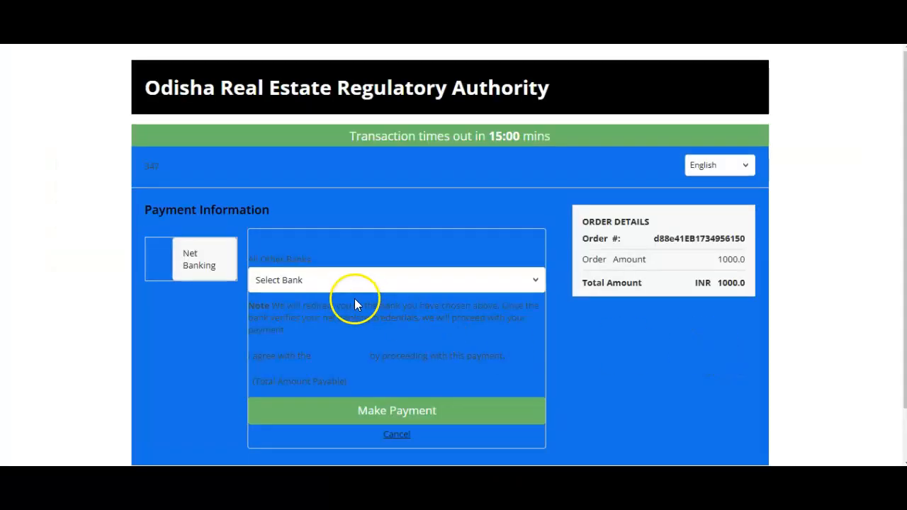
# Step: Pay INR 1000.0 by net banking with the 'Avenues Test for New TC' bank
pyautogui.click(356, 279)
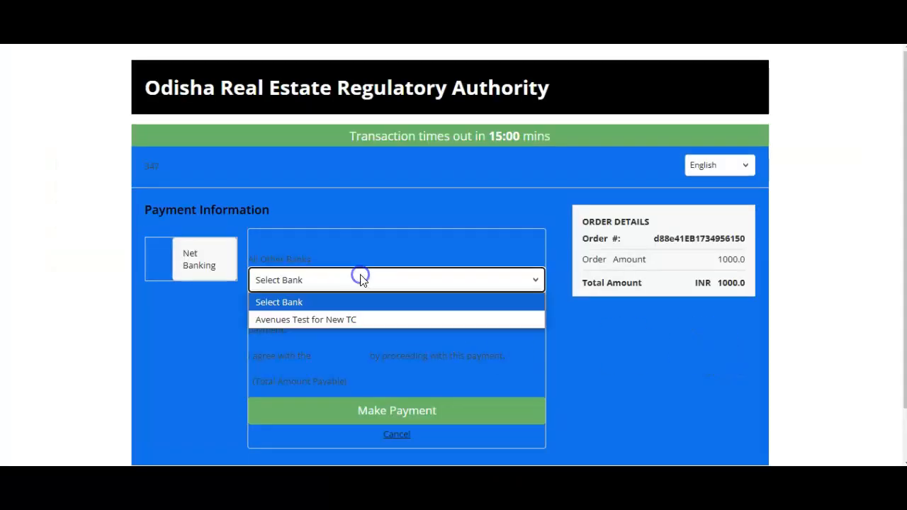
pyautogui.click(355, 319)
pyautogui.click(391, 413)
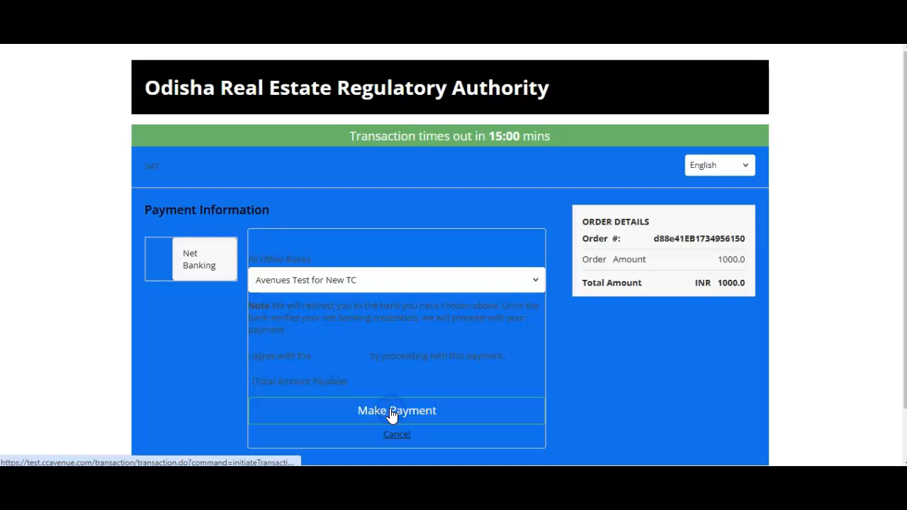
pyautogui.click(414, 416)
pyautogui.click(422, 415)
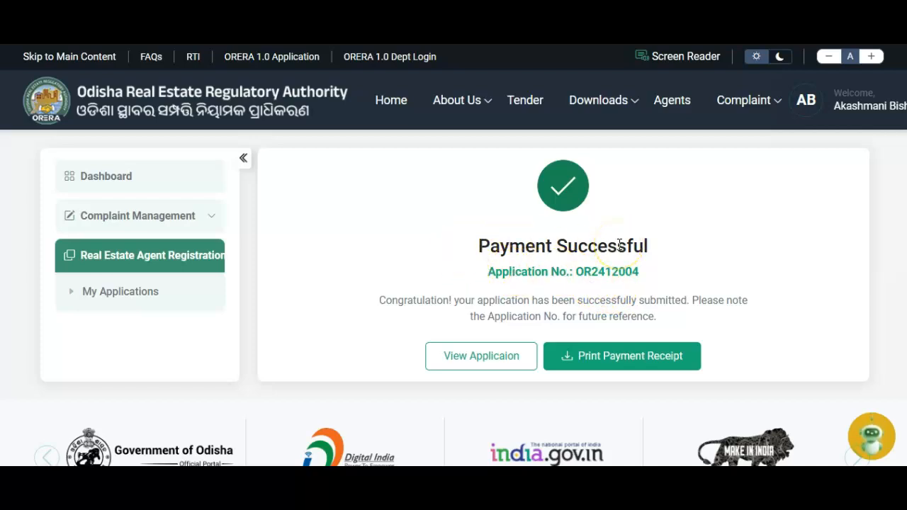
# Step: Print the payment receipt to Save as PDF
pyautogui.click(614, 356)
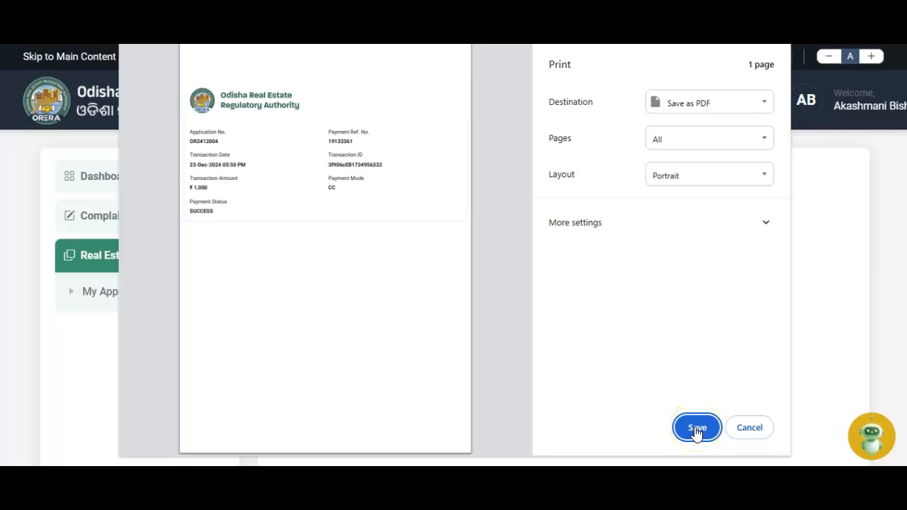
pyautogui.click(695, 430)
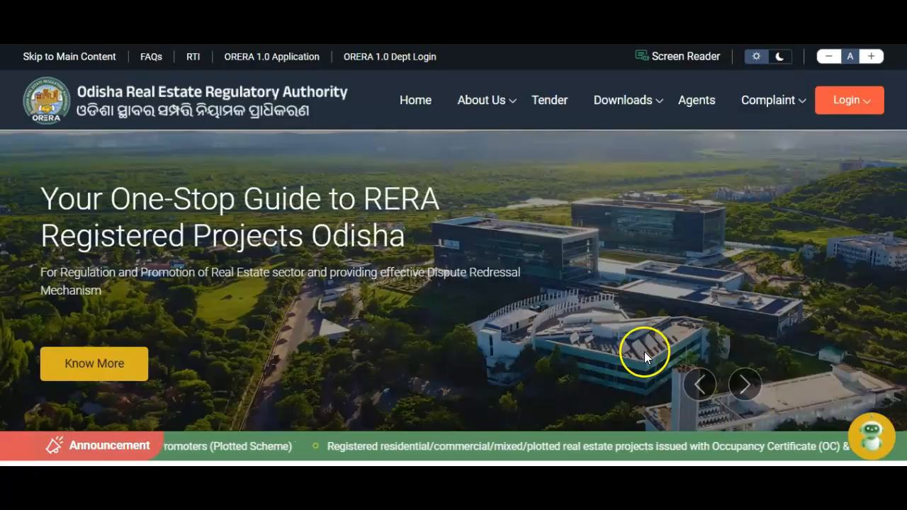
# Step: Log in at Real Estate Agent Corner with the registered mobile number and its OTP
pyautogui.scroll(-6, 496, 353)
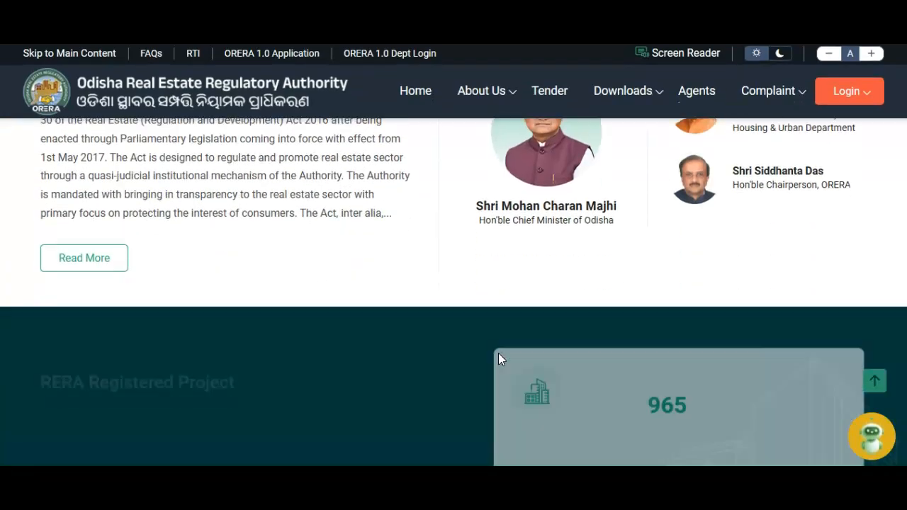
pyautogui.scroll(-10, 498, 353)
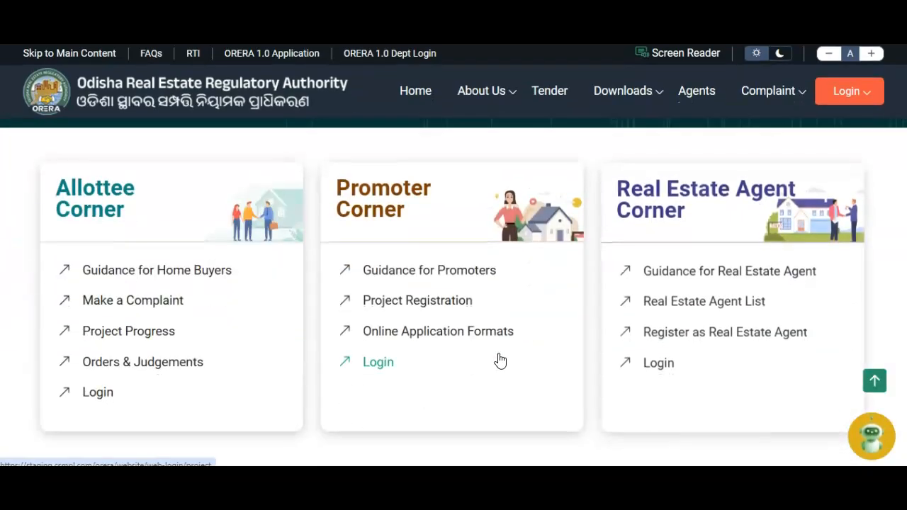
pyautogui.click(653, 365)
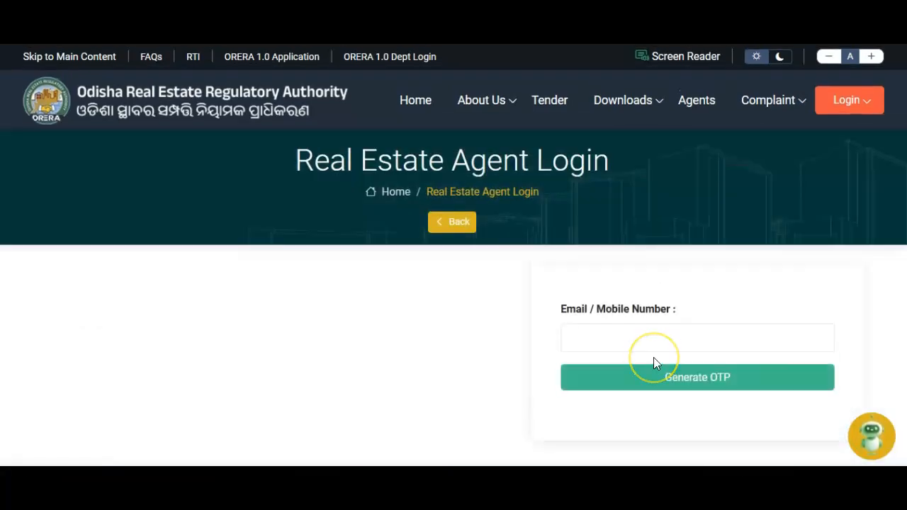
pyautogui.click(609, 335)
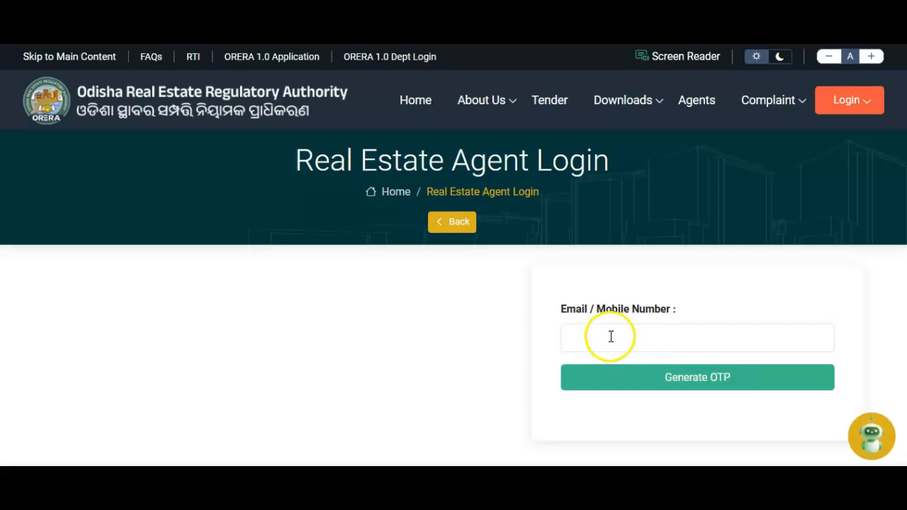
pyautogui.hotkey('ctrl', 'v')
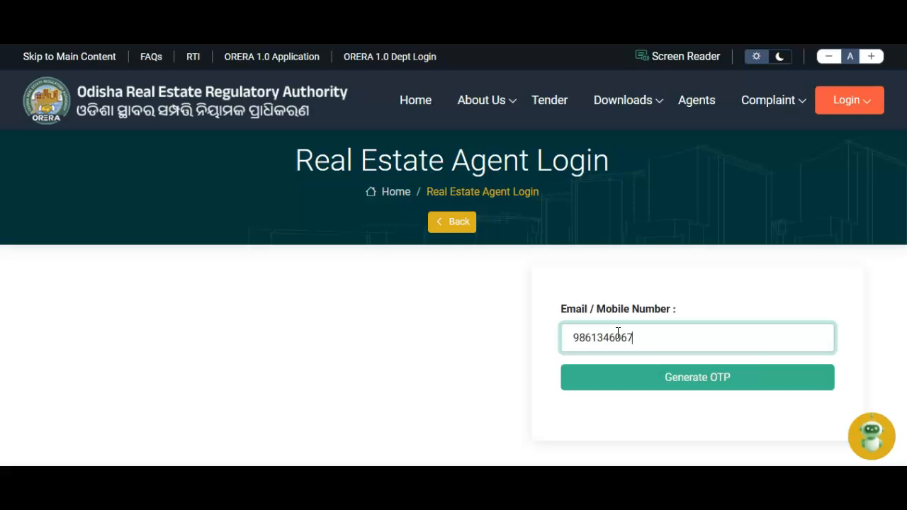
pyautogui.click(638, 383)
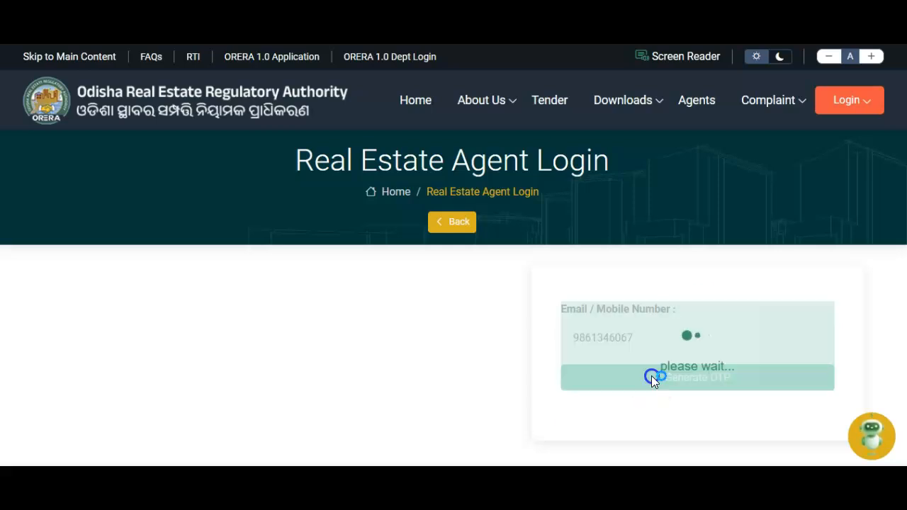
pyautogui.click(627, 359)
pyautogui.write('1')
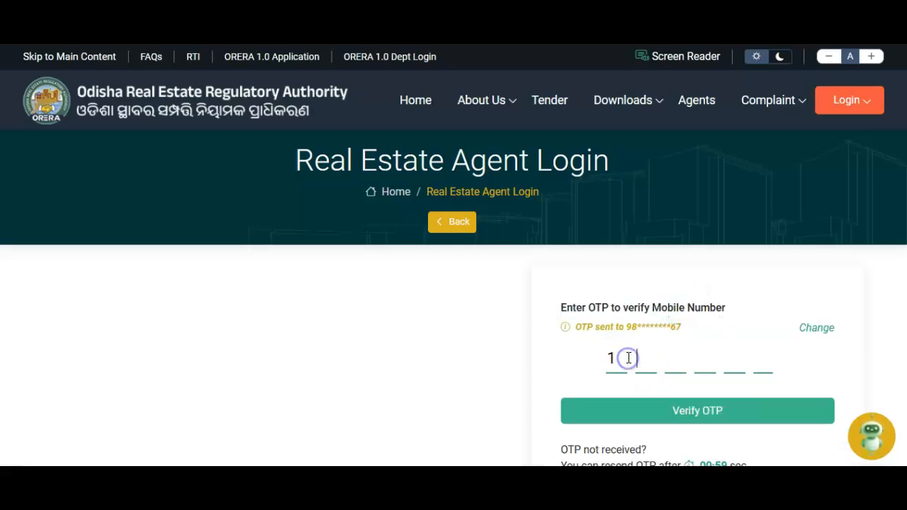
pyautogui.write('23456')
pyautogui.click(645, 418)
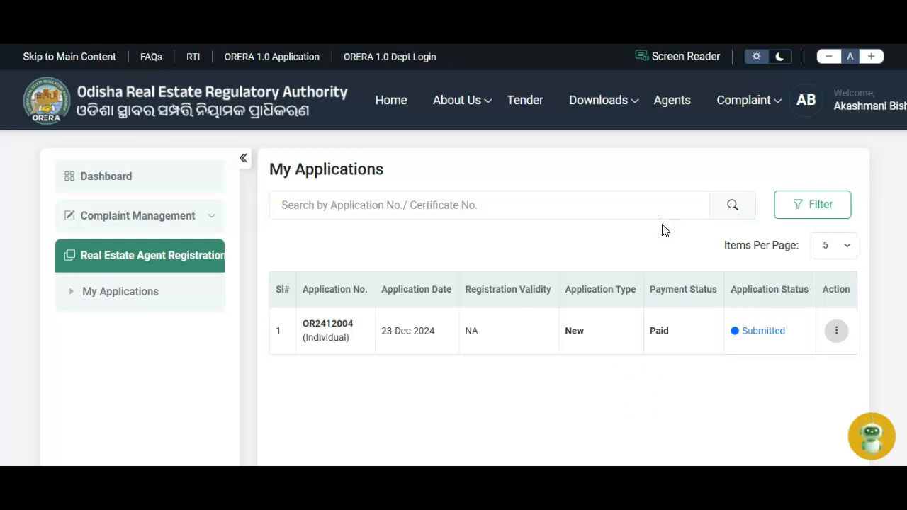
# Step: Copy the new application number and search My Applications for it
pyautogui.moveTo(303, 326); pyautogui.dragTo(360, 333)
pyautogui.hotkey('ctrl', 'c')
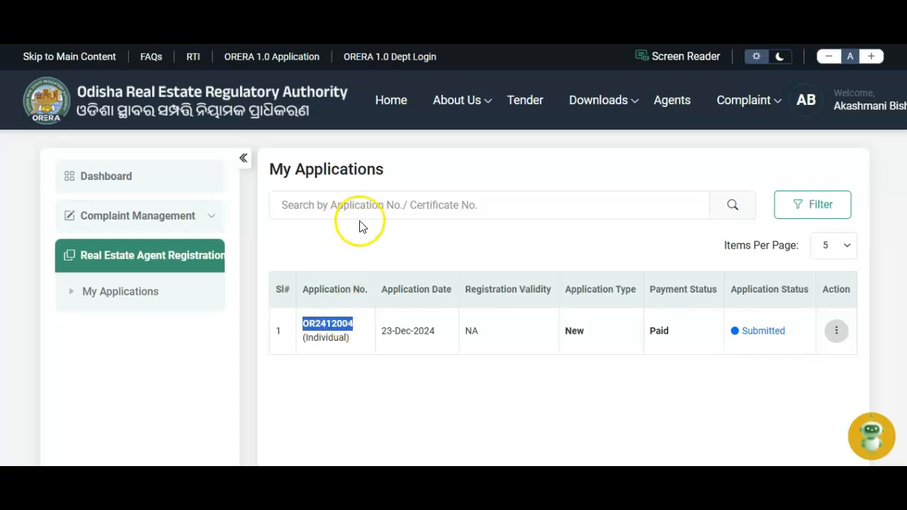
pyautogui.click(382, 242)
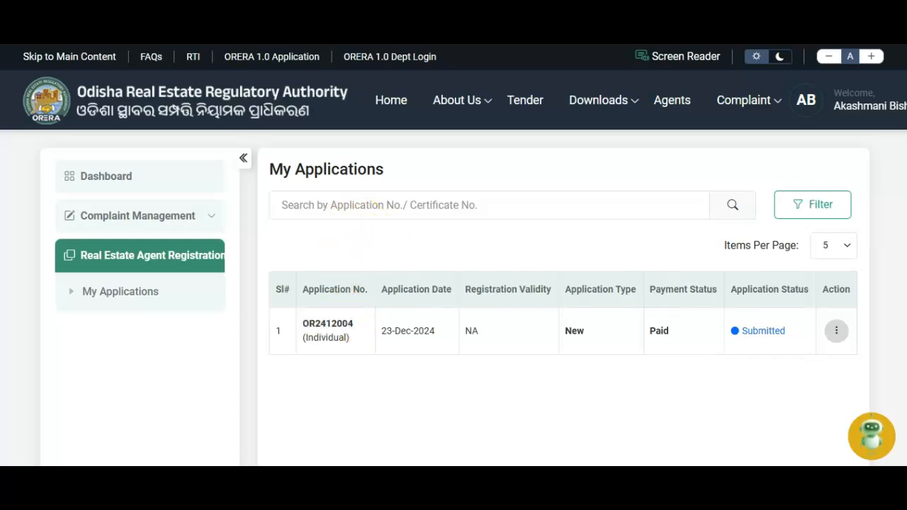
pyautogui.click(516, 213)
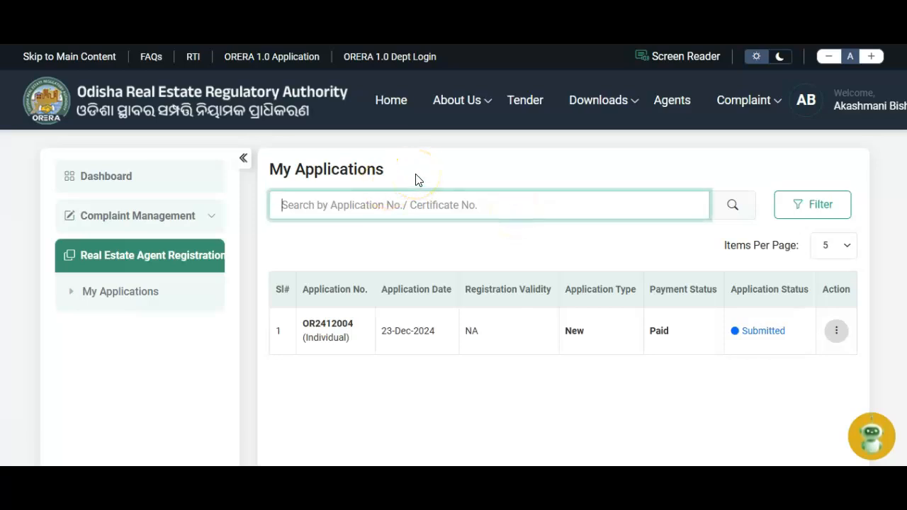
pyautogui.hotkey('ctrl', 'v')
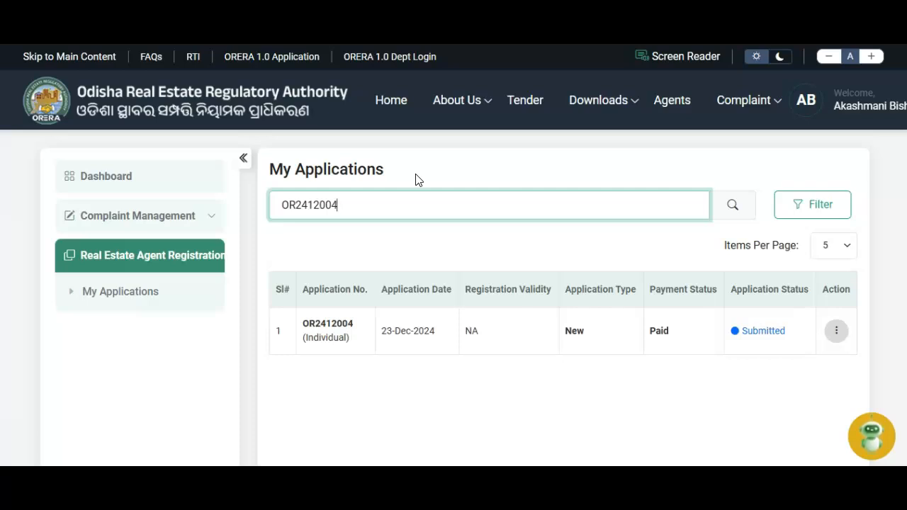
pyautogui.click(732, 206)
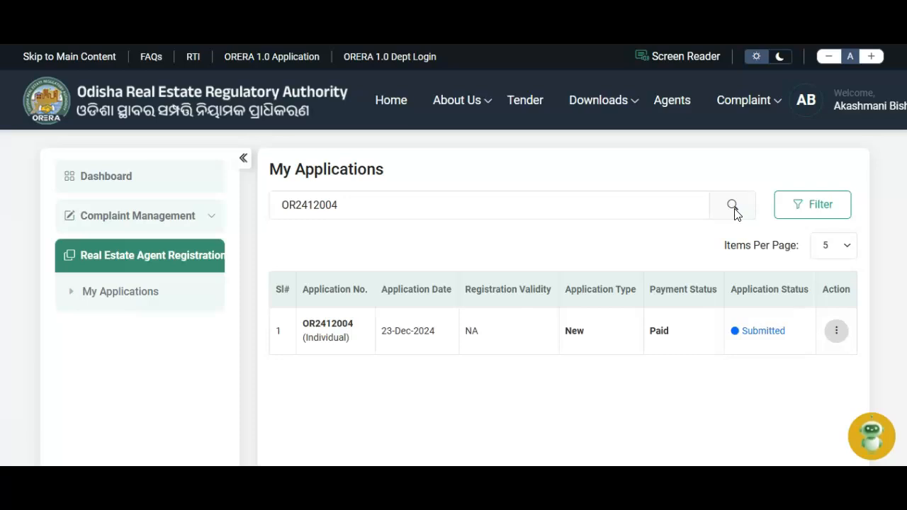
# Step: In the detailed filters, enter the application number with payment status Paid and status Submitted
pyautogui.click(792, 213)
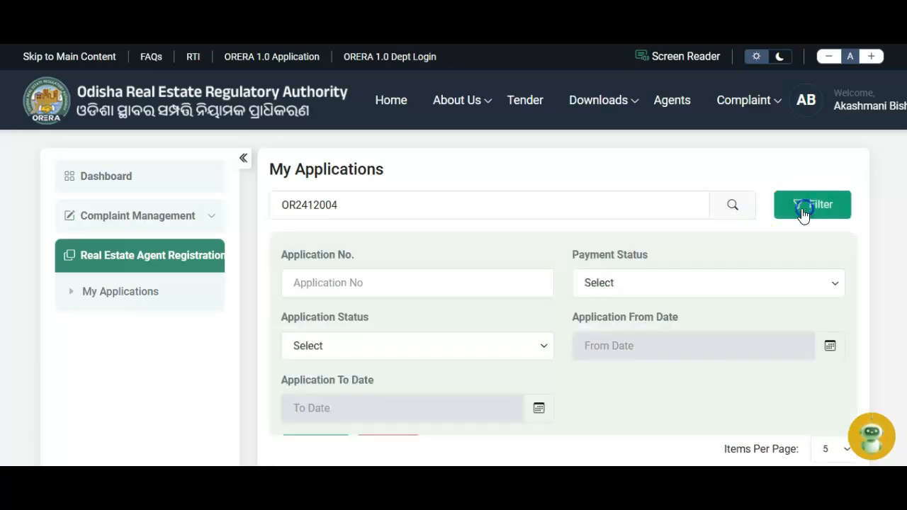
pyautogui.click(387, 289)
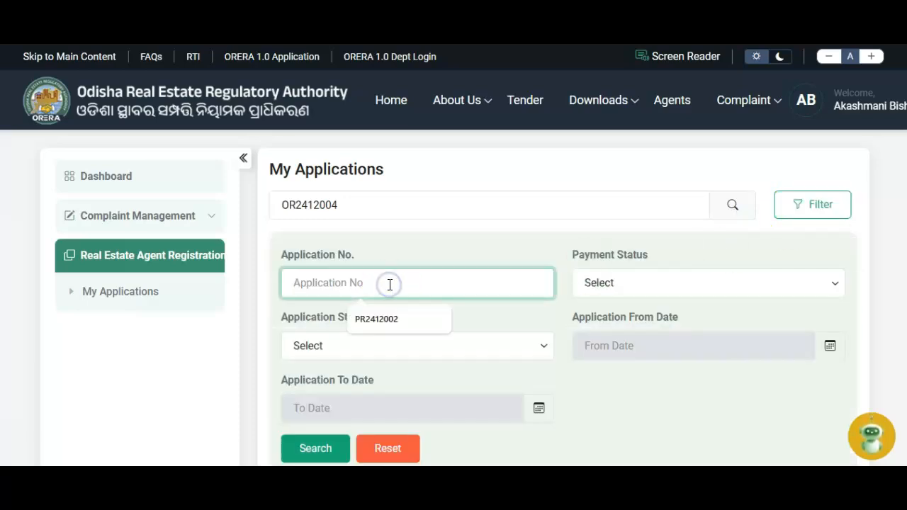
pyautogui.hotkey('ctrl', 'v')
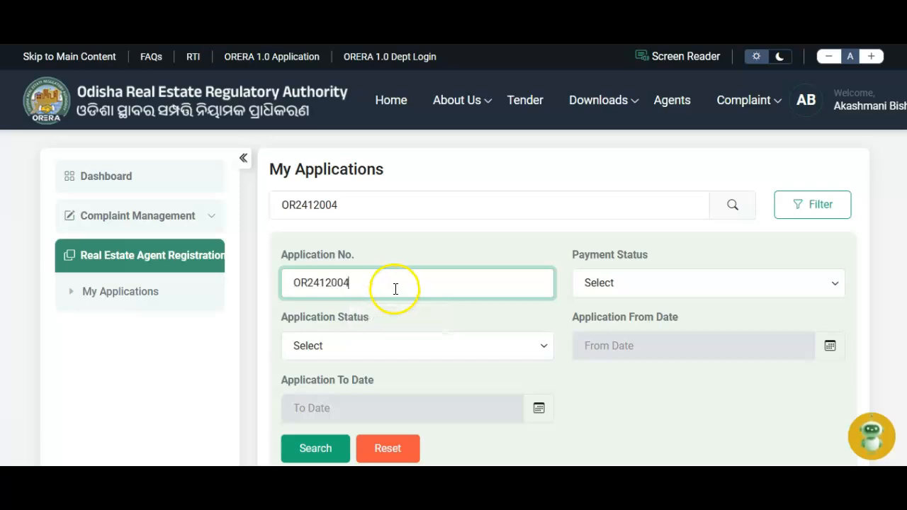
pyautogui.click(613, 286)
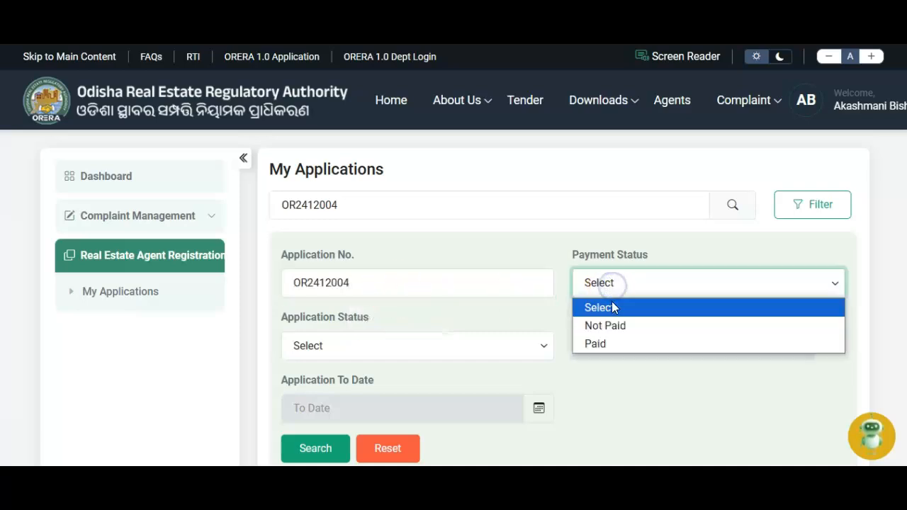
pyautogui.click(608, 343)
pyautogui.click(369, 346)
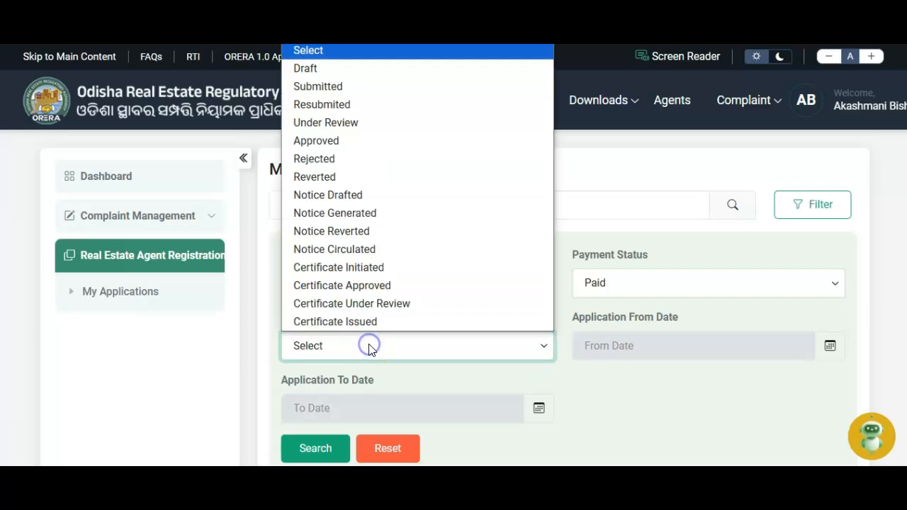
pyautogui.click(339, 86)
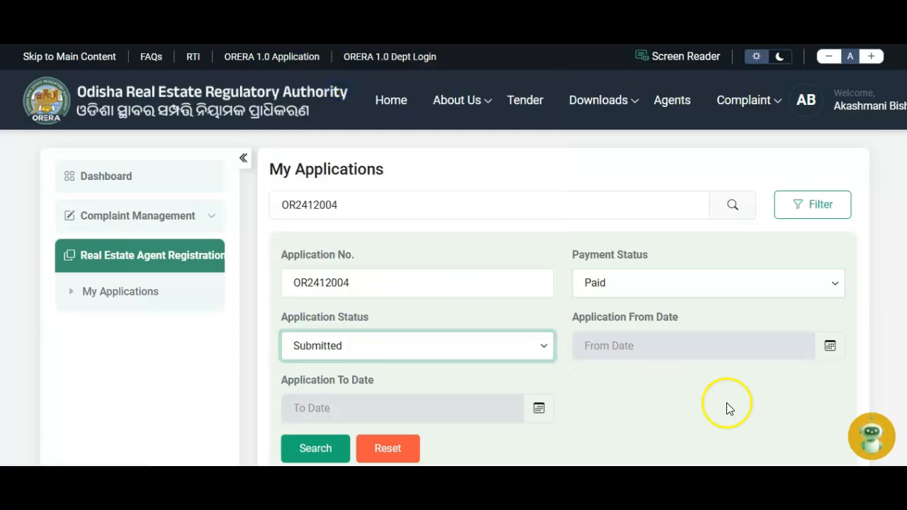
# Step: Limit the filter dates to 17 Dec–24 Dec 2024 and run the search
pyautogui.scroll(-3, 726, 403)
pyautogui.click(628, 239)
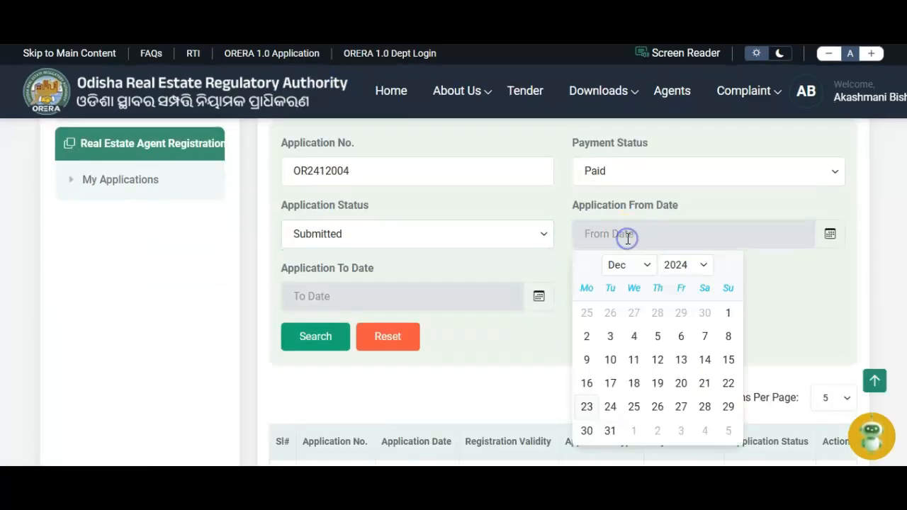
pyautogui.click(606, 387)
pyautogui.click(319, 297)
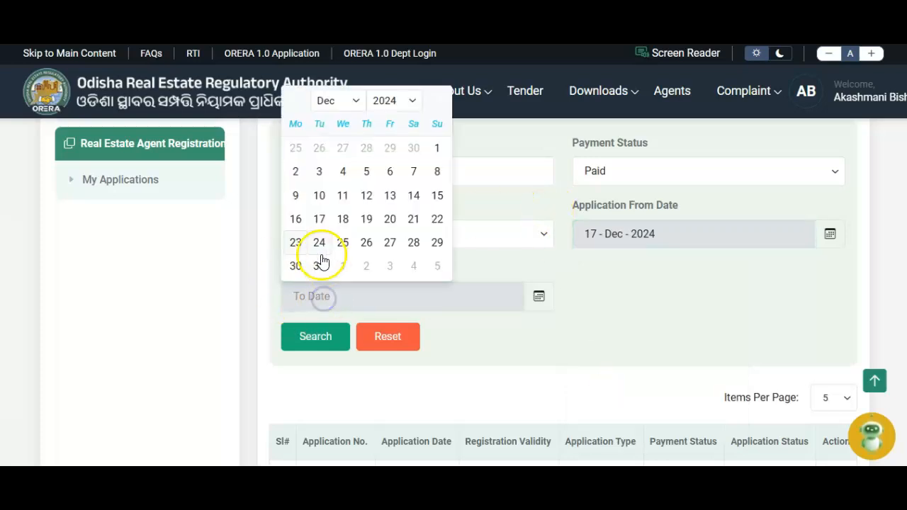
pyautogui.click(312, 242)
pyautogui.click(322, 337)
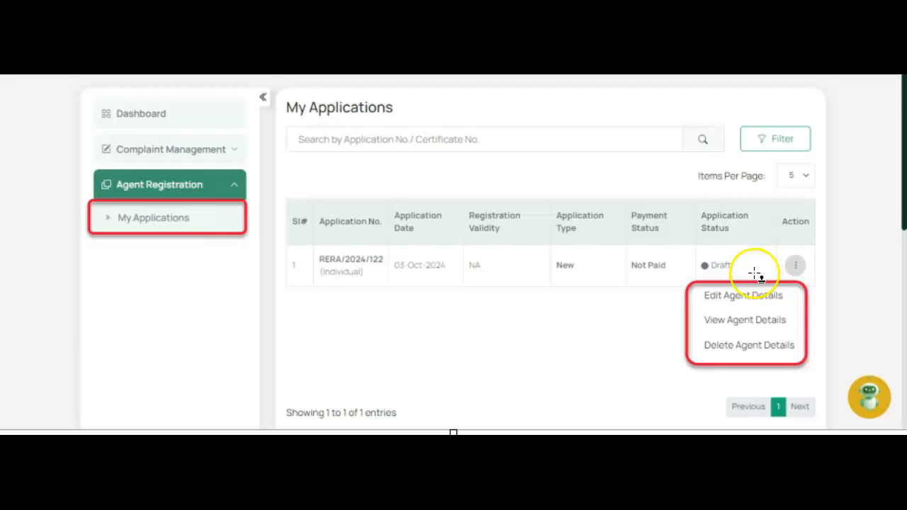
# Step: Open the Action menu for the searched 23-Dec-2024 Paid, Submitted application
pyautogui.click(804, 269)
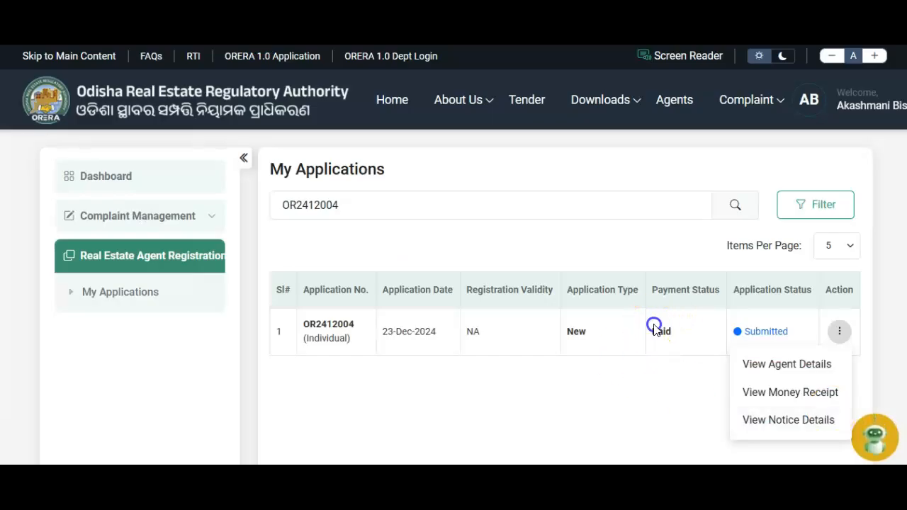
# Step: View the agent details of the submitted application, then go back to My Applications
pyautogui.click(680, 333)
pyautogui.click(839, 336)
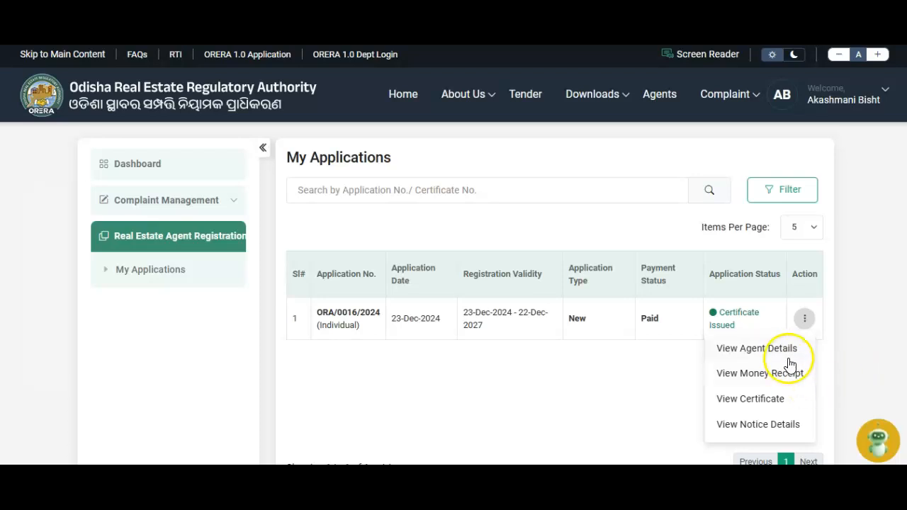
pyautogui.click(768, 351)
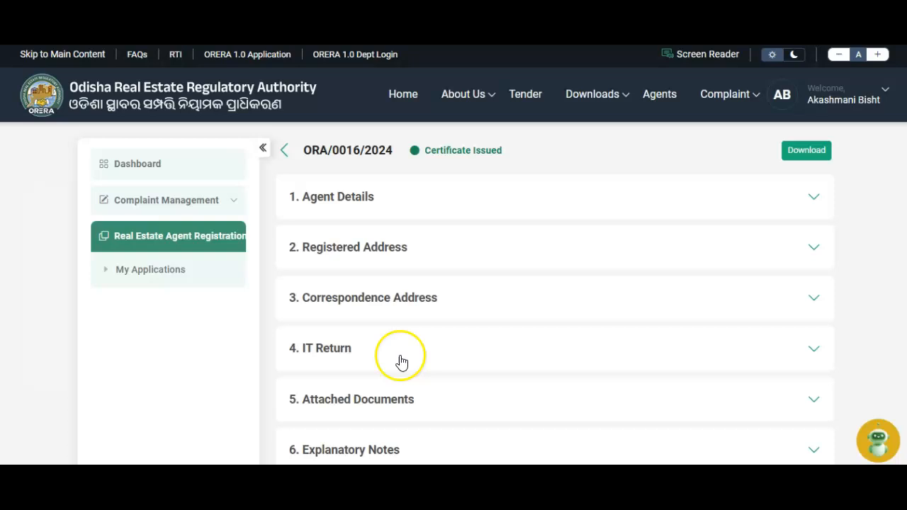
pyautogui.click(287, 148)
# Step: Open the money receipt showing the ₹1,000 fee and ₹1,201.18 paid, and scroll through it
pyautogui.click(804, 318)
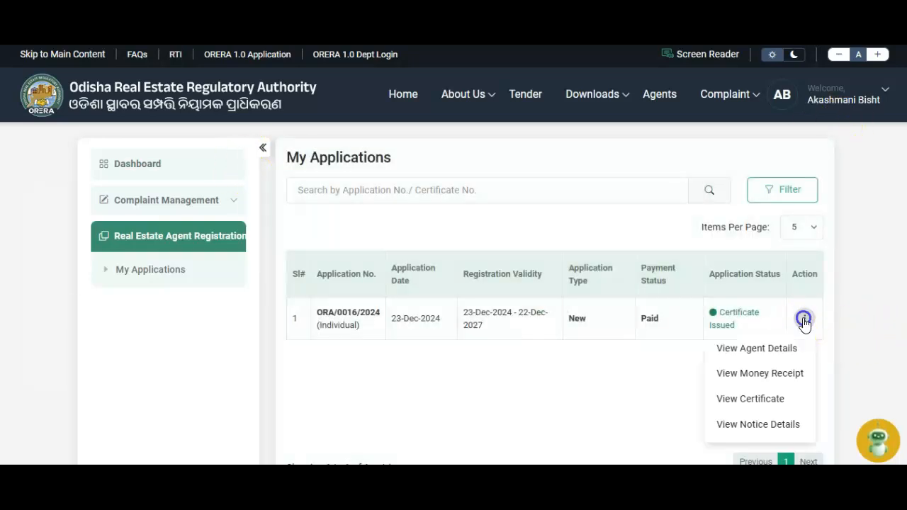
pyautogui.click(771, 374)
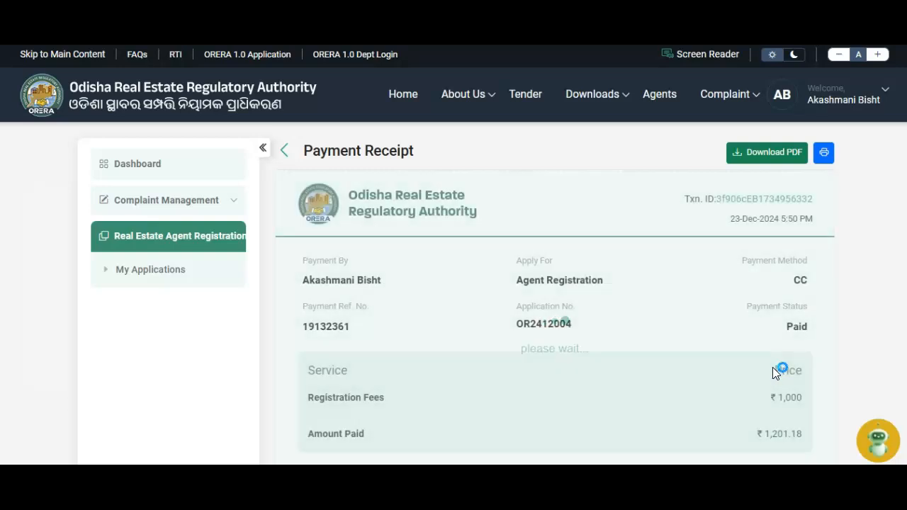
pyautogui.scroll(-2, 515, 395)
pyautogui.scroll(-8, 516, 390)
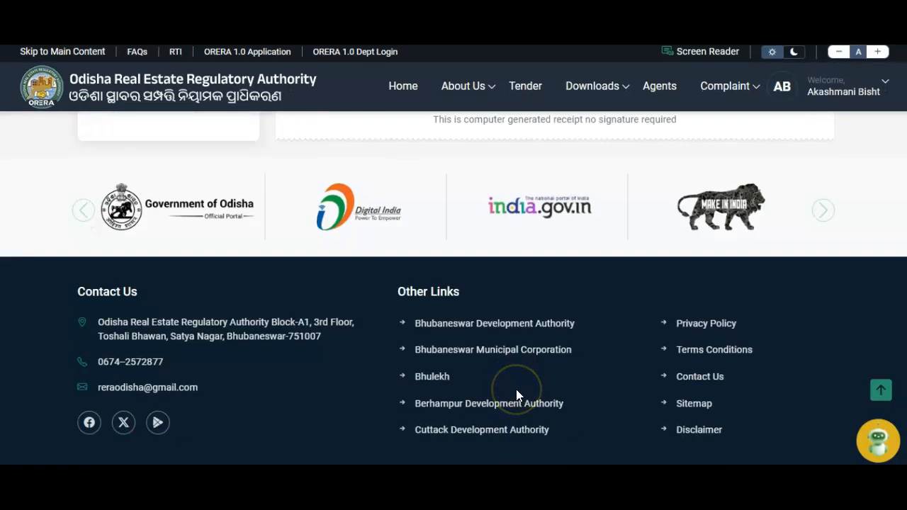
pyautogui.scroll(10, 517, 390)
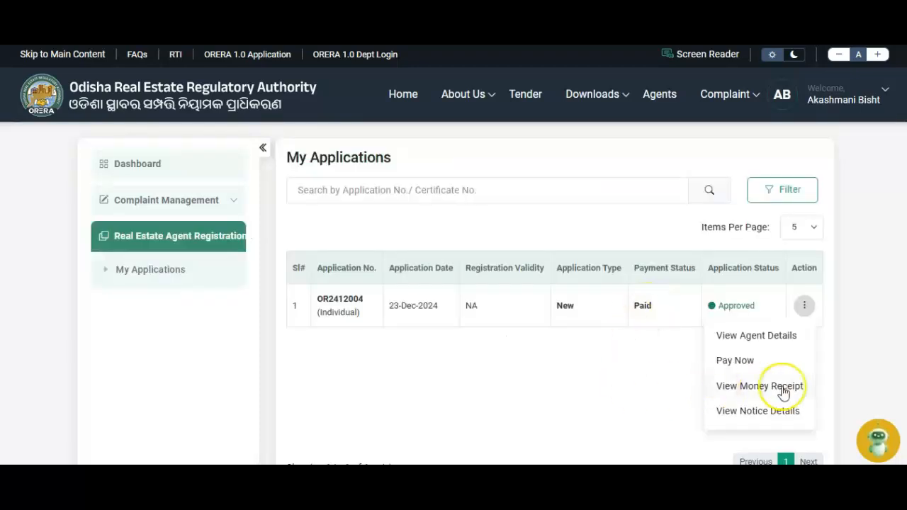
# Step: Pay the ₹1,000 registration fee through net banking with the Avenues Test for New TC bank
pyautogui.click(753, 365)
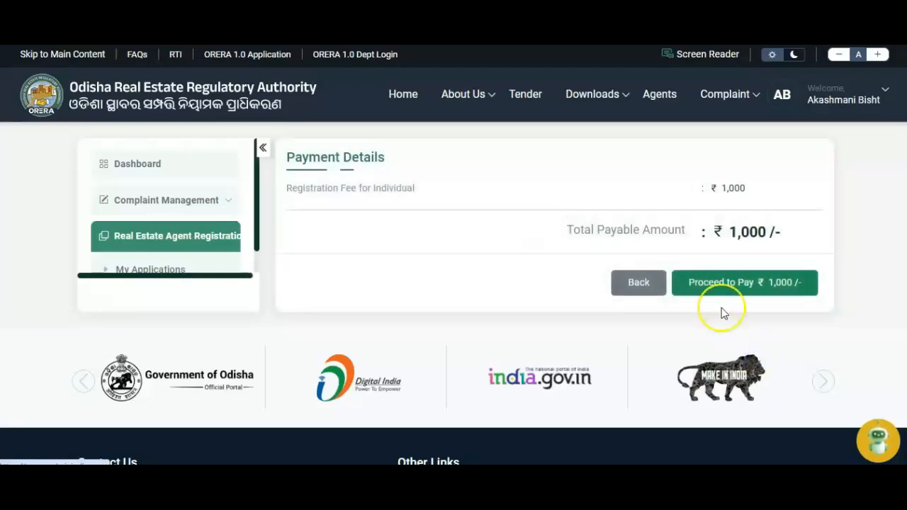
pyautogui.click(731, 282)
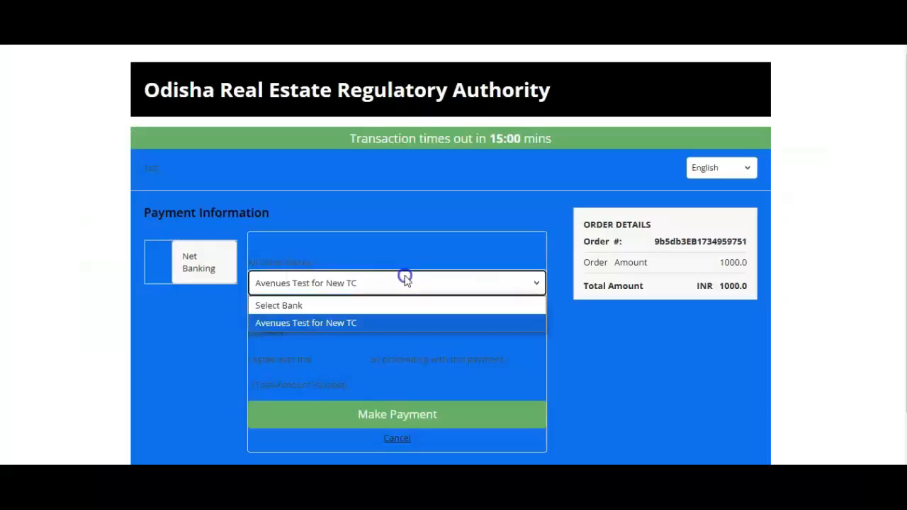
pyautogui.click(396, 323)
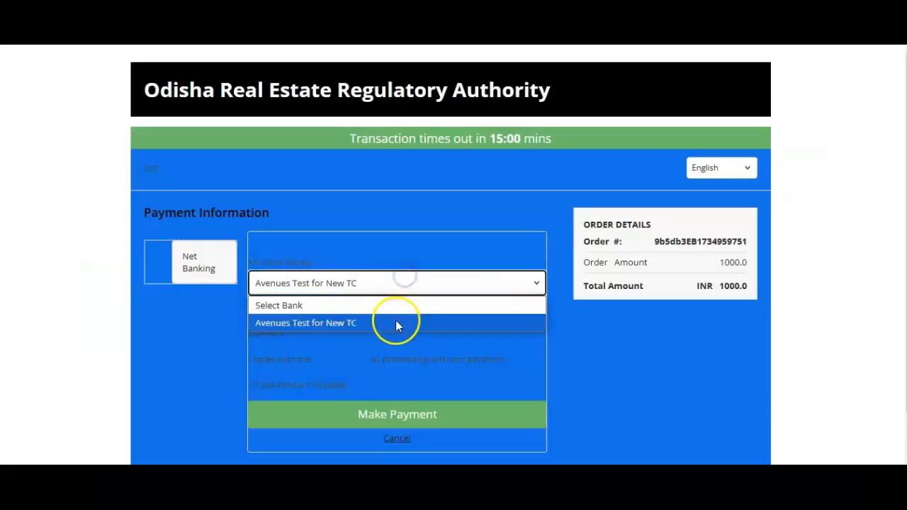
pyautogui.click(417, 425)
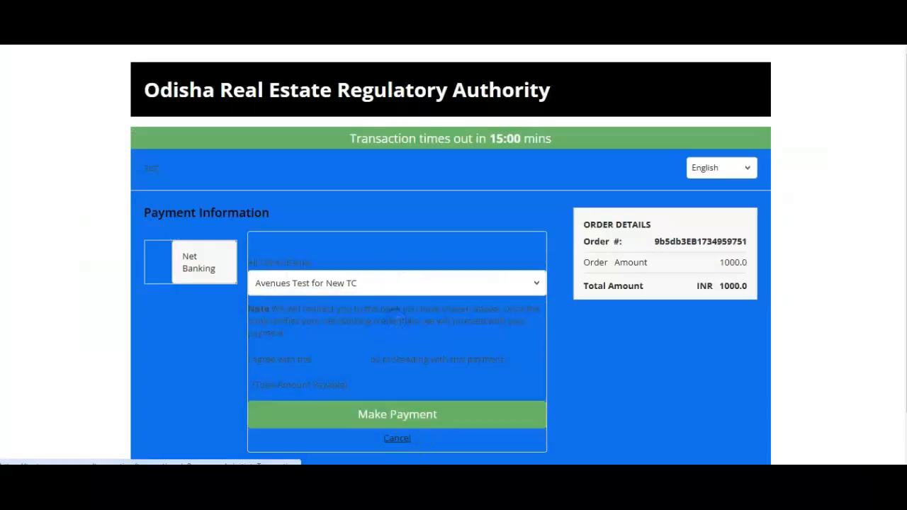
pyautogui.click(675, 184)
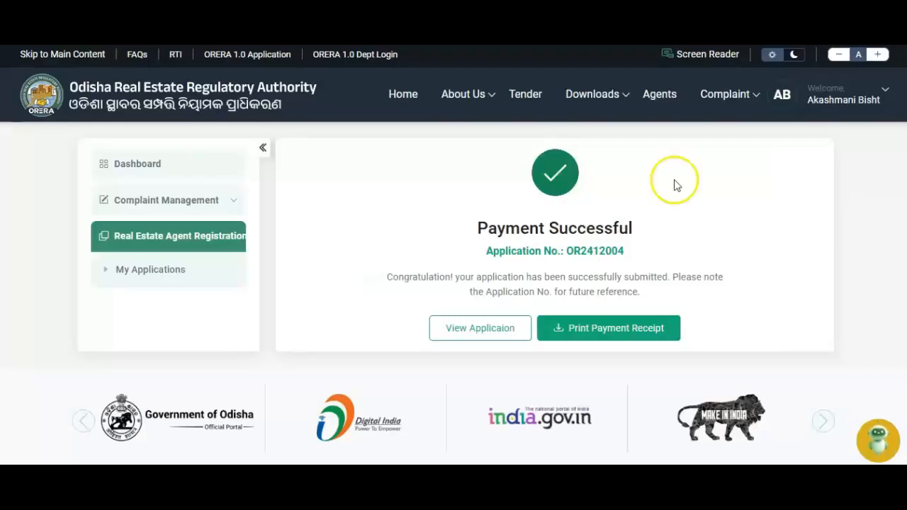
# Step: Save the payment receipt as a PDF and go back to My Applications
pyautogui.click(595, 327)
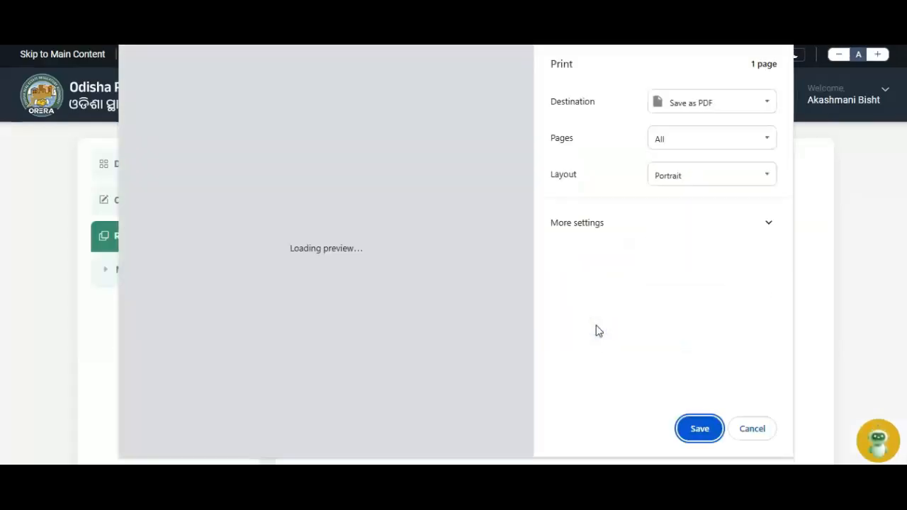
pyautogui.click(690, 429)
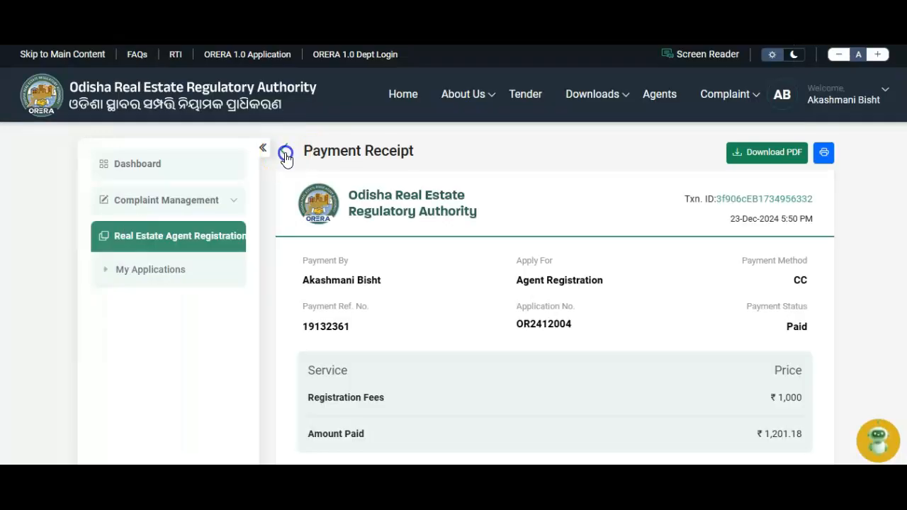
pyautogui.click(286, 153)
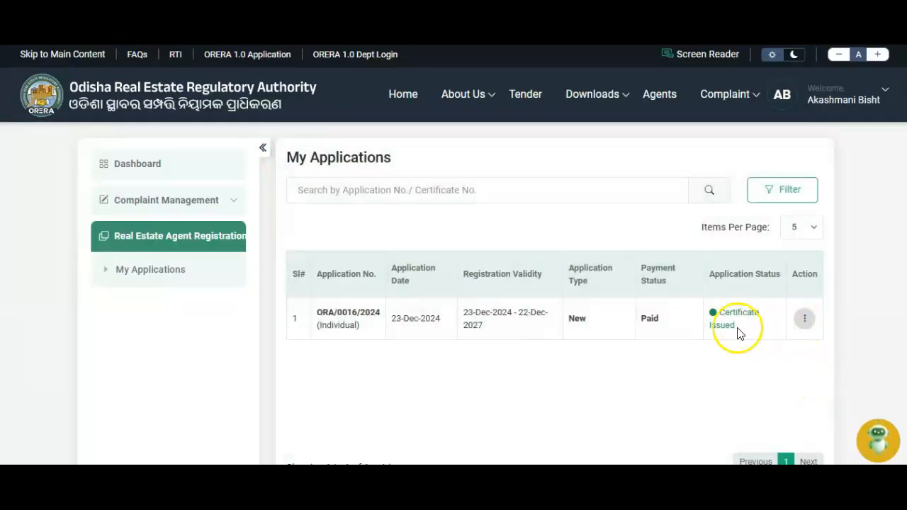
# Step: View registration certificate ORA/0016/2024, dismiss the translate popup, then return to the Dashboard
pyautogui.moveTo(708, 309); pyautogui.dragTo(763, 330)
pyautogui.click(763, 334)
pyautogui.click(809, 320)
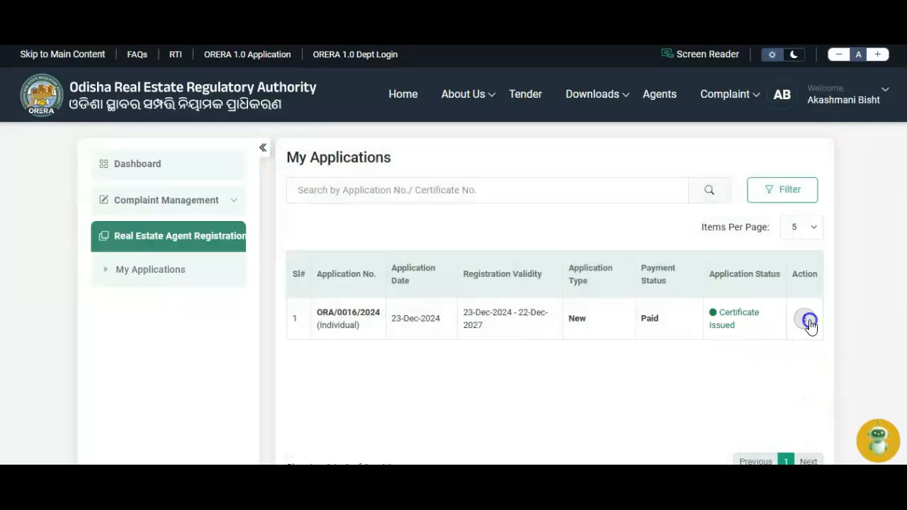
pyautogui.click(755, 401)
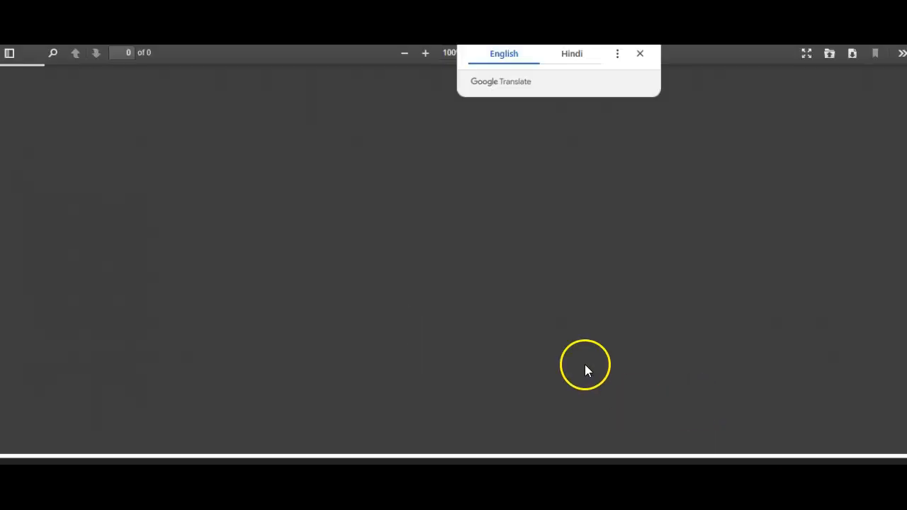
pyautogui.click(640, 54)
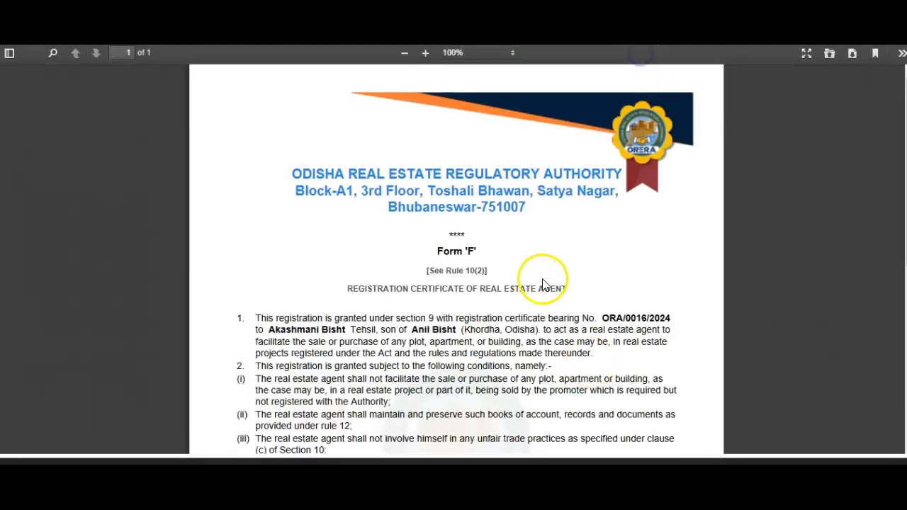
pyautogui.scroll(-5, 543, 283)
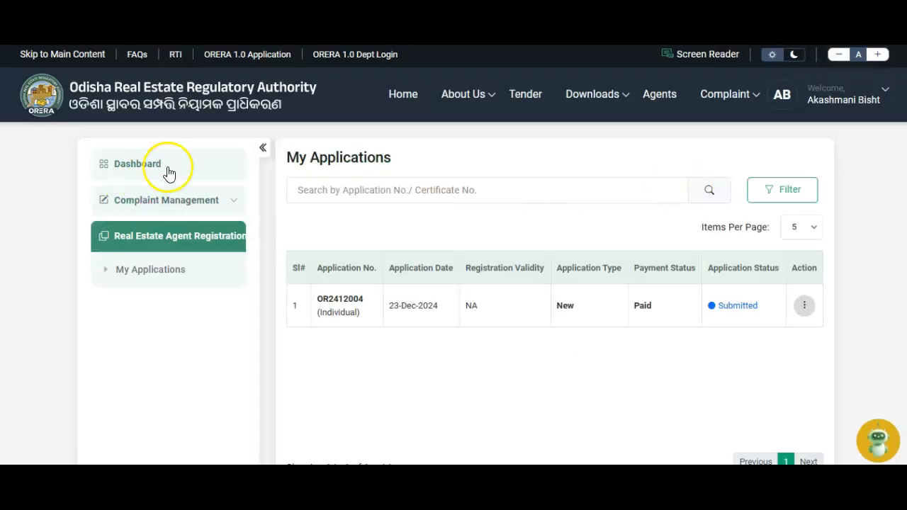
pyautogui.click(168, 170)
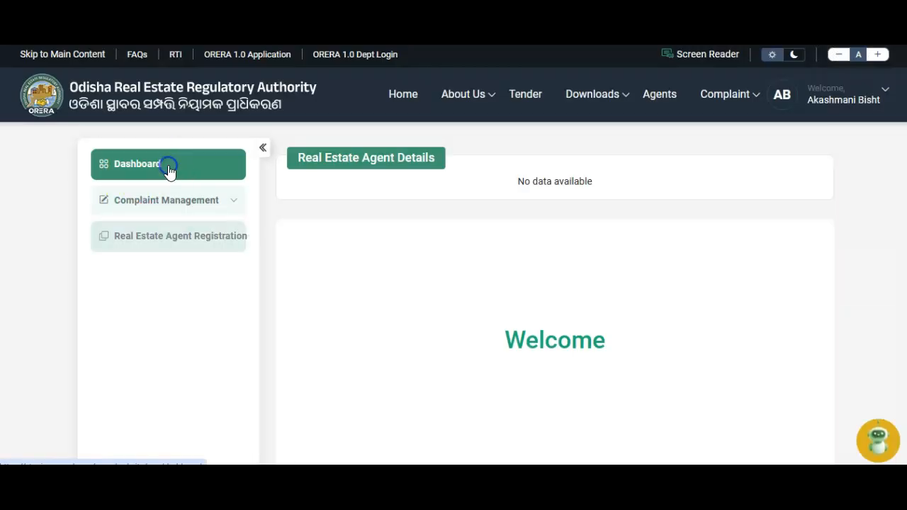
# Step: Log out from the account menu, confirm with Yes, logout!, and acknowledge with OK
pyautogui.click(871, 105)
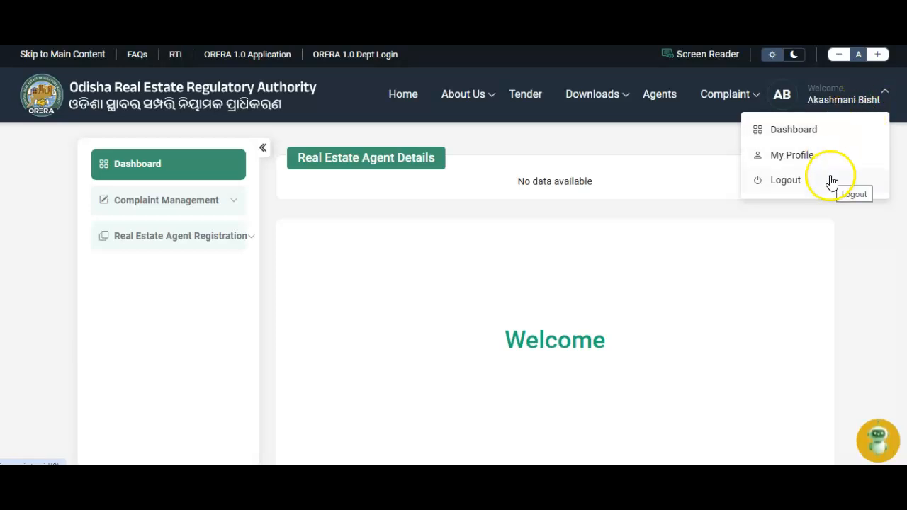
pyautogui.click(785, 180)
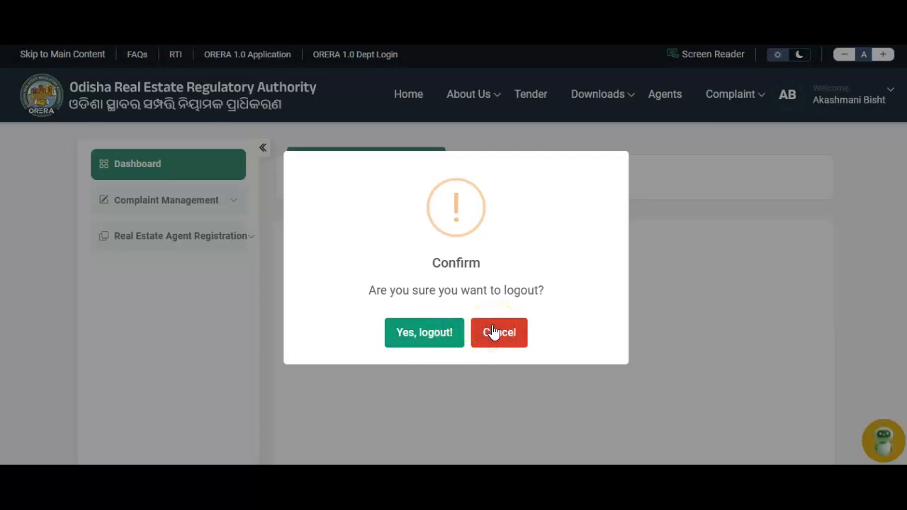
pyautogui.click(441, 334)
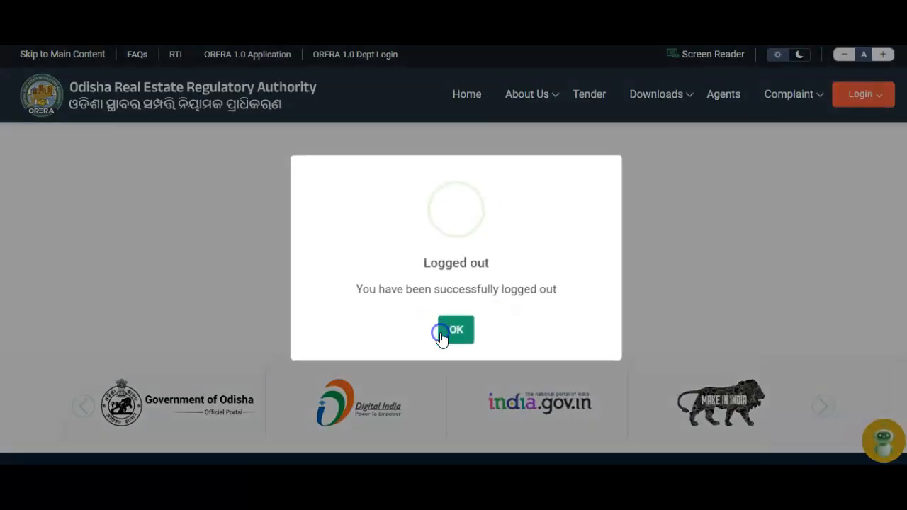
pyautogui.click(458, 333)
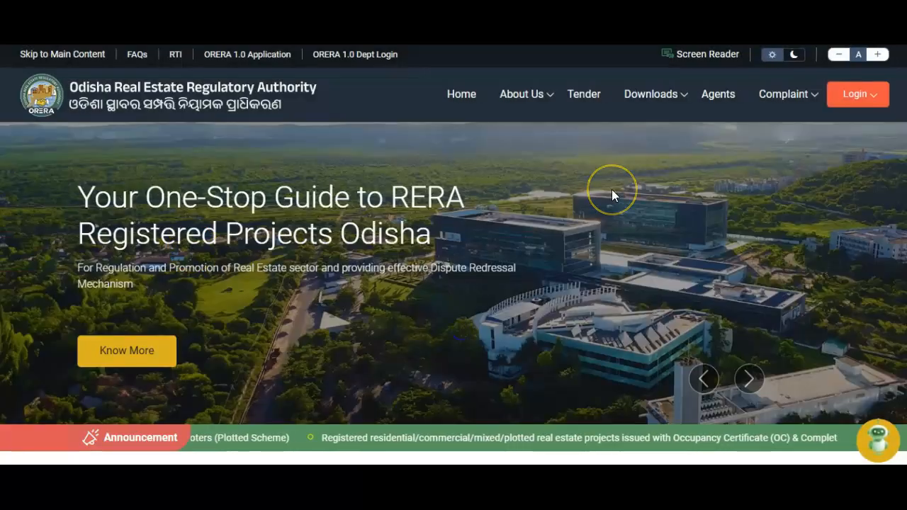